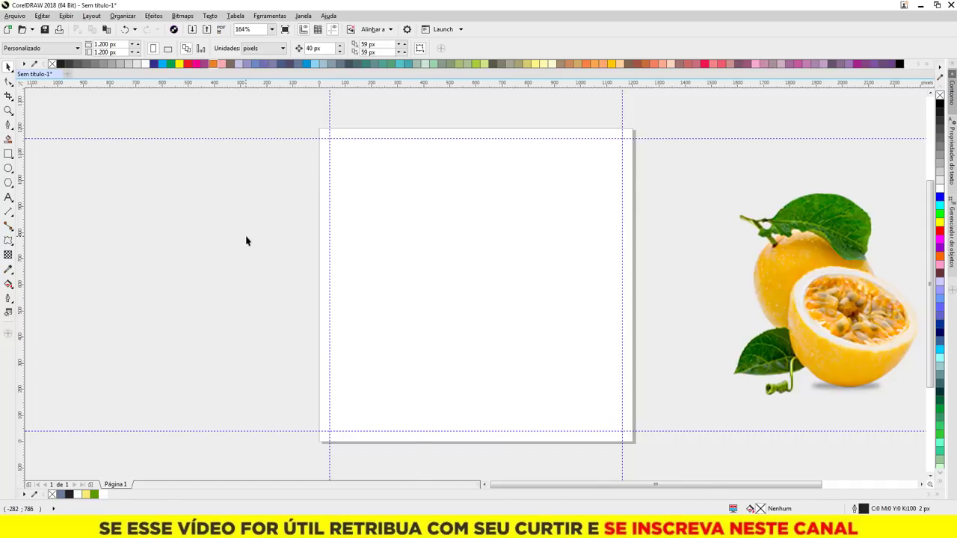
Review the imported fruit and glass photos, then fit the 1,200 × 1,200 px page in view.
{"action": "scroll", "coordinate": [254, 240], "scroll_direction": "down", "scroll_amount": 3}
{"action": "scroll", "coordinate": [386, 255], "scroll_direction": "up", "scroll_amount": 3}
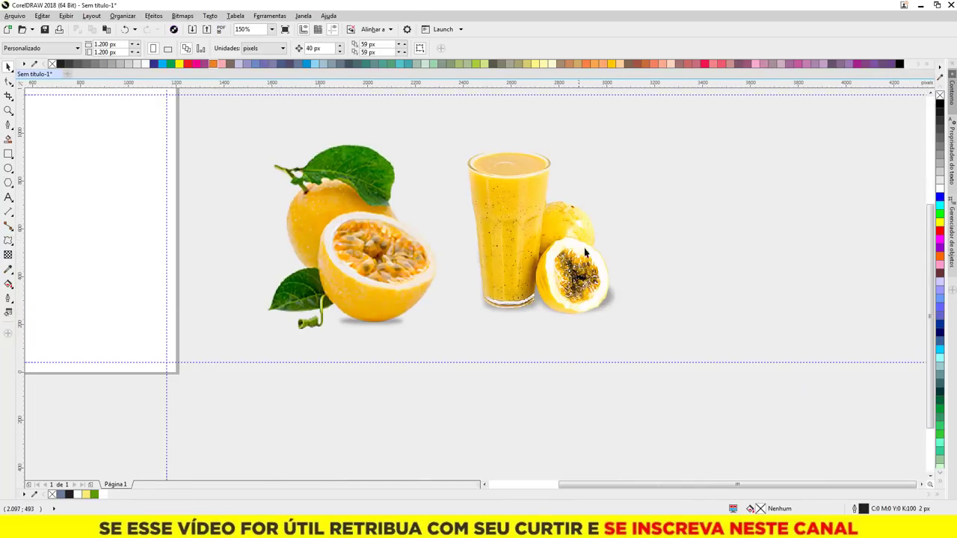
{"action": "scroll", "coordinate": [619, 251], "scroll_direction": "down", "scroll_amount": 2}
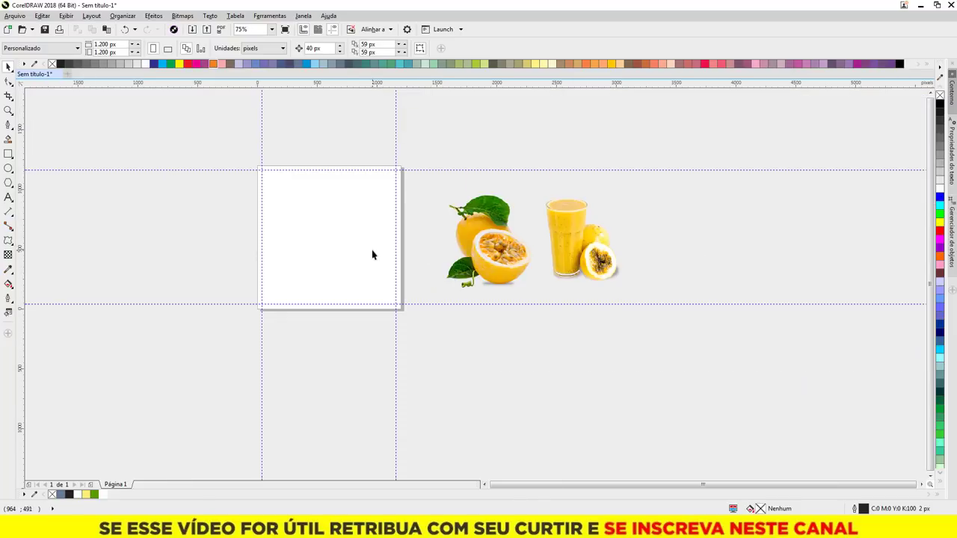
{"action": "key", "text": "shift+F4"}
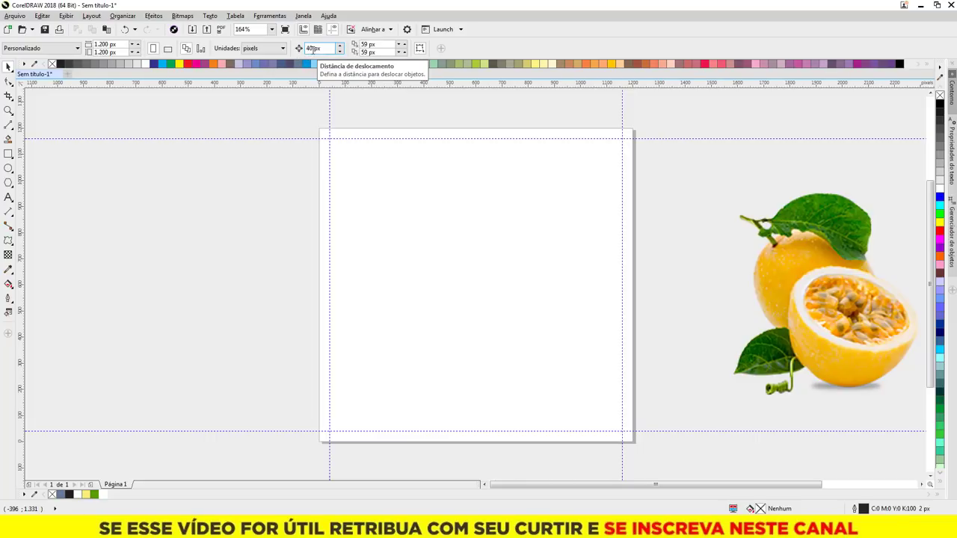
Check the snapping options and place a vertical guide 40 px inside the page's left edge.
{"action": "left_click", "coordinate": [369, 30]}
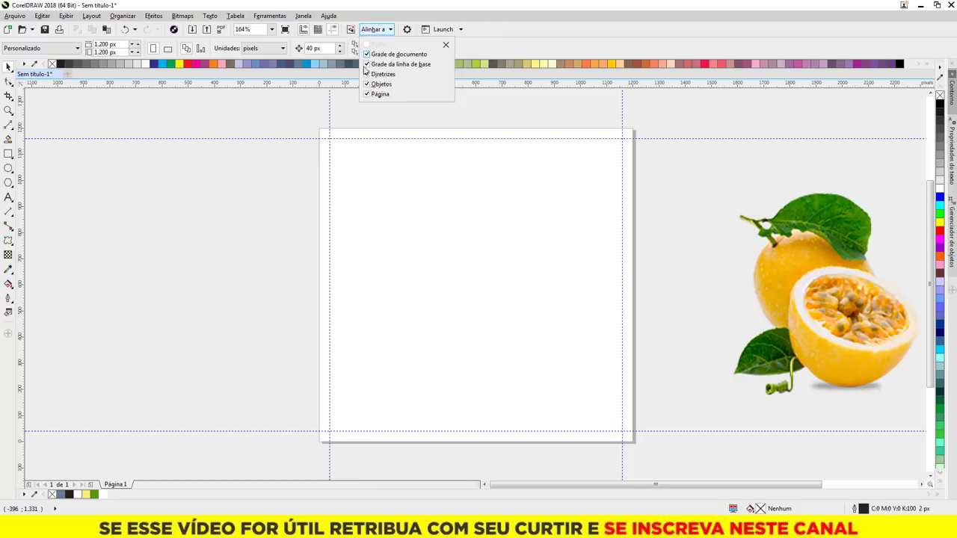
{"action": "left_click", "coordinate": [285, 110]}
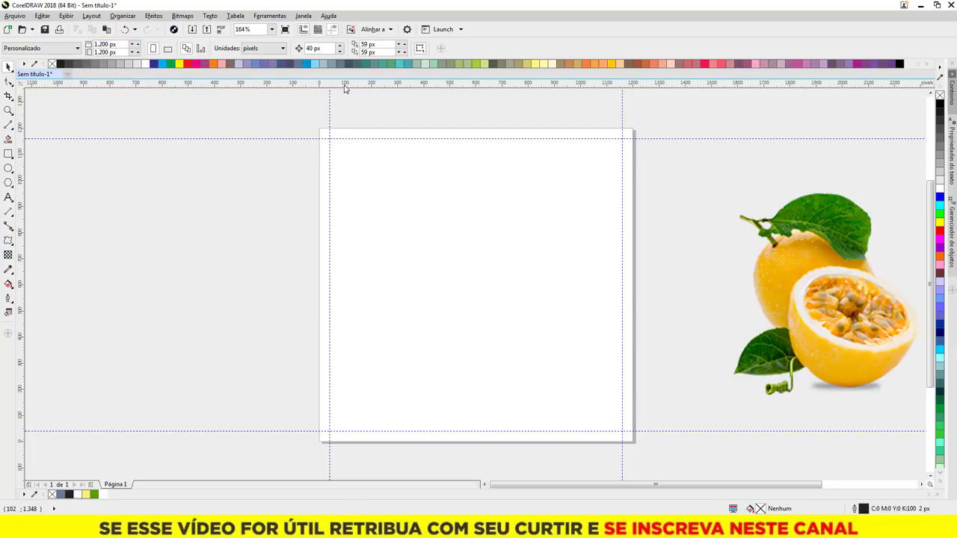
{"action": "left_click_drag", "start_coordinate": [347, 86], "coordinate": [364, 130]}
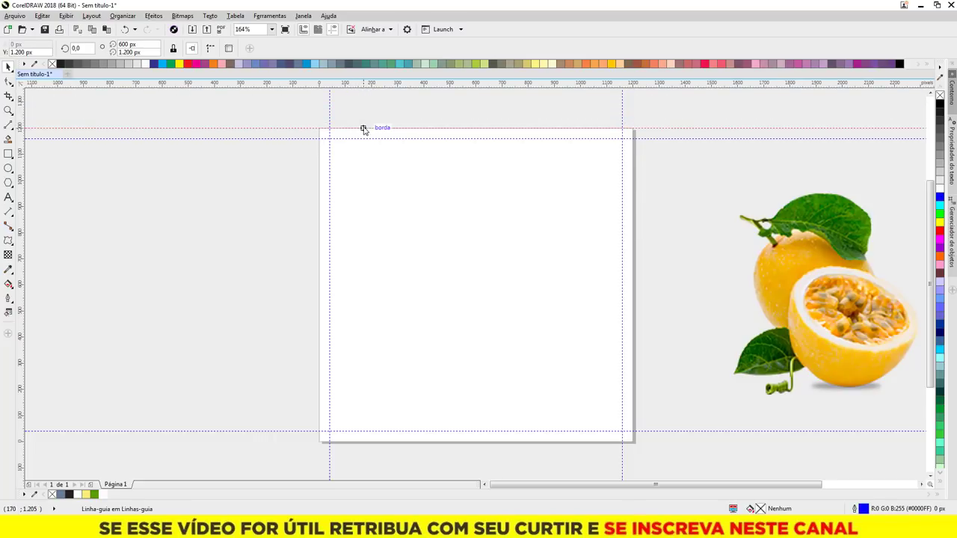
{"action": "key", "text": "Delete"}
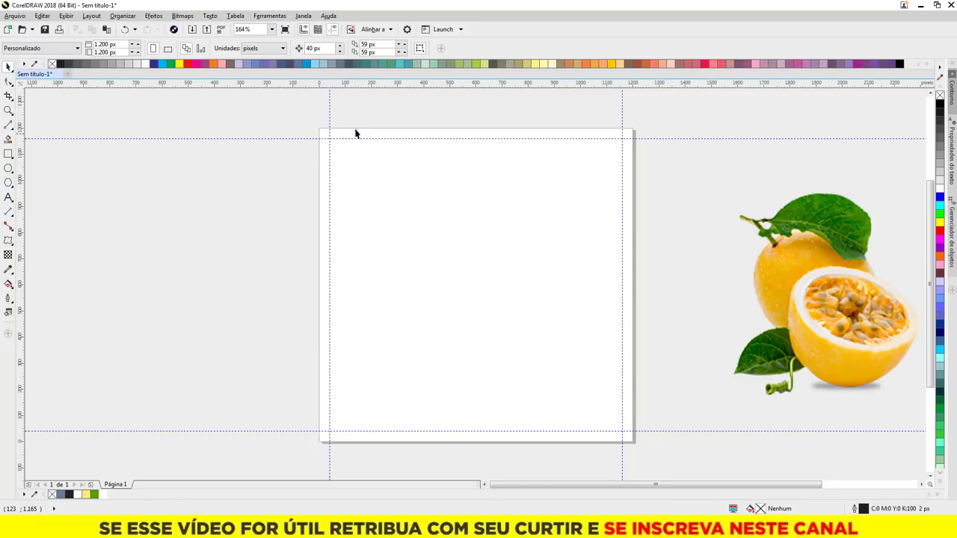
{"action": "mouse_move", "coordinate": [20, 179]}
{"action": "left_mouse_down"}
{"action": "mouse_move", "coordinate": [211, 196]}
{"action": "mouse_move", "coordinate": [318, 177]}
{"action": "left_mouse_up"}
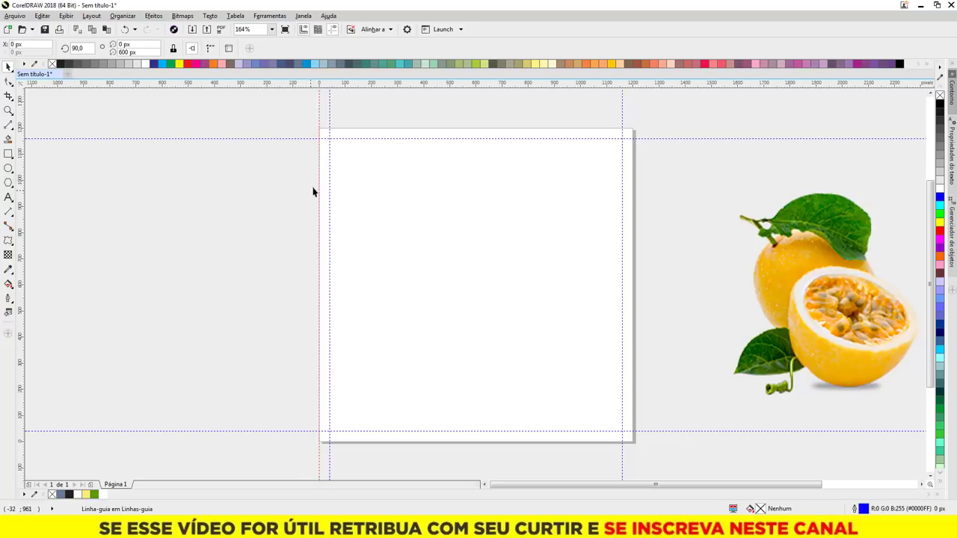
{"action": "key", "text": "ctrl+z"}
{"action": "key", "text": "Escape"}
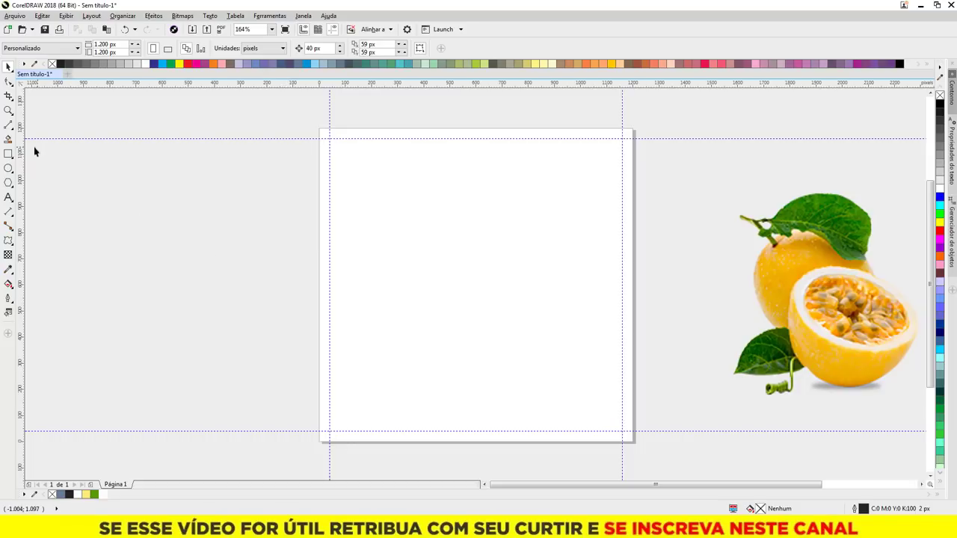
{"action": "left_click", "coordinate": [9, 126]}
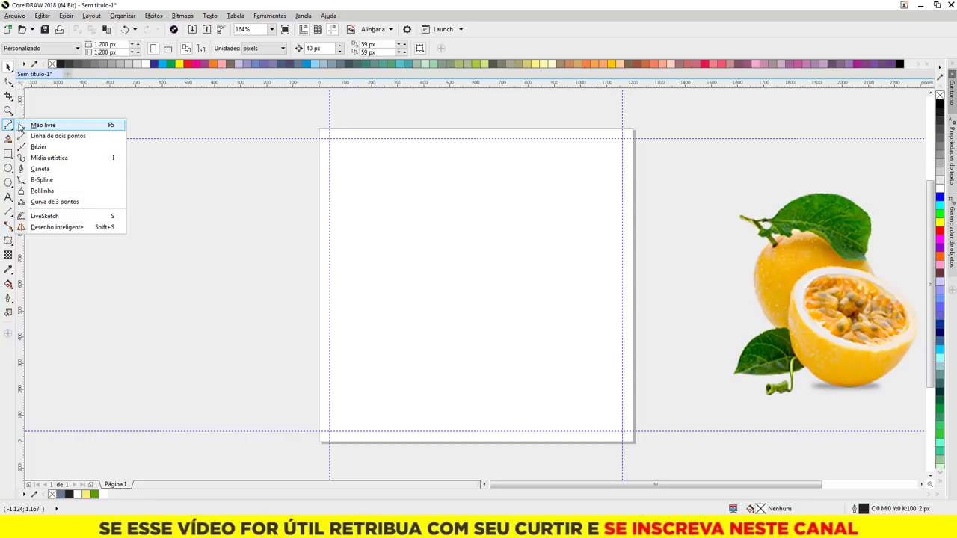
Draw a horizontal 2-point line spanning the full 1,200 px page width.
{"action": "left_click", "coordinate": [45, 136]}
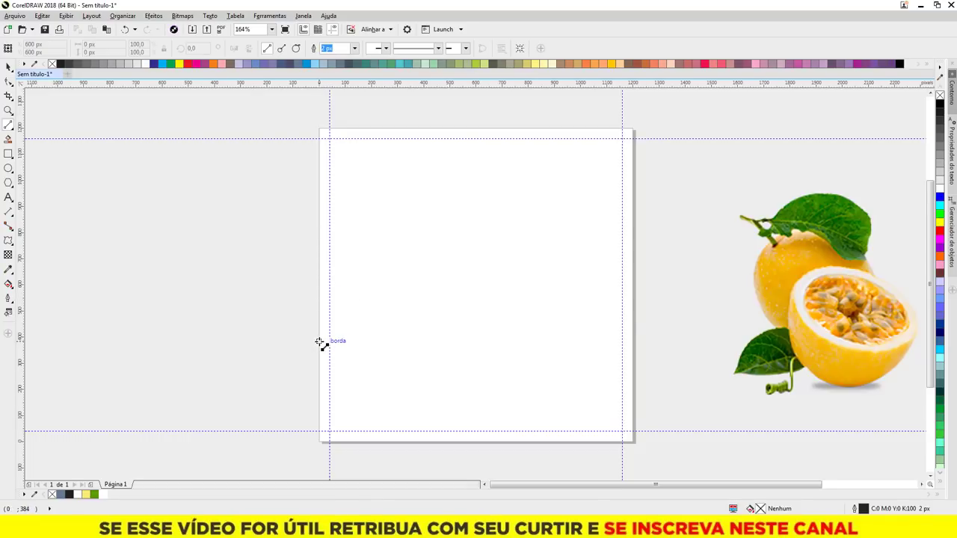
{"action": "left_click_drag", "start_coordinate": [321, 342], "coordinate": [634, 341]}
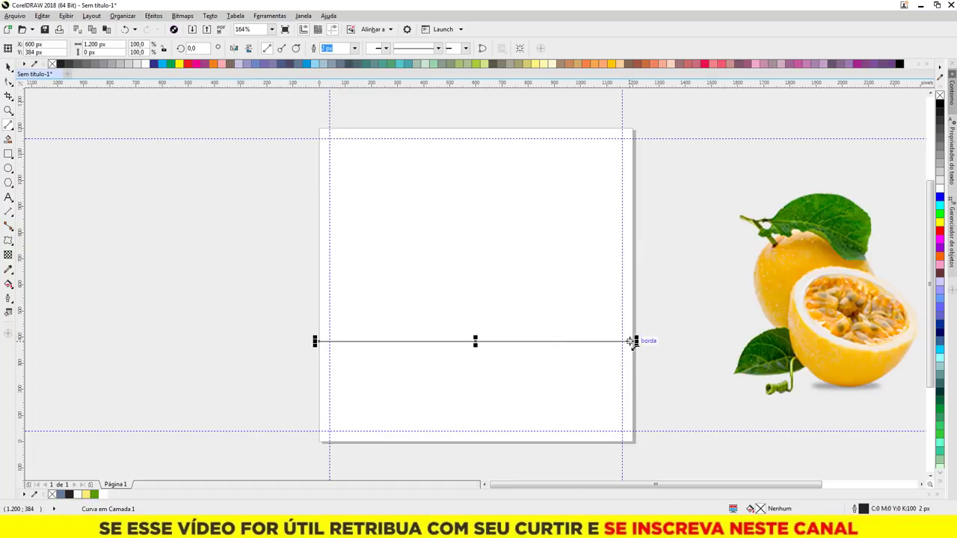
{"action": "key", "text": "space"}
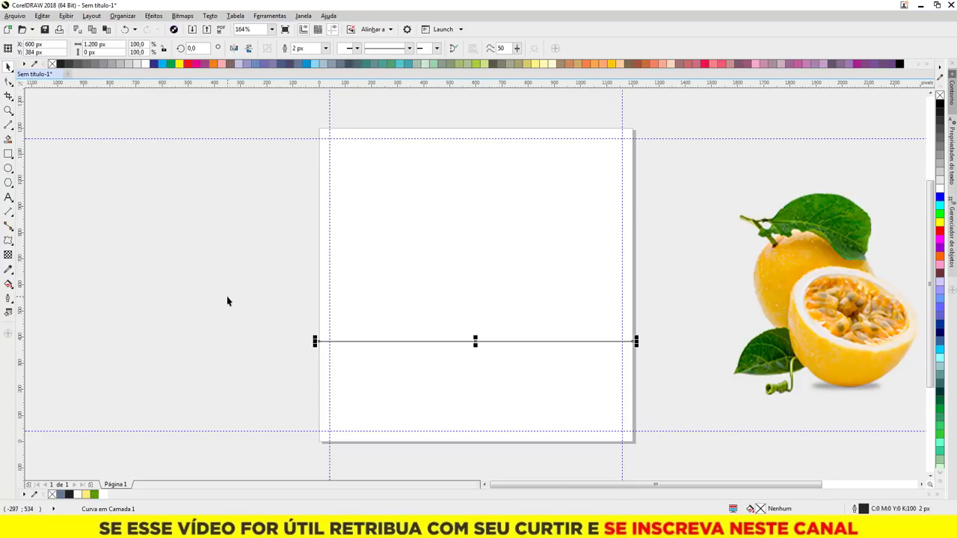
{"action": "left_click", "coordinate": [12, 242]}
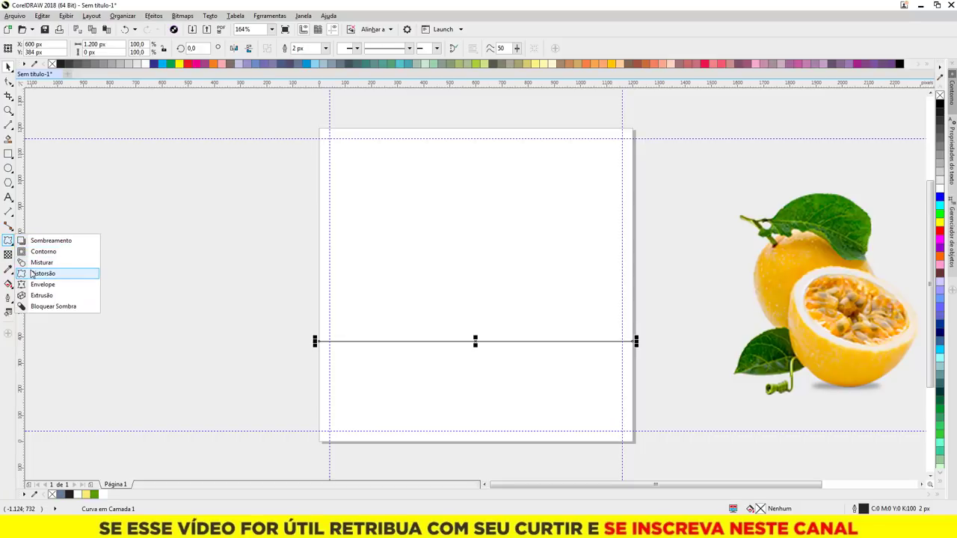
{"action": "left_click", "coordinate": [32, 274]}
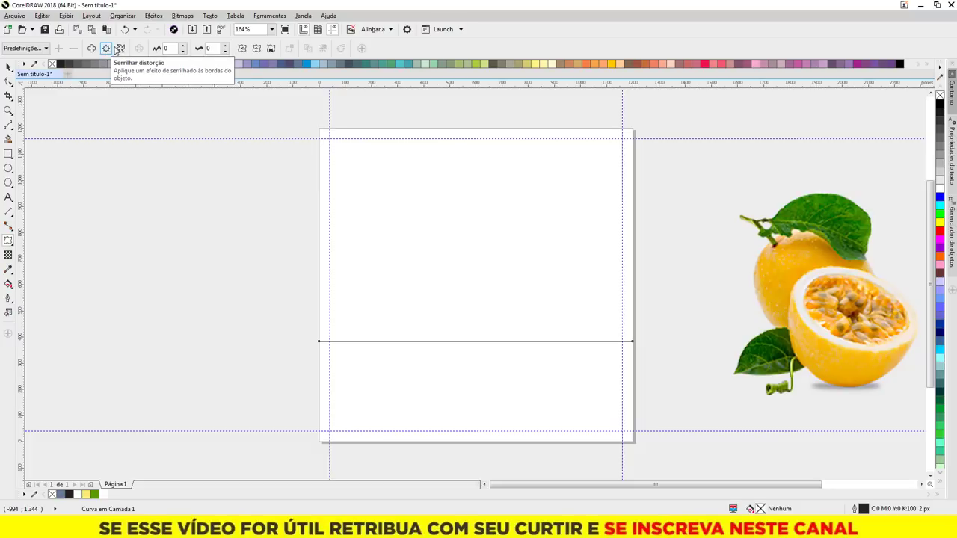
Apply a Zipper distortion with amplitude 5 and frequency 20, then convert it to curves.
{"action": "left_click", "coordinate": [165, 48]}
{"action": "type", "text": "5"}
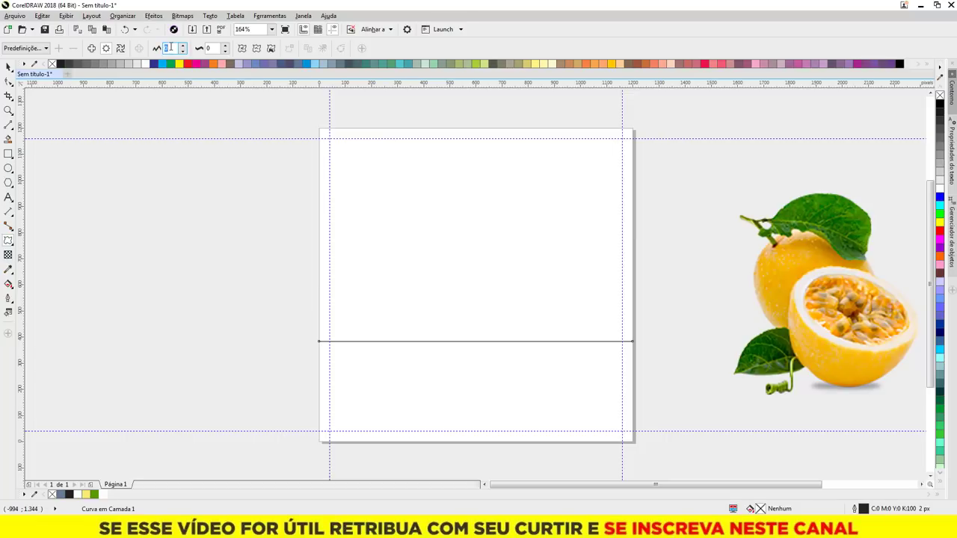
{"action": "key", "text": "Tab"}
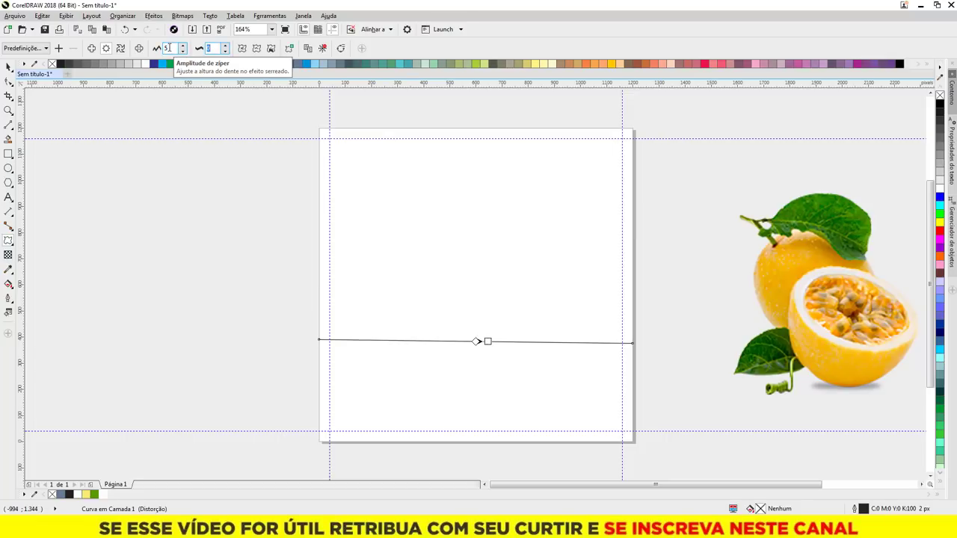
{"action": "type", "text": "20"}
{"action": "key", "text": "Return"}
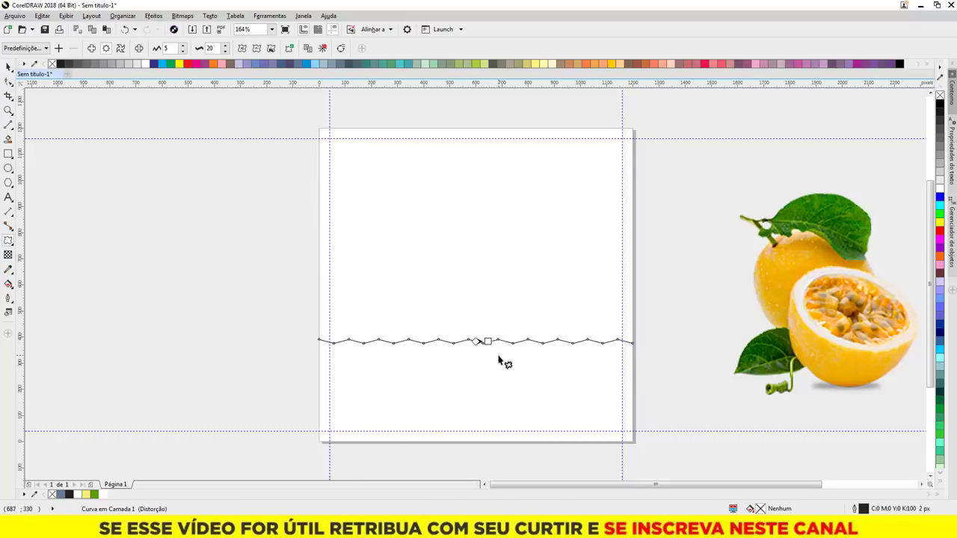
{"action": "scroll", "coordinate": [504, 362], "scroll_direction": "up", "scroll_amount": 2}
{"action": "scroll", "coordinate": [508, 357], "scroll_direction": "up", "scroll_amount": 2}
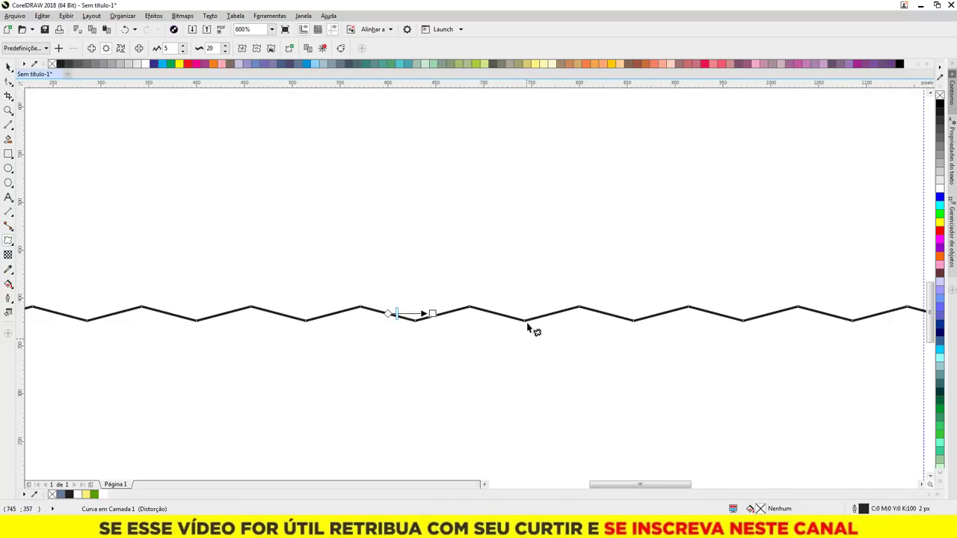
{"action": "scroll", "coordinate": [529, 332], "scroll_direction": "down", "scroll_amount": 2}
{"action": "scroll", "coordinate": [530, 331], "scroll_direction": "down", "scroll_amount": 2}
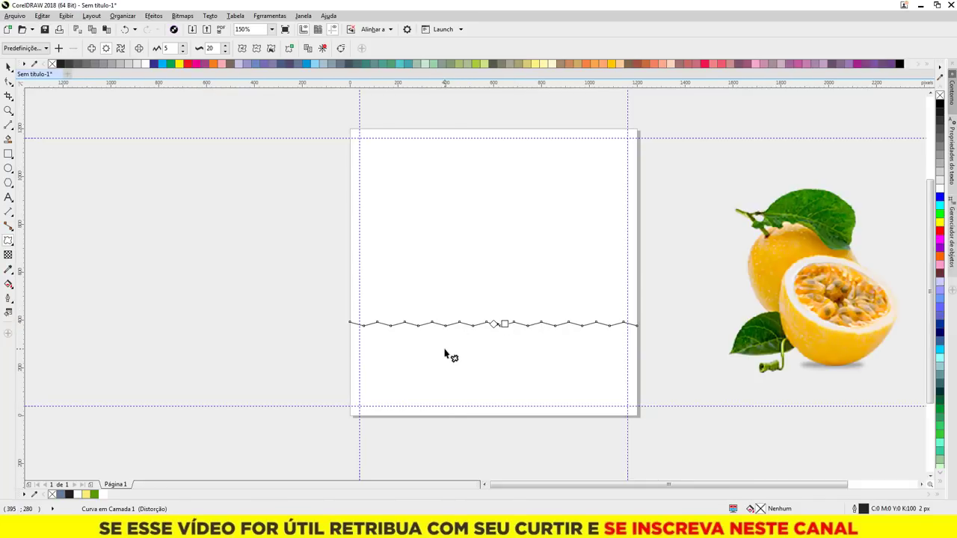
{"action": "key", "text": "ctrl+q"}
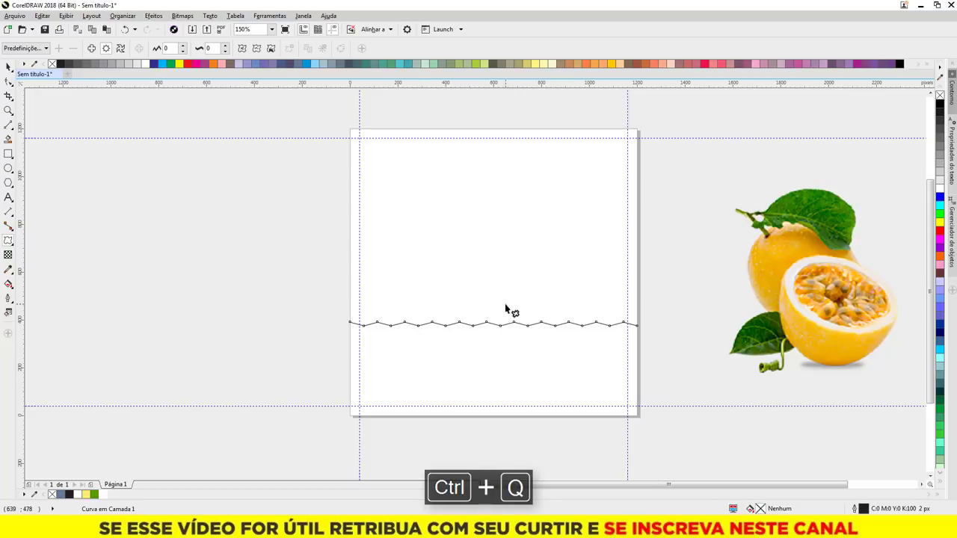
Make all the zigzag's nodes curved and smooth so it becomes a flowing wave.
{"action": "left_click", "coordinate": [9, 81]}
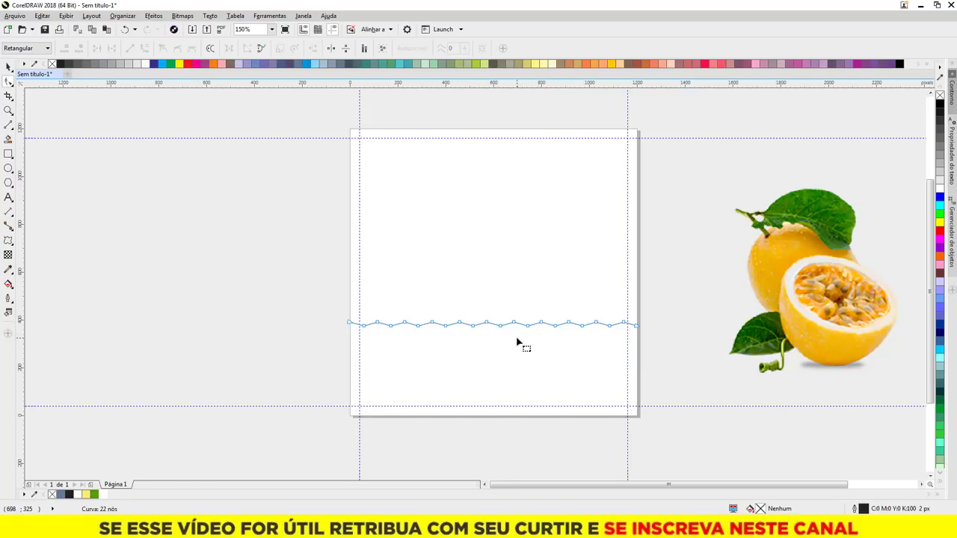
{"action": "key", "text": "ctrl+a"}
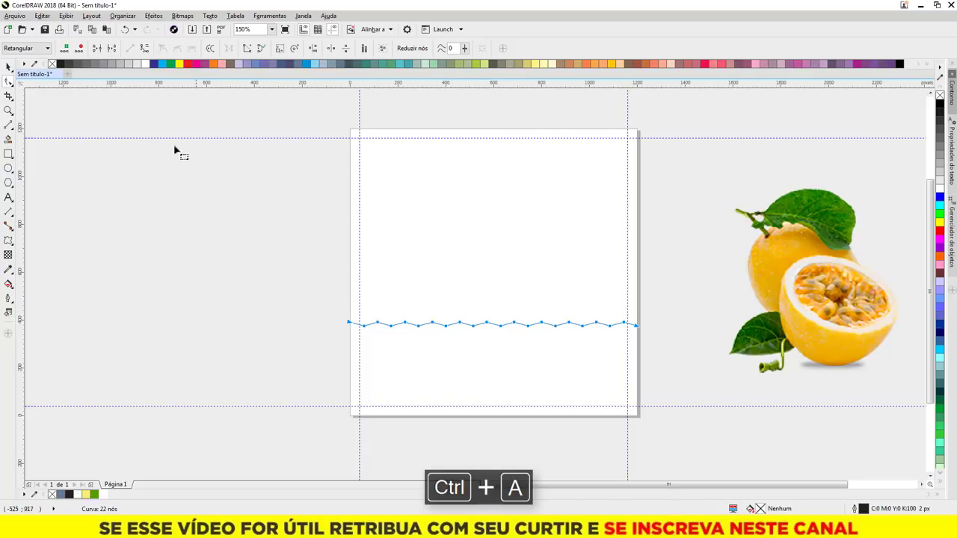
{"action": "left_click", "coordinate": [144, 50]}
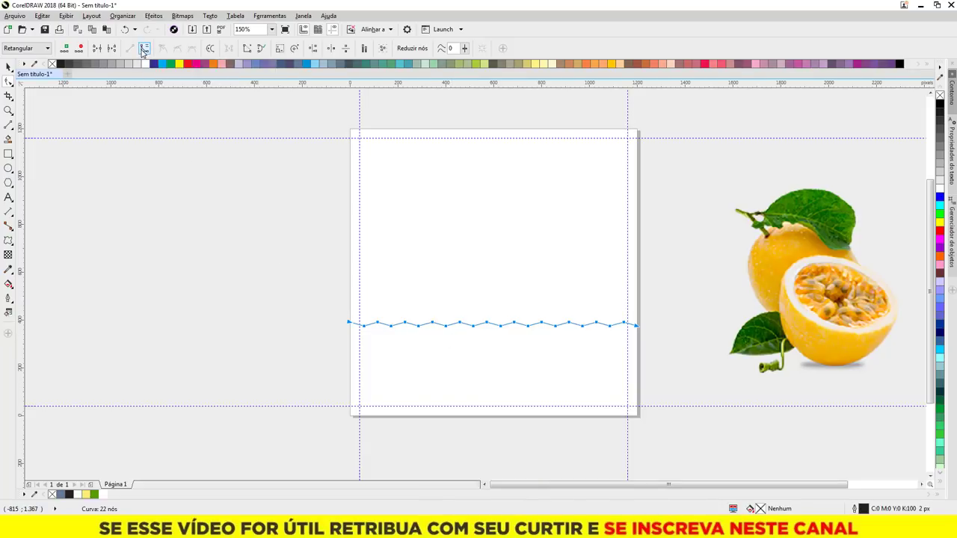
{"action": "left_click", "coordinate": [178, 49]}
{"action": "left_click", "coordinate": [8, 67]}
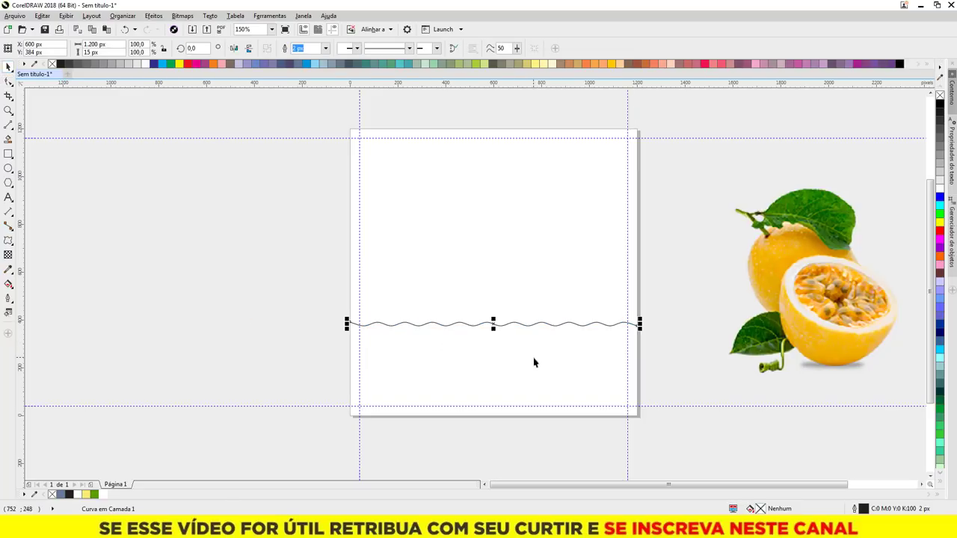
Convert the wave's outline into a solid filled object.
{"action": "scroll", "coordinate": [501, 342], "scroll_direction": "up", "scroll_amount": 2}
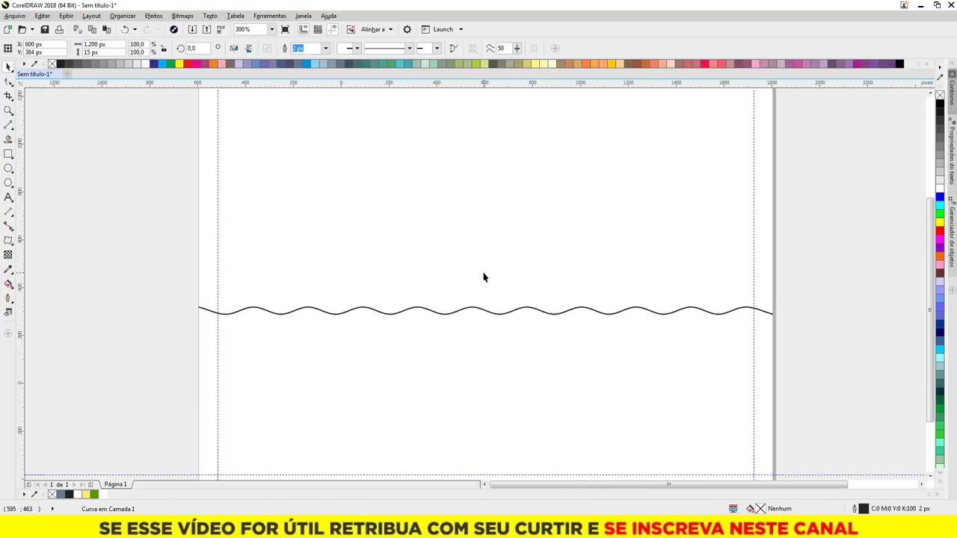
{"action": "scroll", "coordinate": [485, 288], "scroll_direction": "up", "scroll_amount": 2}
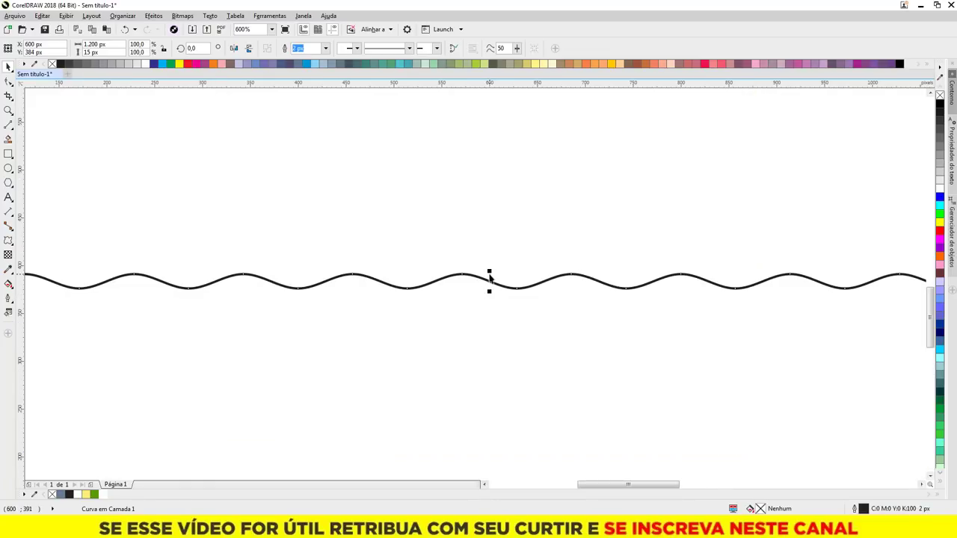
{"action": "scroll", "coordinate": [508, 277], "scroll_direction": "down", "scroll_amount": 2}
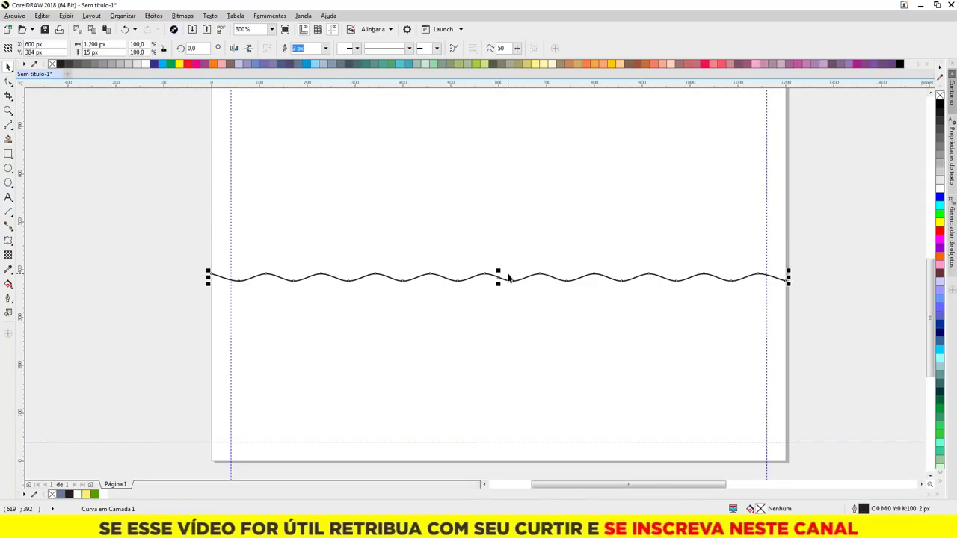
{"action": "key", "text": "ctrl+shift+q"}
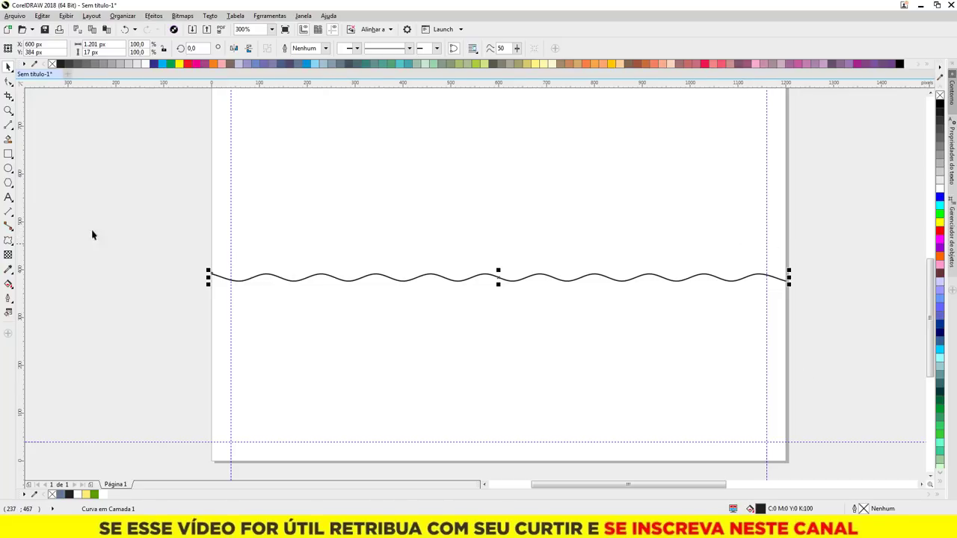
{"action": "left_click", "coordinate": [122, 234]}
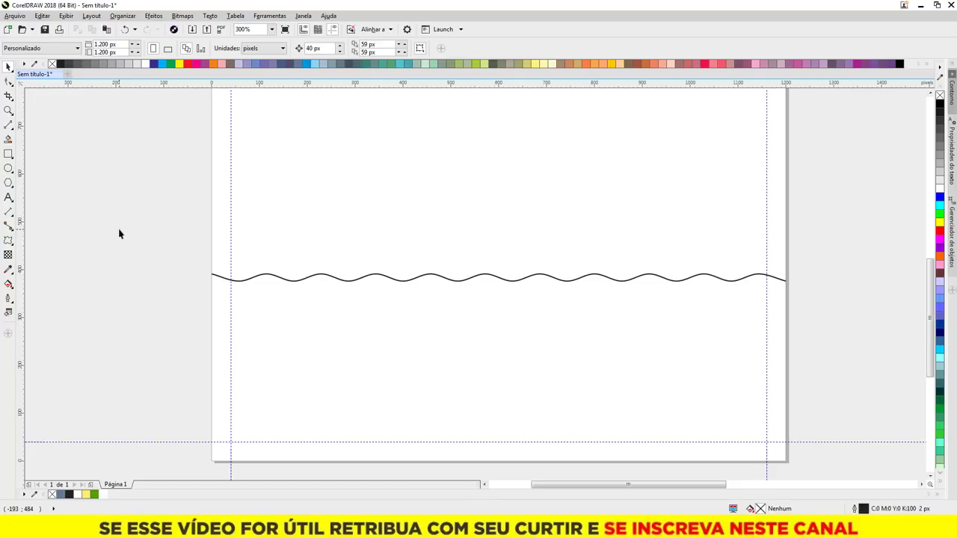
Create a page-sized 1,200 × 1,200 px rectangle, view all objects, then refit the page.
{"action": "double_click", "coordinate": [8, 154]}
{"action": "left_click", "coordinate": [7, 67]}
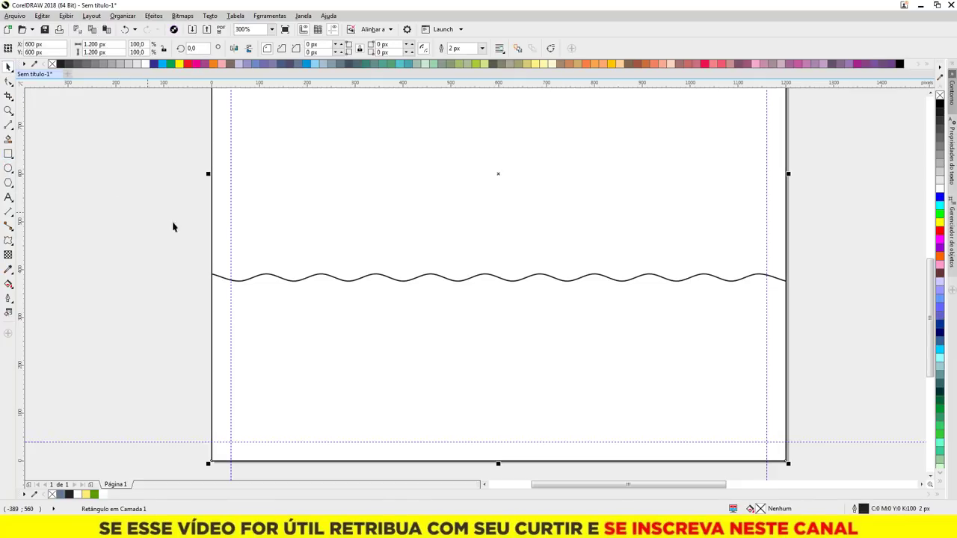
{"action": "key", "text": "F4"}
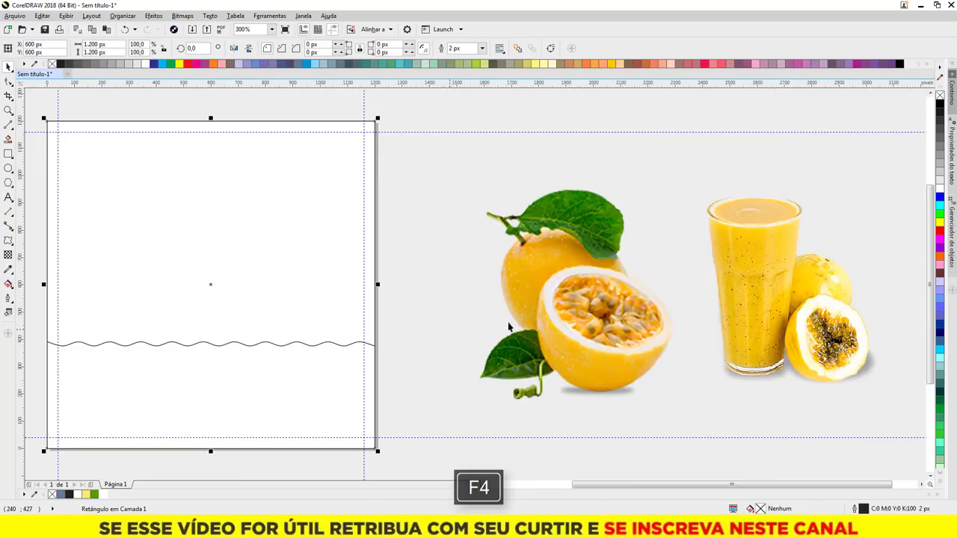
{"action": "key", "text": "shift+F4"}
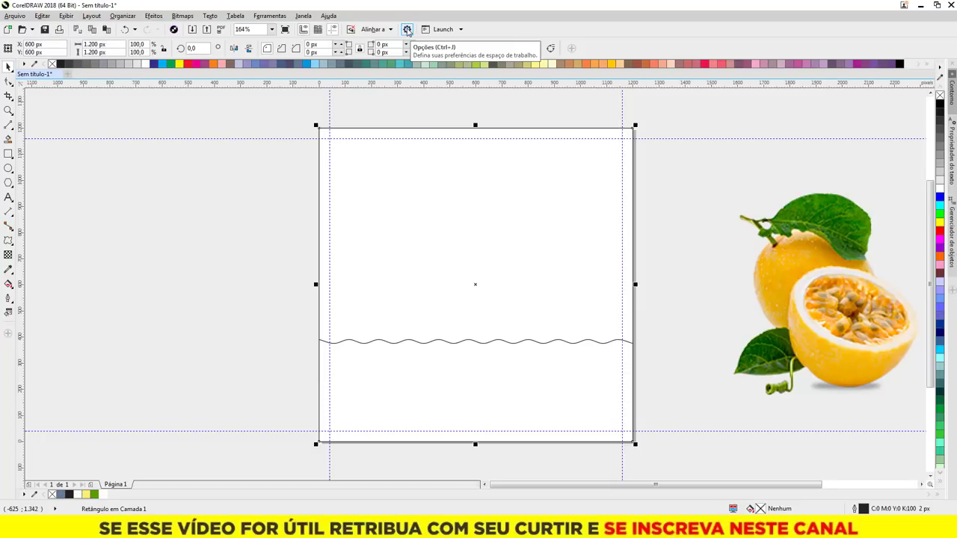
{"action": "left_click", "coordinate": [407, 29]}
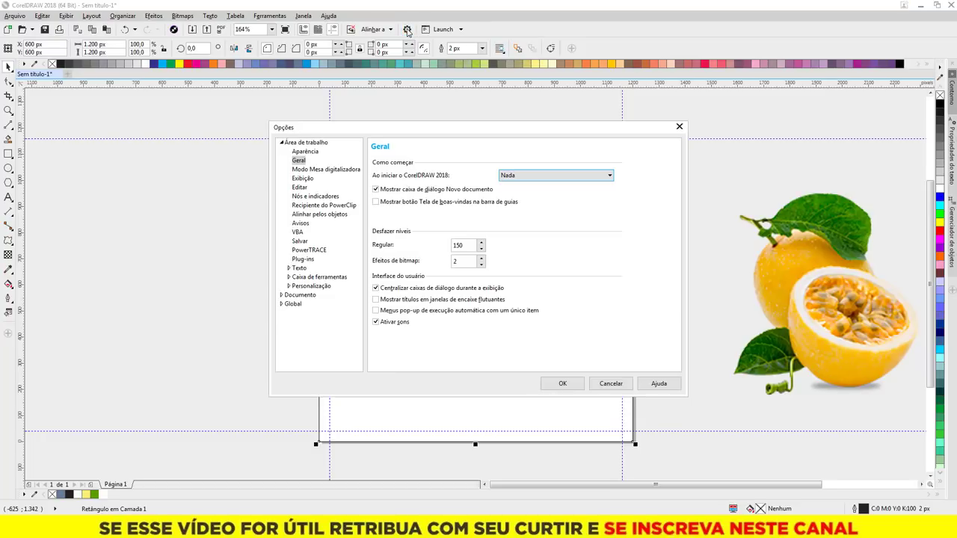
{"action": "left_click", "coordinate": [314, 143]}
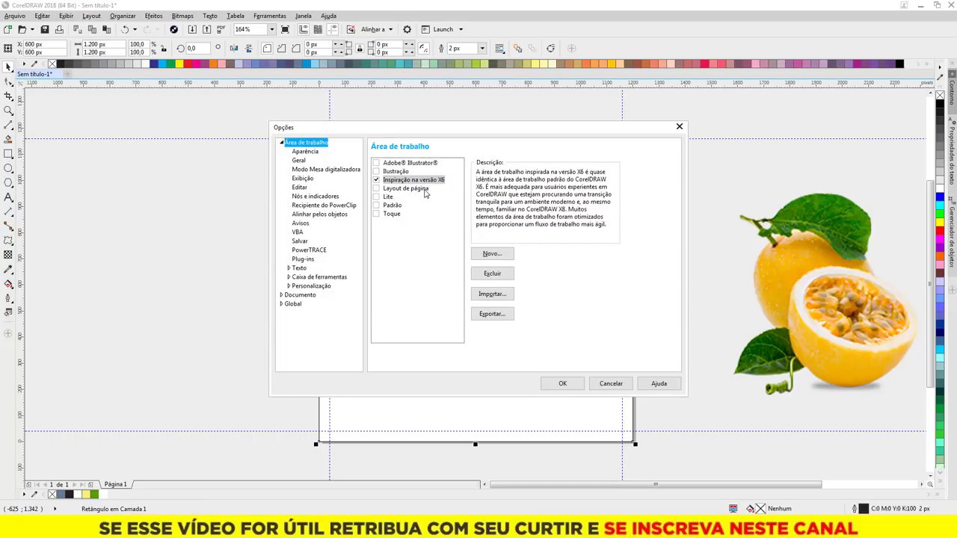
{"action": "left_click", "coordinate": [679, 128]}
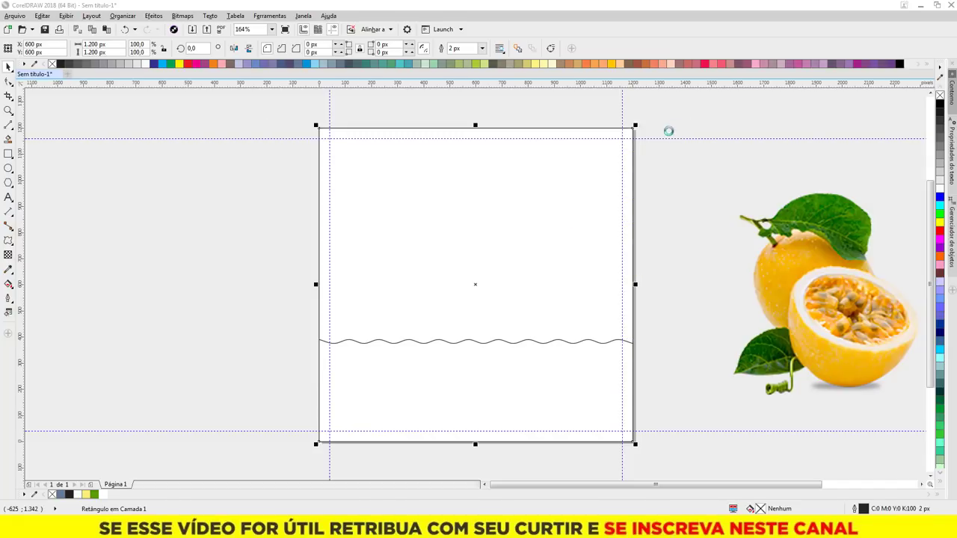
{"action": "left_click", "coordinate": [8, 167]}
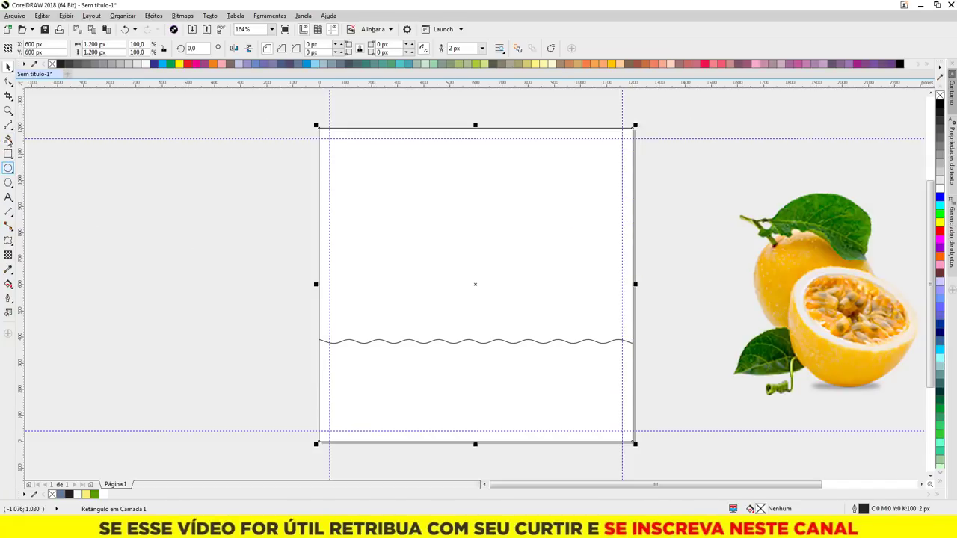
Smart-fill the area below the wavy line as a new blue-grey band shape.
{"action": "left_click", "coordinate": [8, 139]}
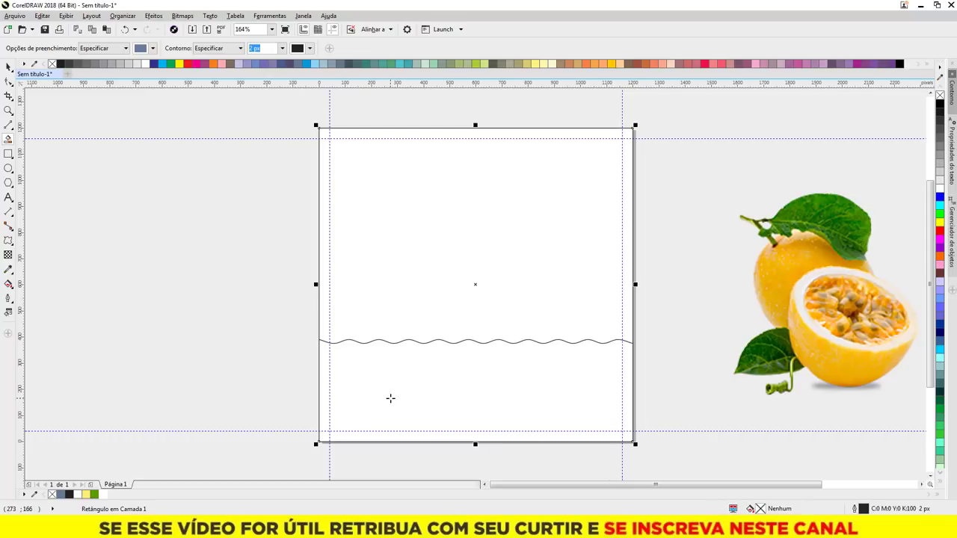
{"action": "left_click", "coordinate": [390, 398]}
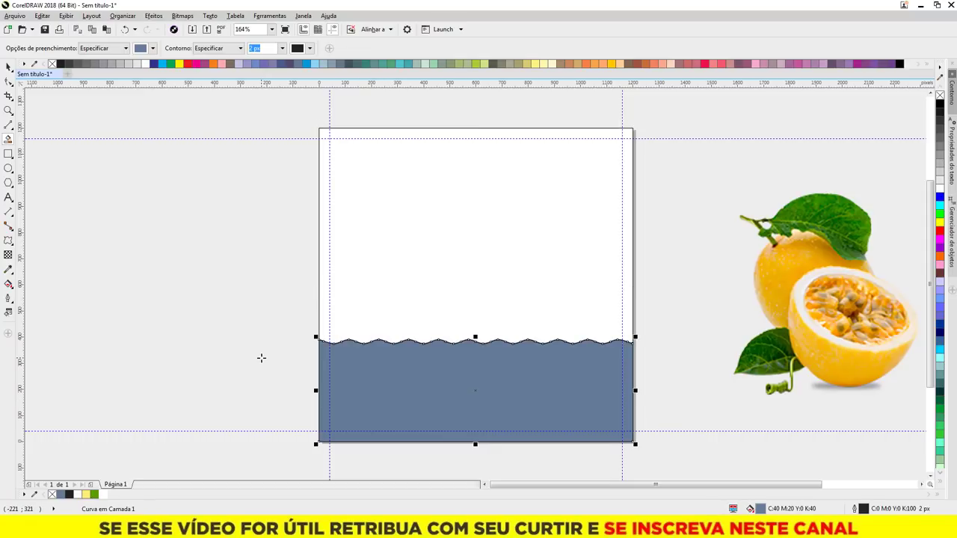
{"action": "key", "text": "space"}
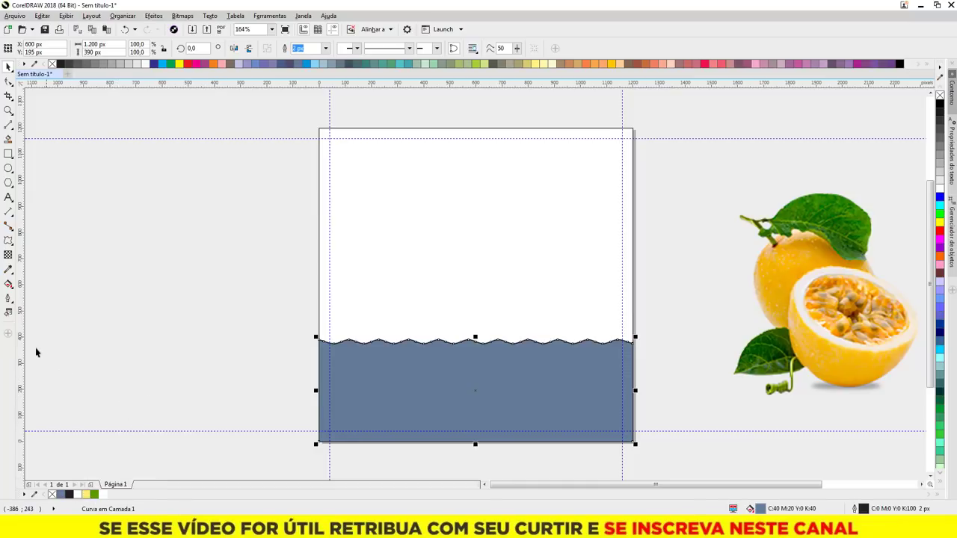
Give the bottom band a wide horizontal elliptical fountain fill fading to a white centre.
{"action": "left_click", "coordinate": [7, 285]}
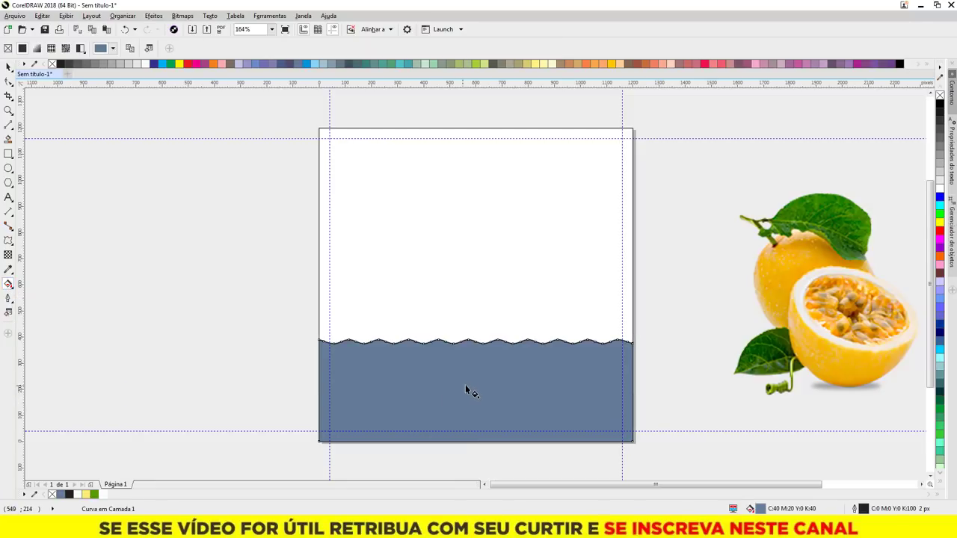
{"action": "left_click_drag", "start_coordinate": [467, 385], "coordinate": [465, 423]}
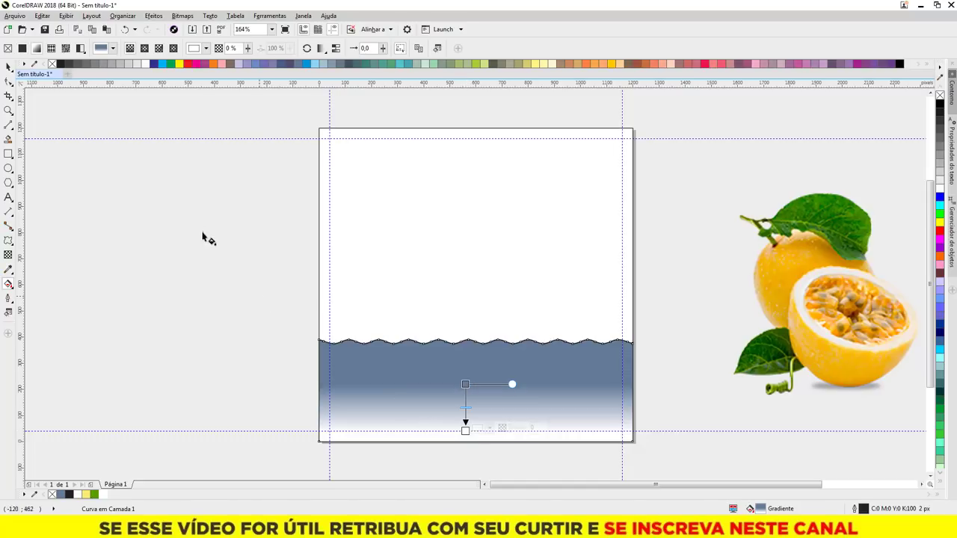
{"action": "left_click", "coordinate": [144, 48]}
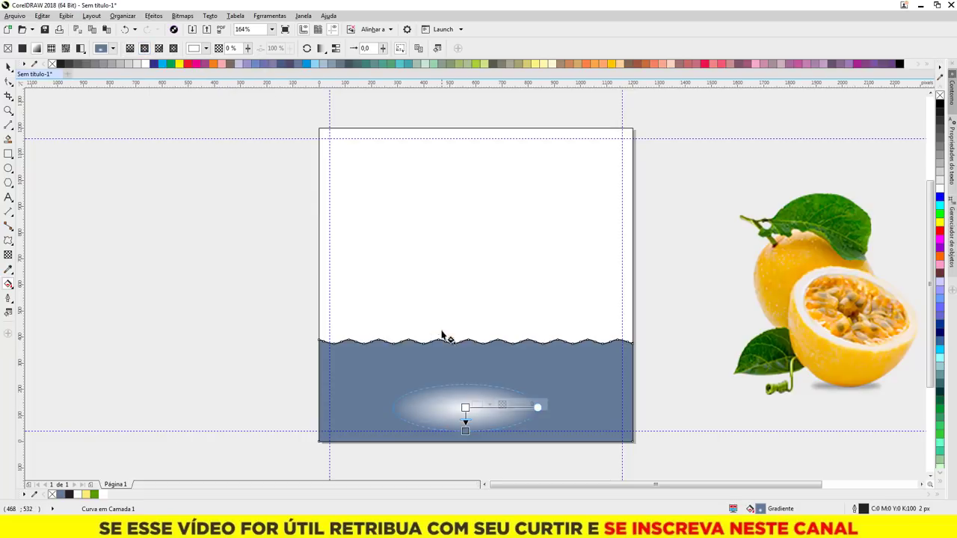
{"action": "left_click_drag", "start_coordinate": [537, 407], "coordinate": [600, 424]}
{"action": "left_click_drag", "start_coordinate": [465, 408], "coordinate": [475, 390]}
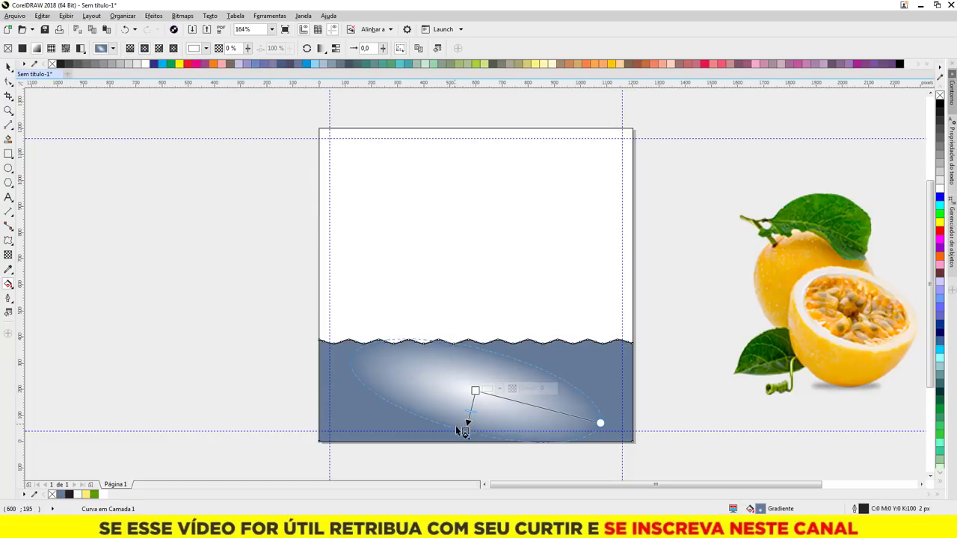
{"action": "left_click_drag", "start_coordinate": [465, 426], "coordinate": [475, 458]}
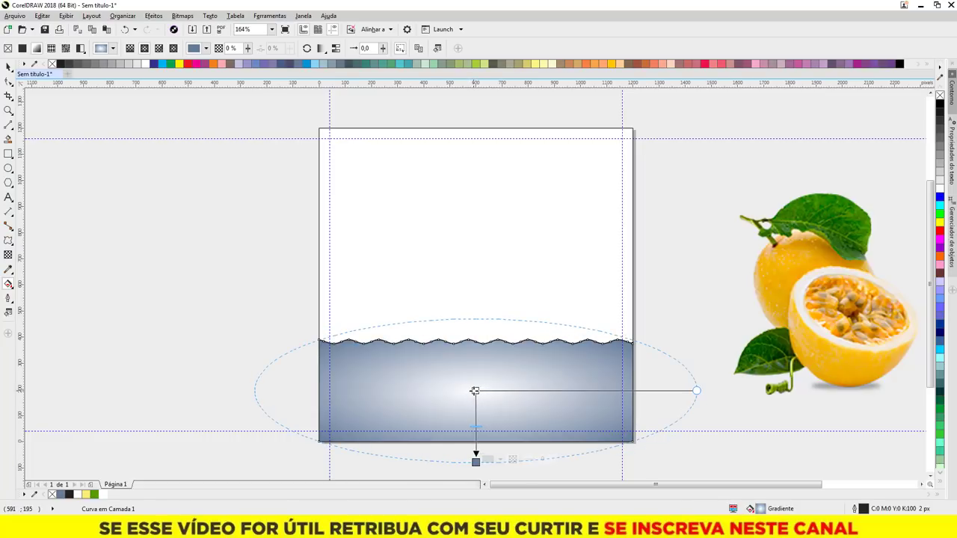
Select the gradient's centre node and start sampling its colour with the eyedropper.
{"action": "left_click", "coordinate": [475, 390]}
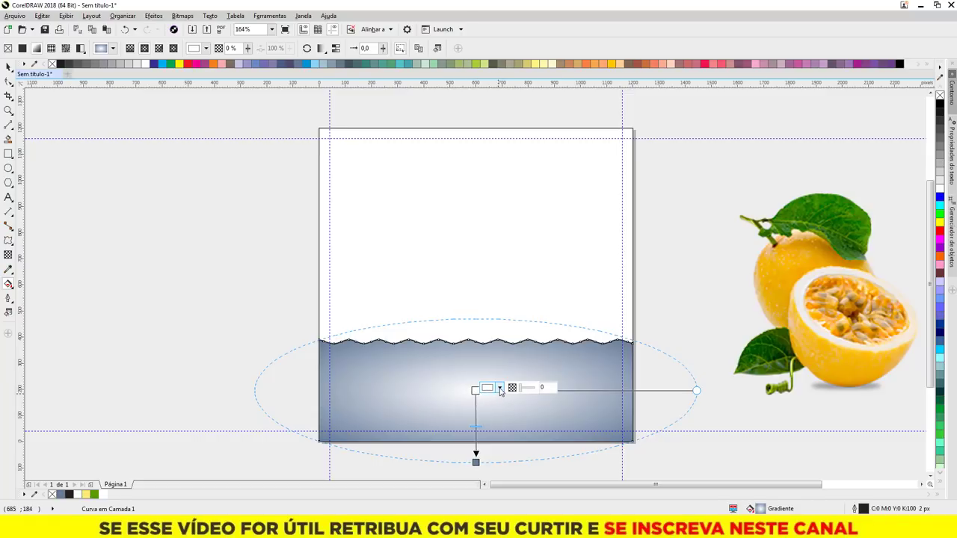
{"action": "left_click", "coordinate": [500, 389]}
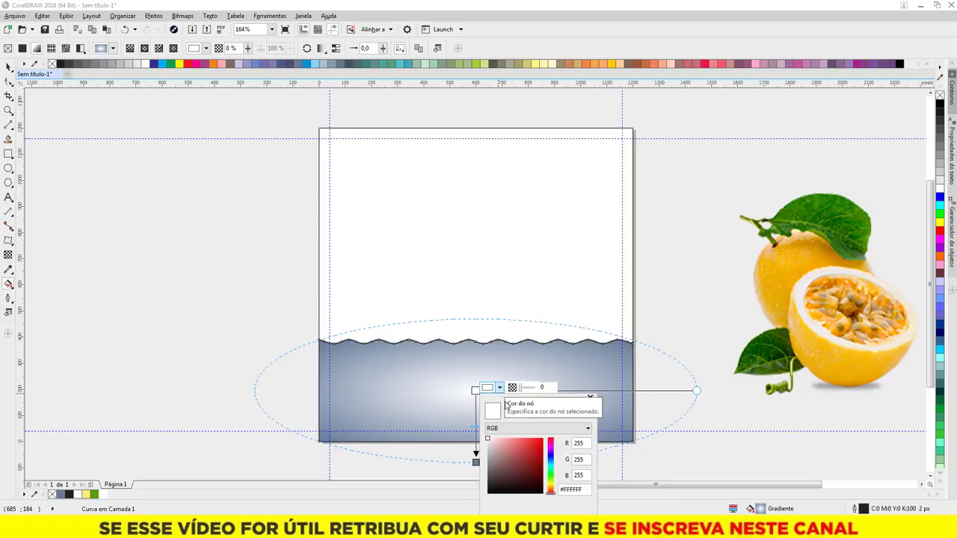
{"action": "left_click", "coordinate": [521, 416]}
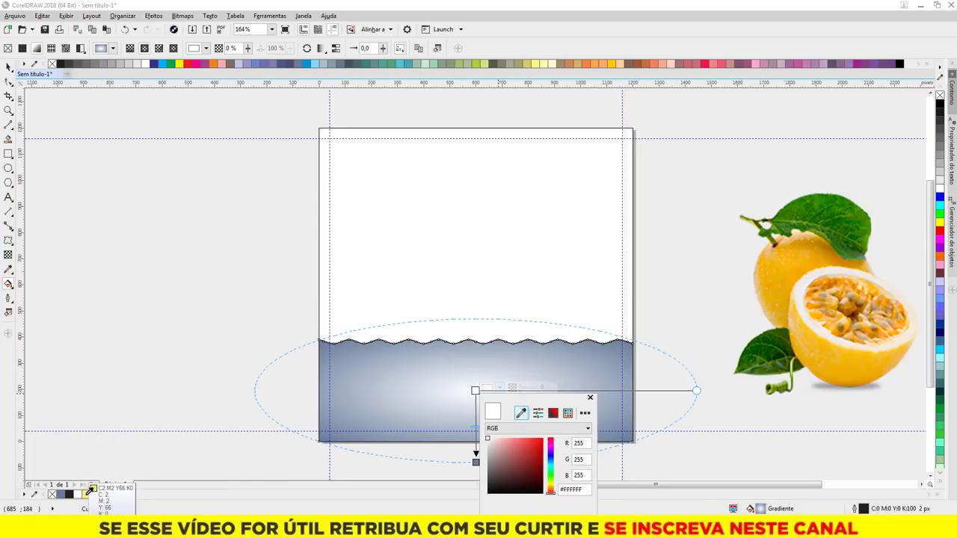
Set the centre node to palette pale yellow and the outer node to deeper yellow.
{"action": "left_click", "coordinate": [88, 494]}
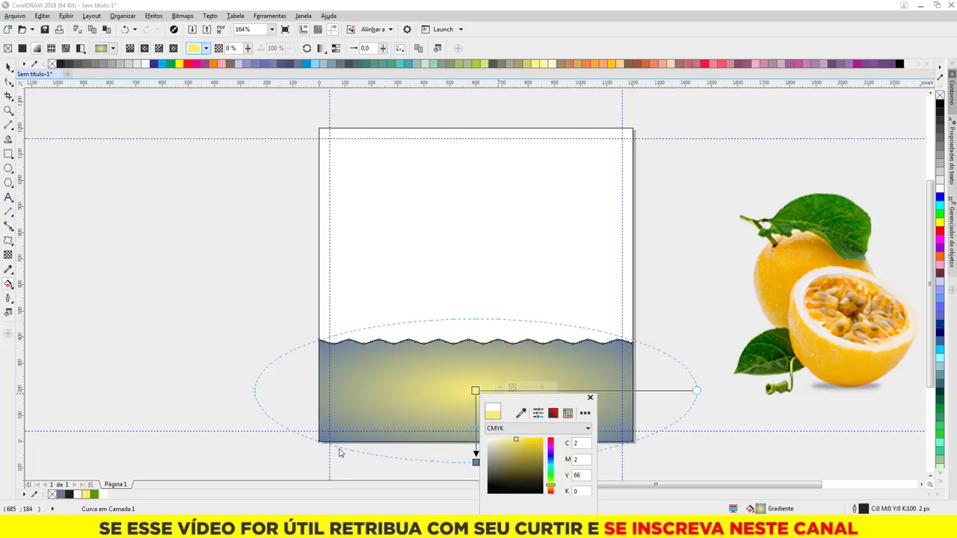
{"action": "left_click", "coordinate": [476, 464]}
{"action": "left_click", "coordinate": [476, 462]}
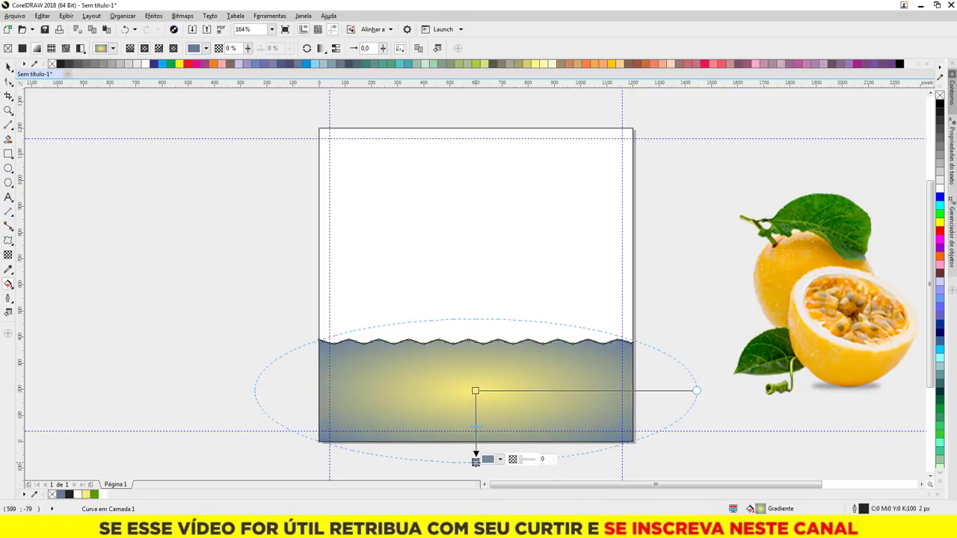
{"action": "left_click", "coordinate": [498, 460]}
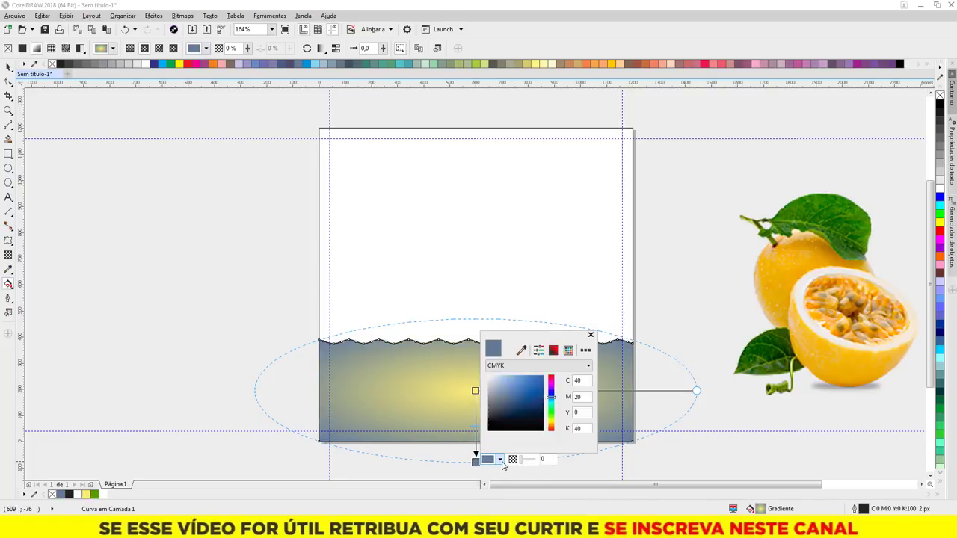
{"action": "left_click", "coordinate": [550, 423]}
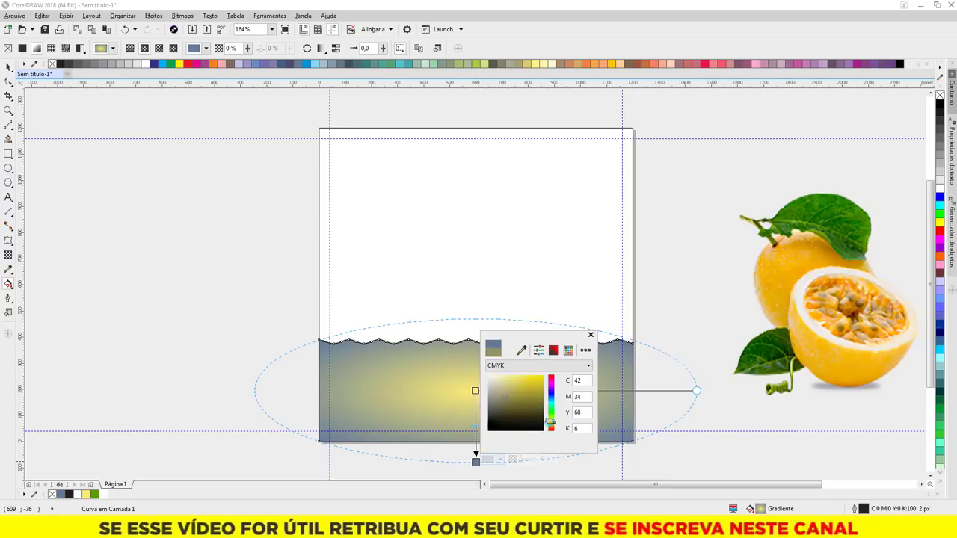
{"action": "left_click", "coordinate": [531, 376]}
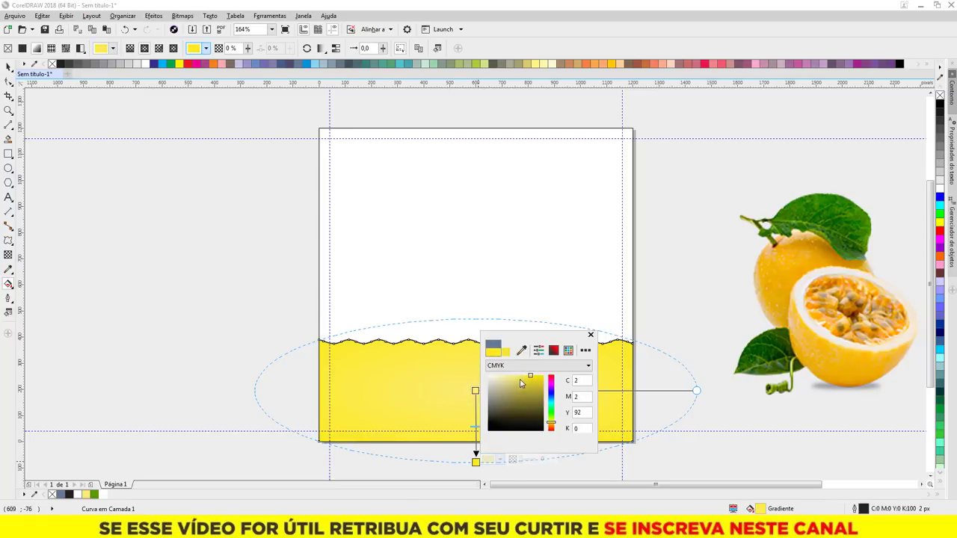
{"action": "left_click", "coordinate": [521, 374]}
{"action": "left_click", "coordinate": [538, 375]}
{"action": "left_click", "coordinate": [475, 391]}
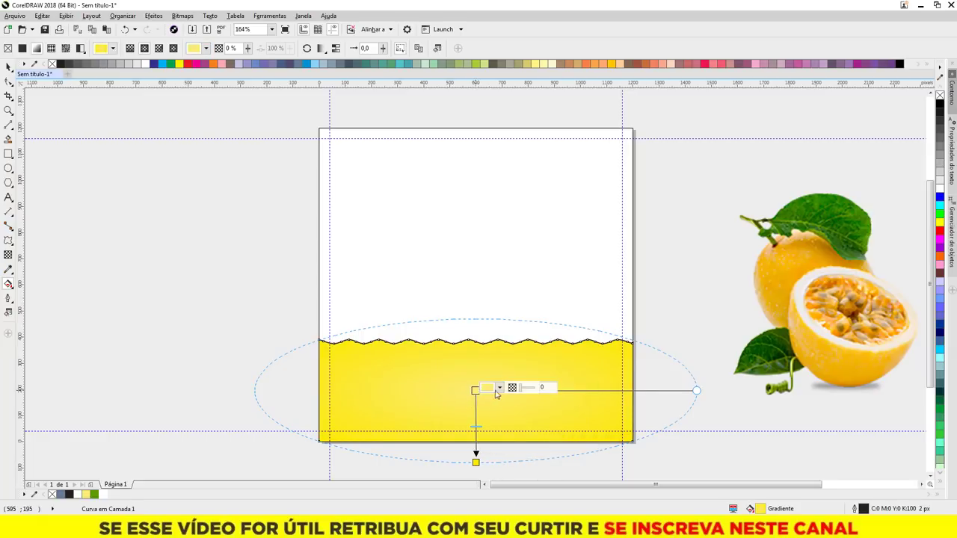
Lighten the centre to C1 M0 Y35 K0 and stretch the gradient further downward.
{"action": "left_click", "coordinate": [500, 388]}
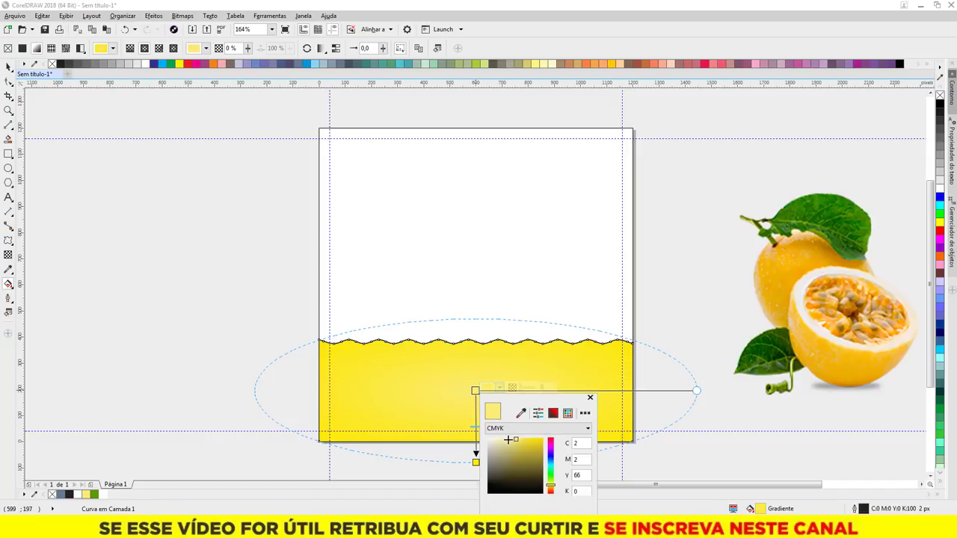
{"action": "left_click_drag", "start_coordinate": [507, 437], "coordinate": [502, 437]}
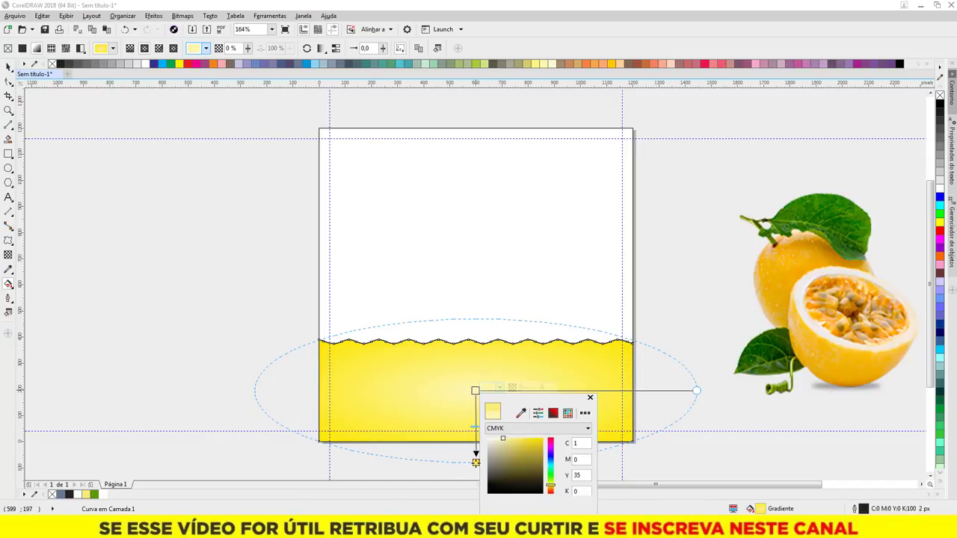
{"action": "left_click_drag", "start_coordinate": [475, 462], "coordinate": [476, 474]}
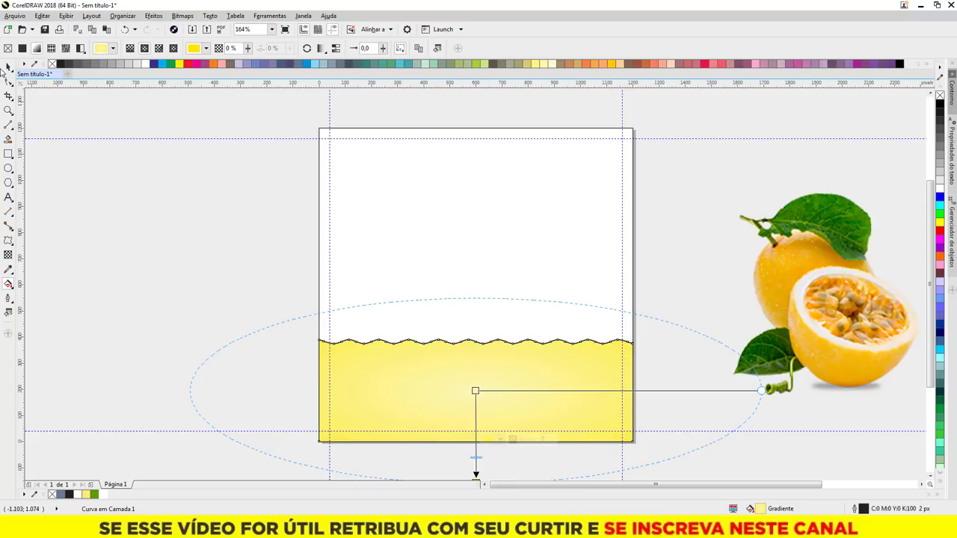
{"action": "left_click", "coordinate": [7, 68]}
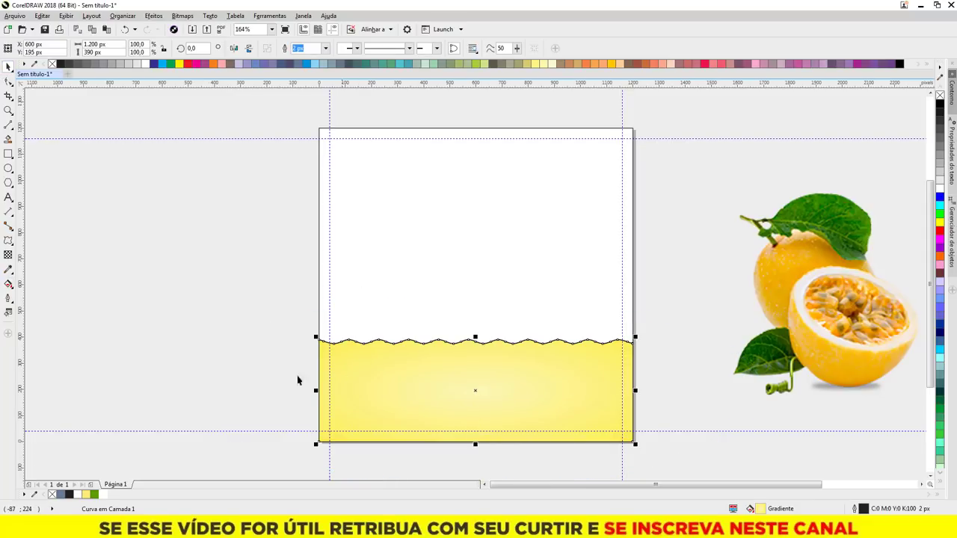
Remove the yellow band's black outline.
{"action": "right_click", "coordinate": [54, 496]}
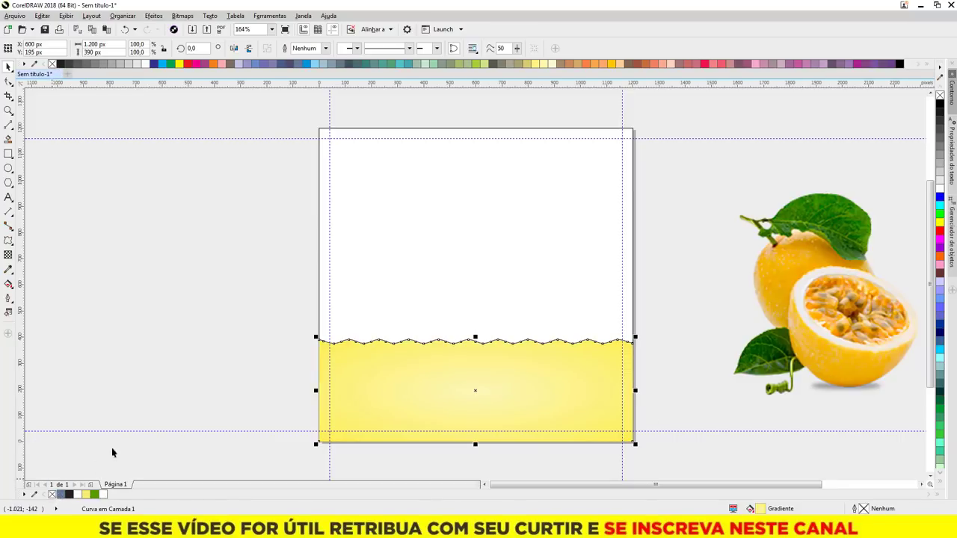
{"action": "left_click", "coordinate": [221, 323]}
{"action": "scroll", "coordinate": [368, 345], "scroll_direction": "up", "scroll_amount": 2}
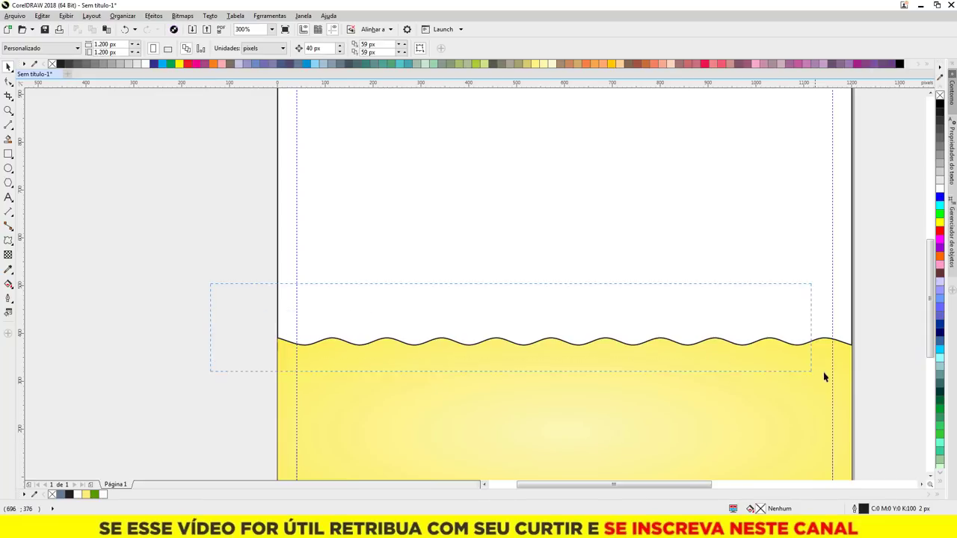
Raise the wavy line slightly above the band and colour it pale yellow.
{"action": "left_click_drag", "start_coordinate": [825, 377], "coordinate": [898, 380]}
{"action": "scroll", "coordinate": [581, 345], "scroll_direction": "up", "scroll_amount": 2}
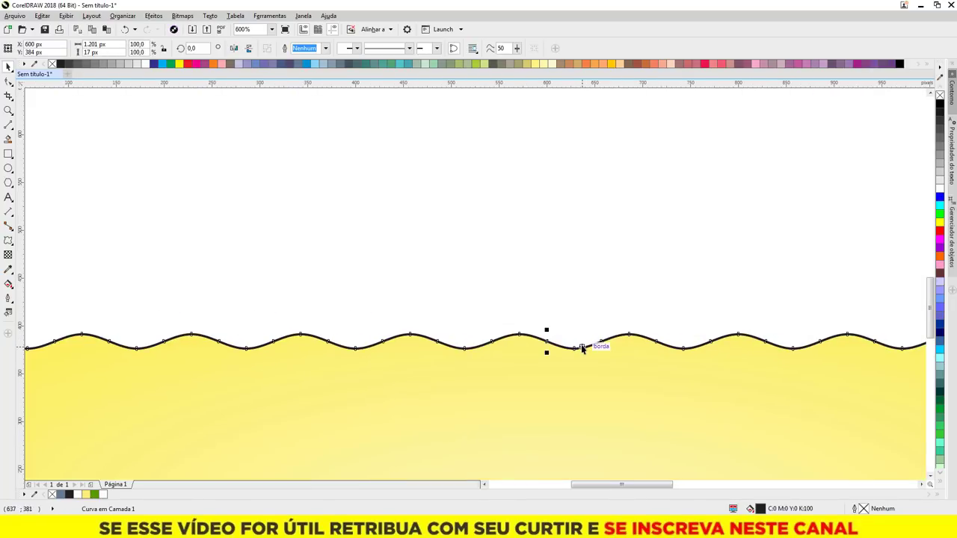
{"action": "left_click_drag", "start_coordinate": [582, 349], "coordinate": [581, 327]}
{"action": "scroll", "coordinate": [533, 297], "scroll_direction": "down", "scroll_amount": 2}
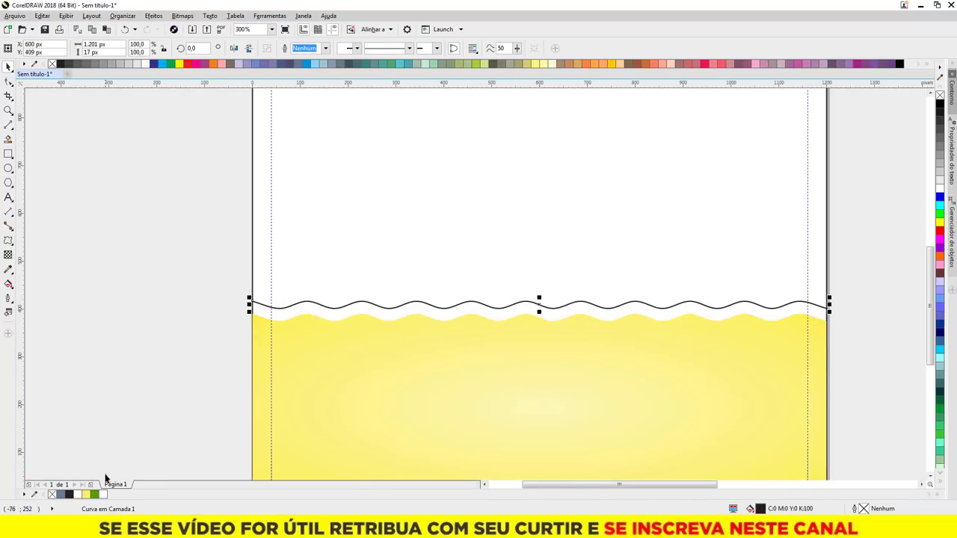
{"action": "right_click", "coordinate": [87, 494]}
{"action": "left_click", "coordinate": [142, 388]}
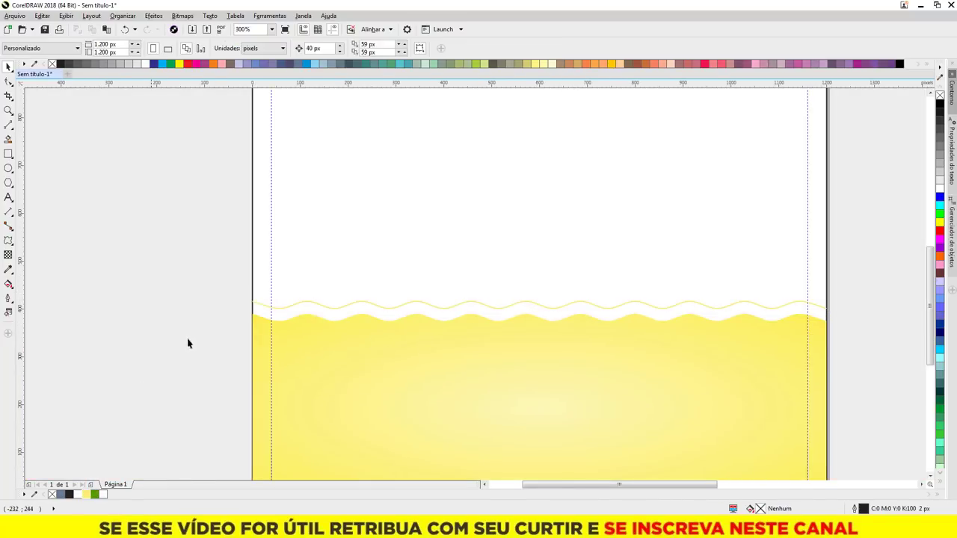
{"action": "key", "text": "F4"}
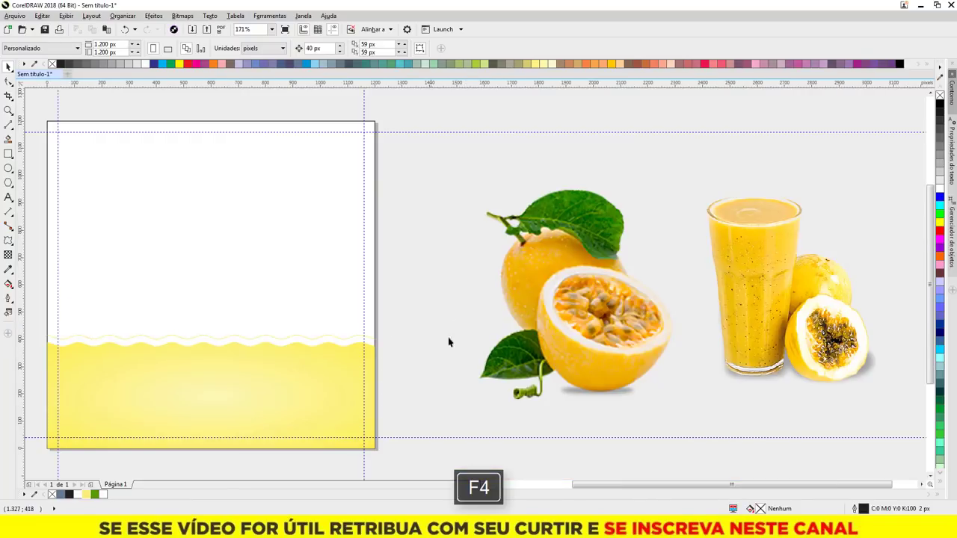
Give the background square a white fill and no outline, undoing an accidental move.
{"action": "scroll", "coordinate": [484, 301], "scroll_direction": "down", "scroll_amount": 3}
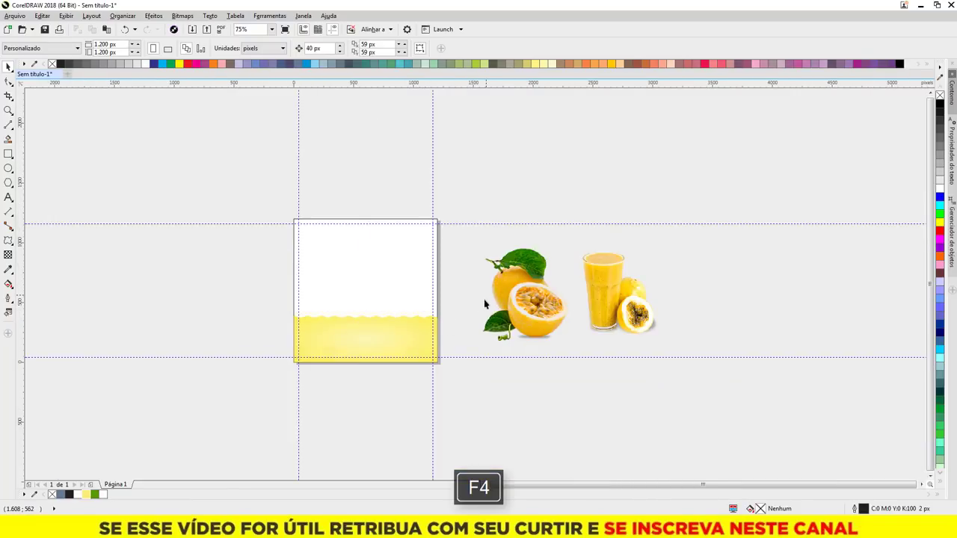
{"action": "scroll", "coordinate": [355, 375], "scroll_direction": "up", "scroll_amount": 2}
{"action": "left_click", "coordinate": [404, 179]}
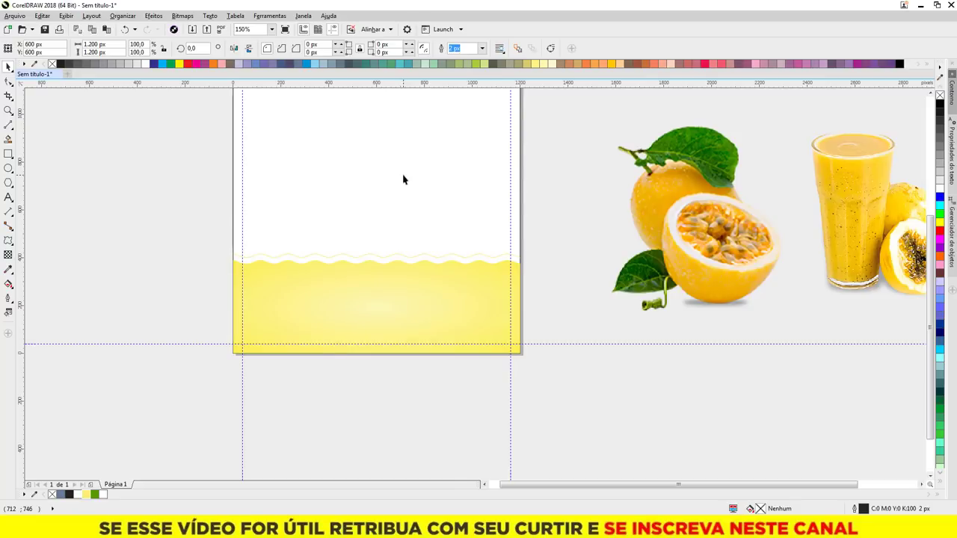
{"action": "key", "text": "F4"}
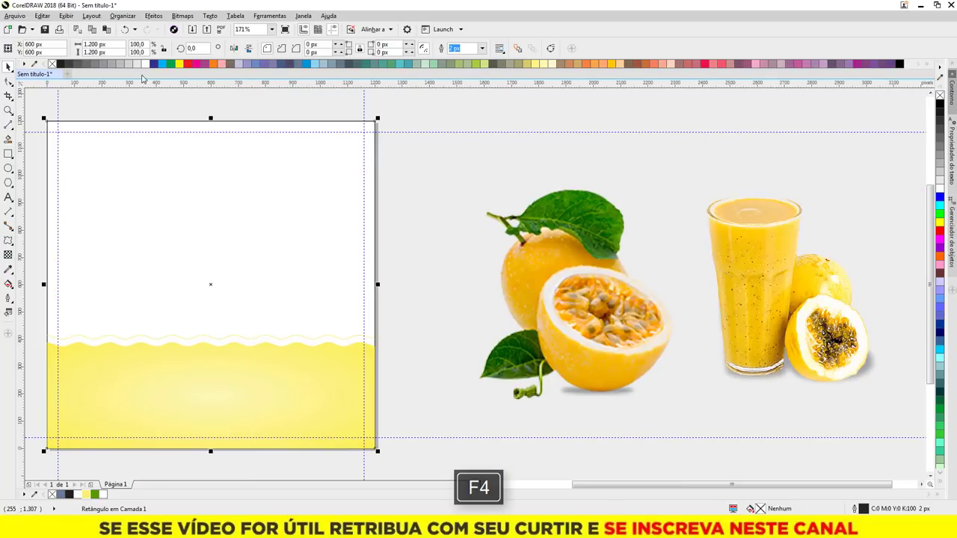
{"action": "left_click_drag", "start_coordinate": [165, 167], "coordinate": [354, 190]}
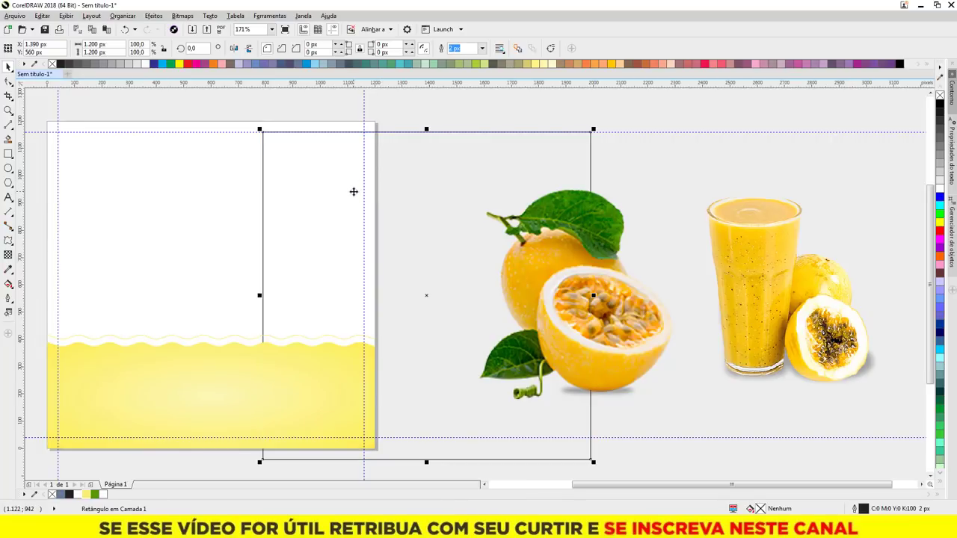
{"action": "key", "text": "ctrl+z"}
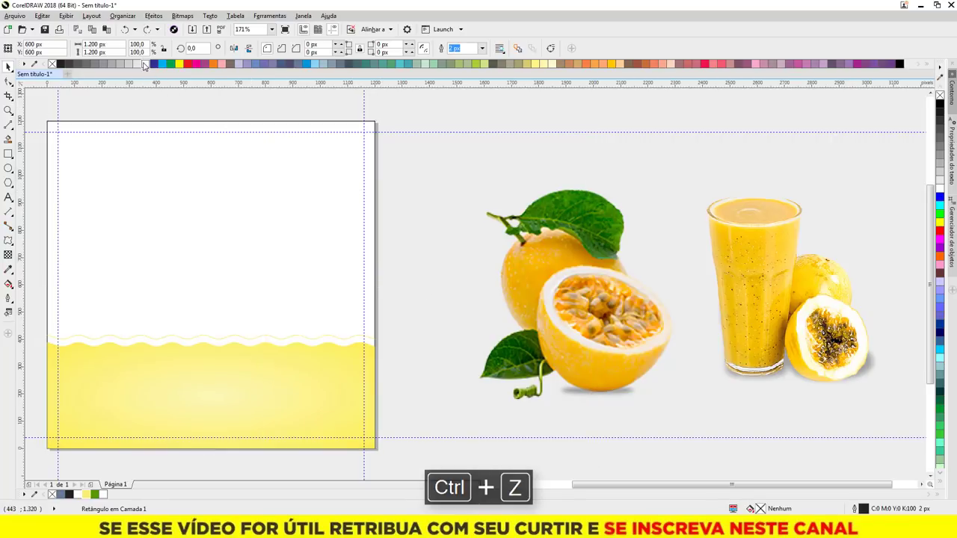
{"action": "left_click", "coordinate": [146, 63]}
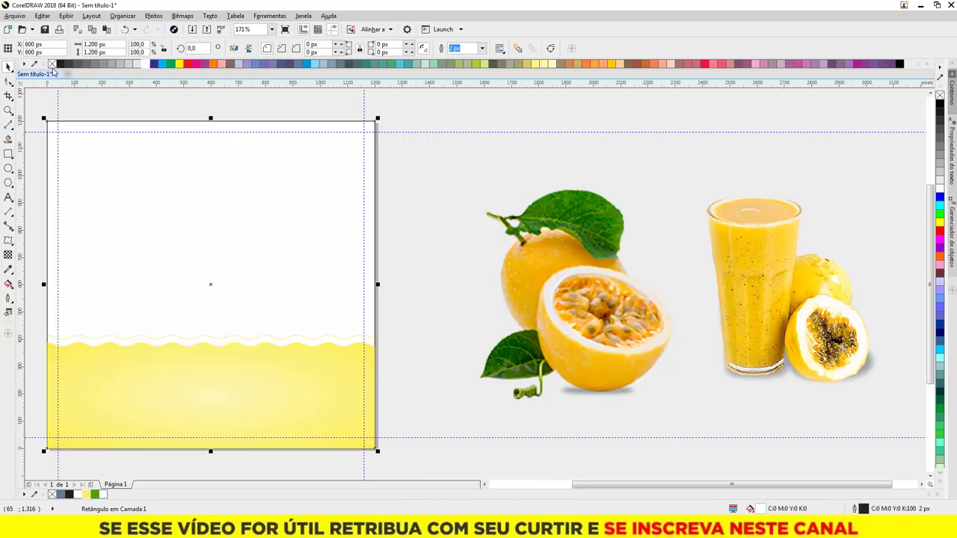
{"action": "right_click", "coordinate": [52, 64]}
{"action": "left_click", "coordinate": [417, 254]}
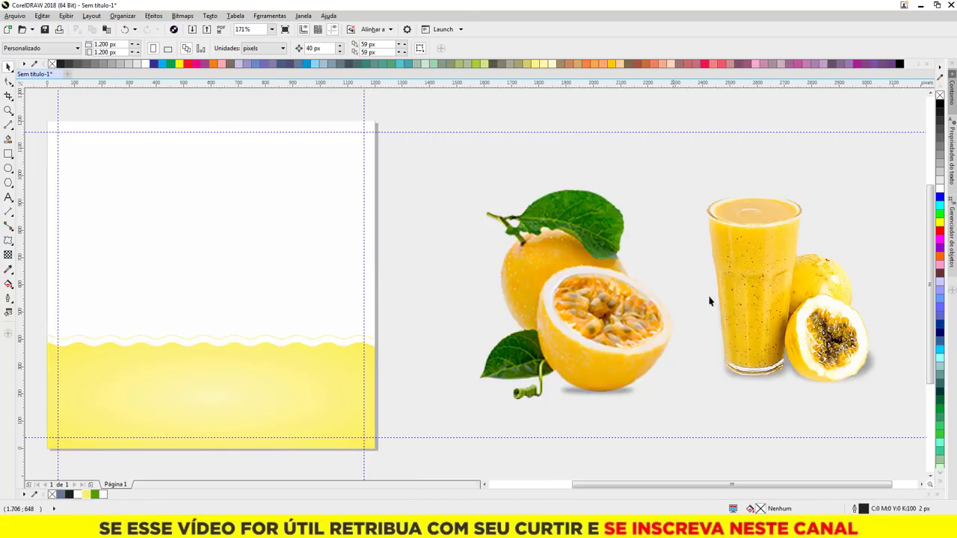
Centre the juice glass group on the page, bring it in front of the yellow wave, and lower it slightly.
{"action": "left_click", "coordinate": [761, 312]}
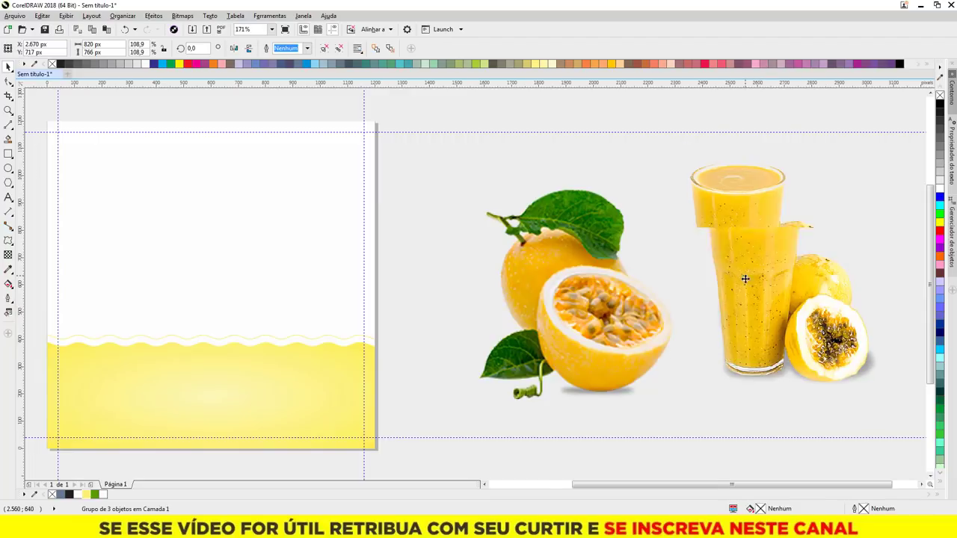
{"action": "mouse_move", "coordinate": [739, 271]}
{"action": "left_mouse_down"}
{"action": "mouse_move", "coordinate": [737, 299]}
{"action": "mouse_move", "coordinate": [753, 280]}
{"action": "left_mouse_up"}
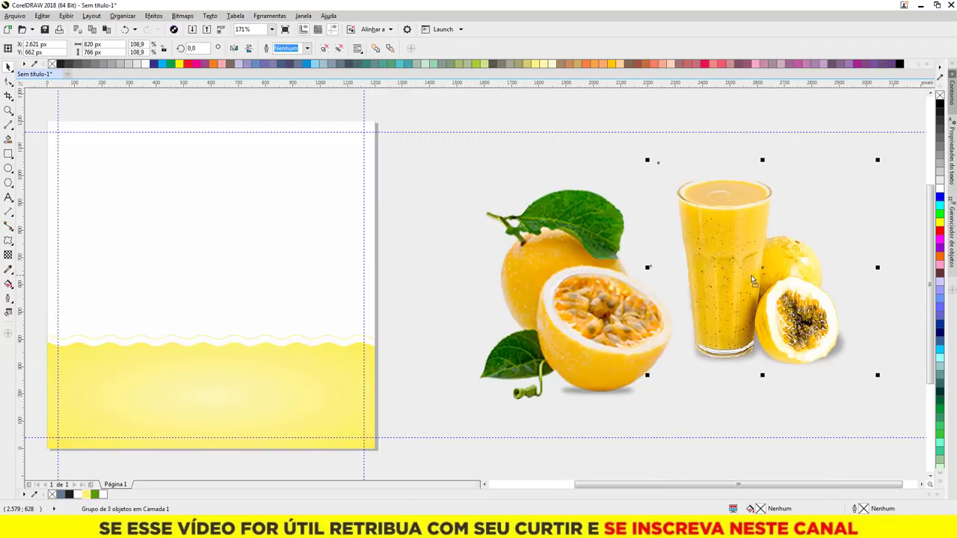
{"action": "key", "text": "p"}
{"action": "key", "text": "F4"}
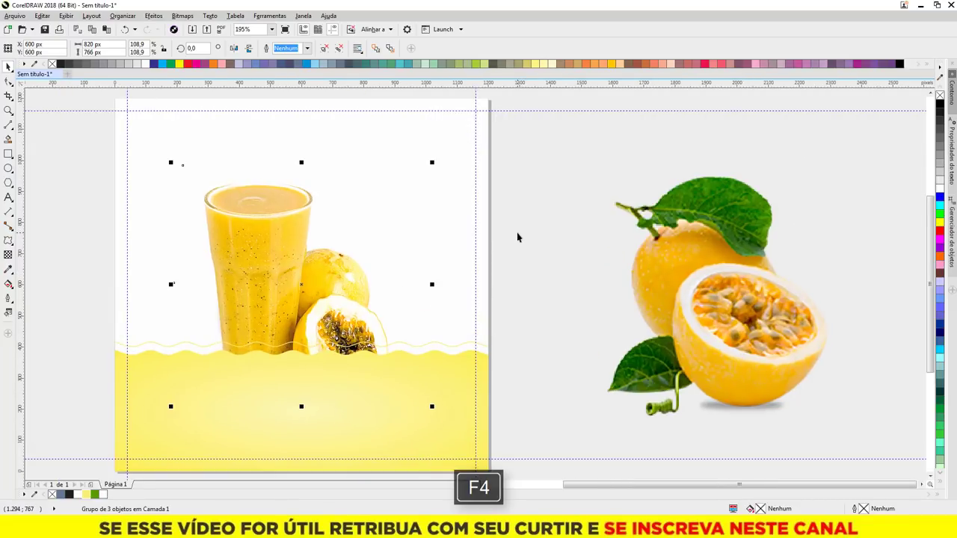
{"action": "key", "text": "shift+Page_Up"}
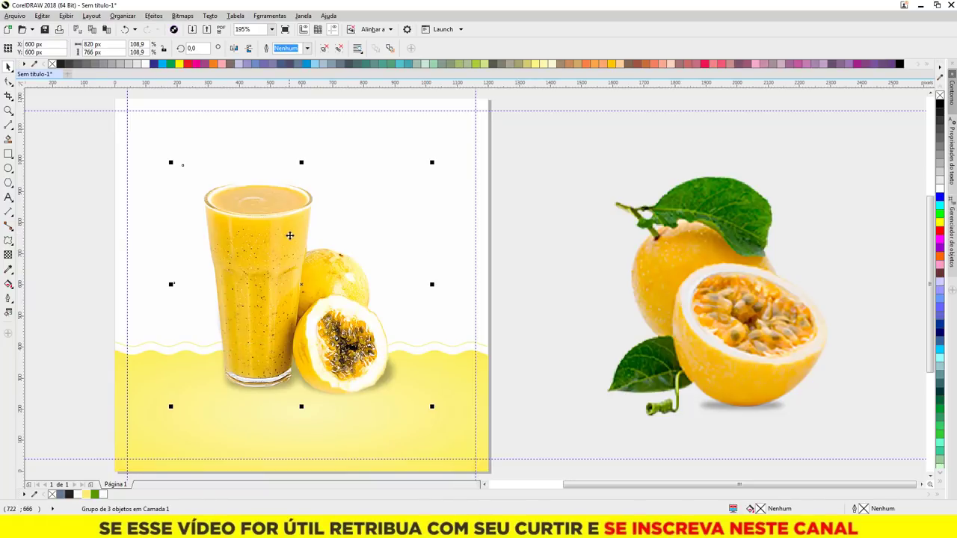
{"action": "left_click", "coordinate": [289, 235]}
{"action": "left_click_drag", "start_coordinate": [290, 236], "coordinate": [292, 261]}
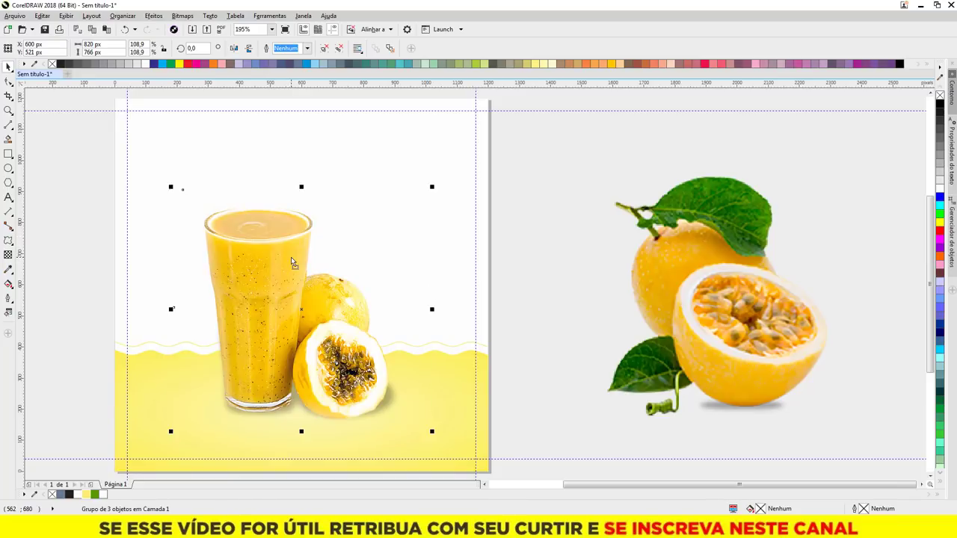
{"action": "left_click", "coordinate": [545, 233]}
{"action": "key", "text": "shift+F4"}
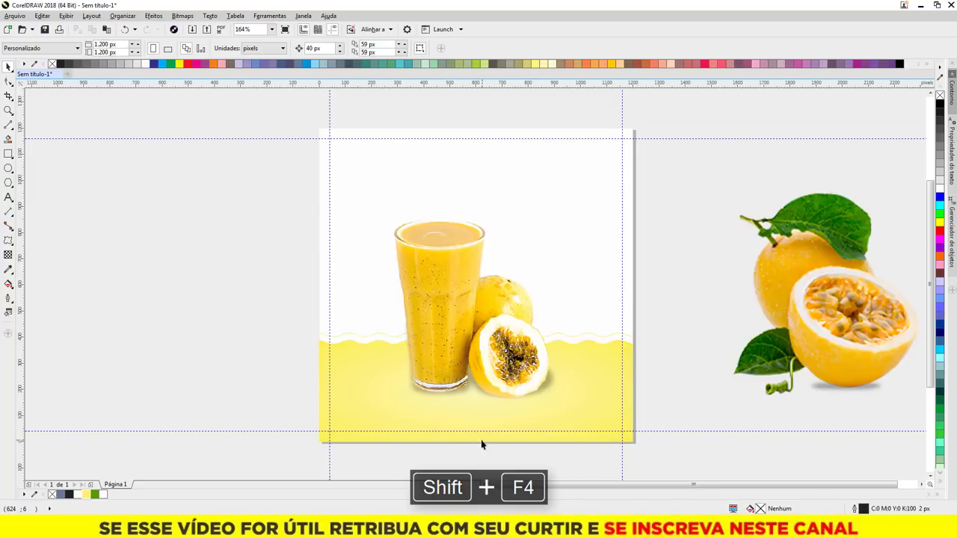
Start a wave curve with the Pen tool, then discard the first attempt.
{"action": "scroll", "coordinate": [423, 471], "scroll_direction": "up", "scroll_amount": 2}
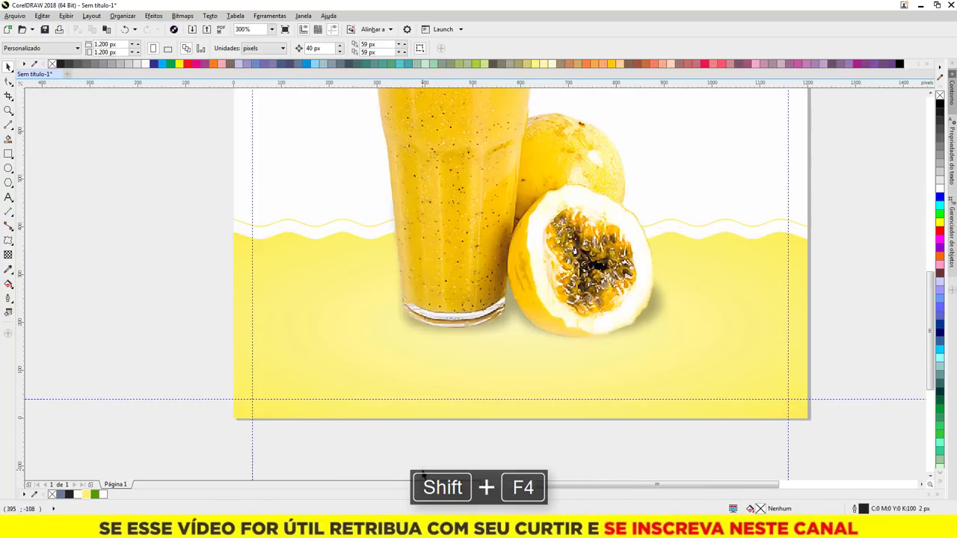
{"action": "left_click", "coordinate": [8, 127]}
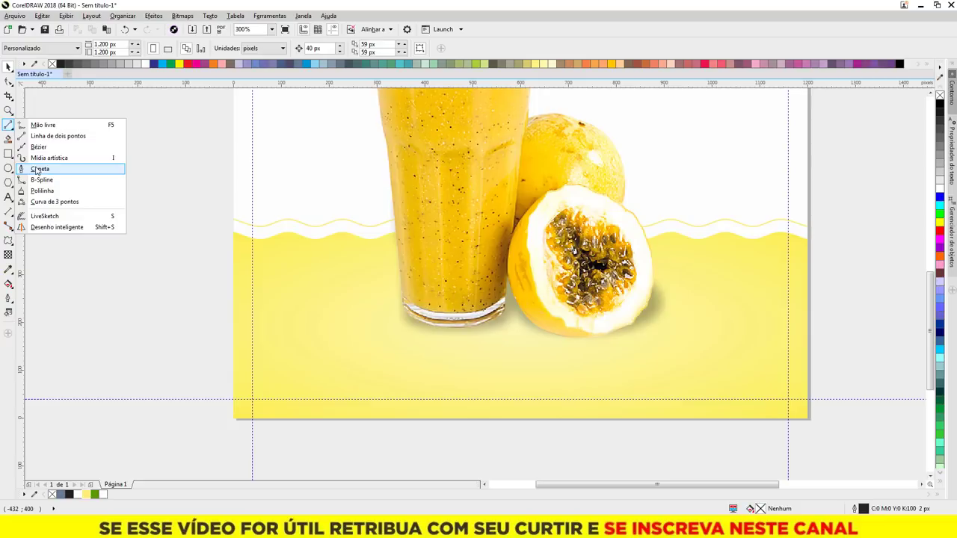
{"action": "left_click", "coordinate": [37, 169]}
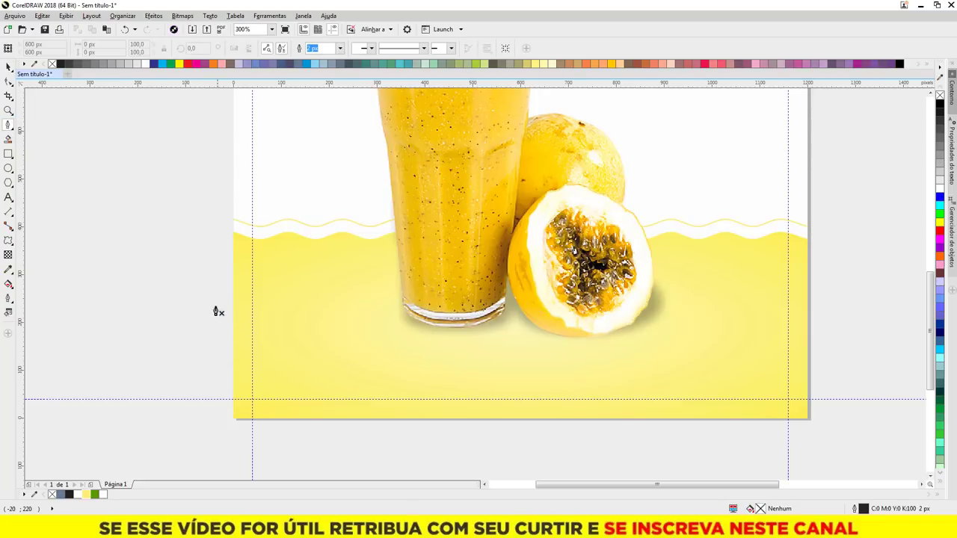
{"action": "left_click", "coordinate": [211, 300]}
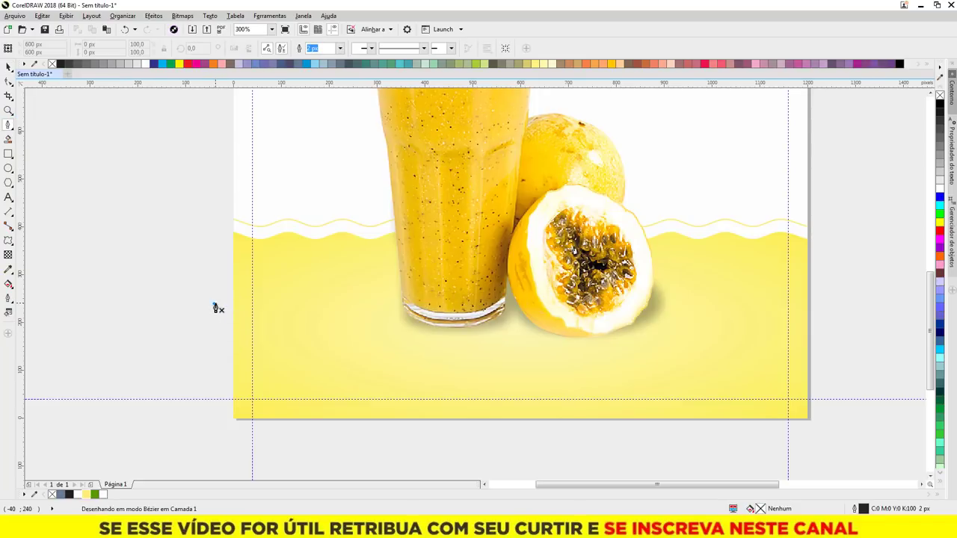
{"action": "left_click_drag", "start_coordinate": [302, 364], "coordinate": [337, 350]}
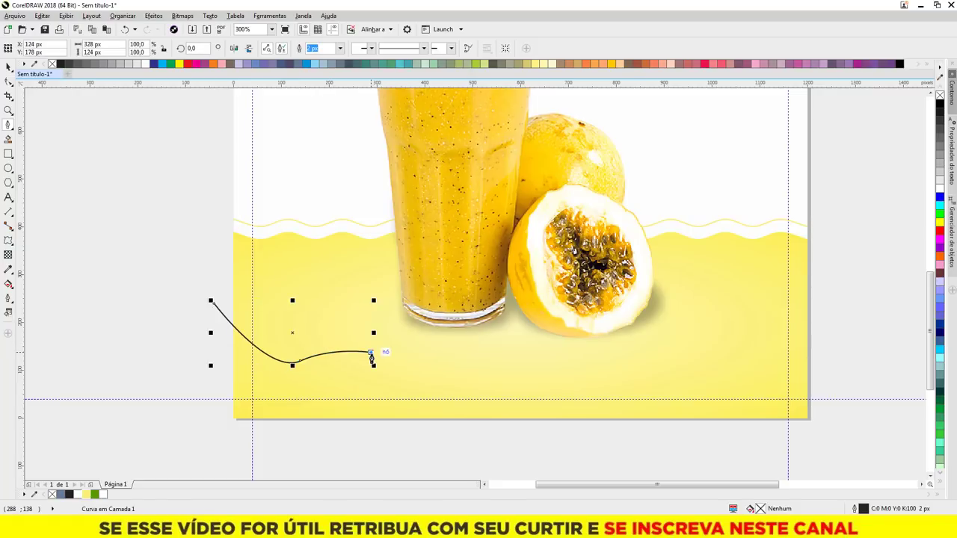
{"action": "key", "text": "Delete"}
Draw a closed wavy outline over the page's lower-left corner.
{"action": "left_click", "coordinate": [220, 290]}
{"action": "left_click_drag", "start_coordinate": [282, 341], "coordinate": [321, 348]}
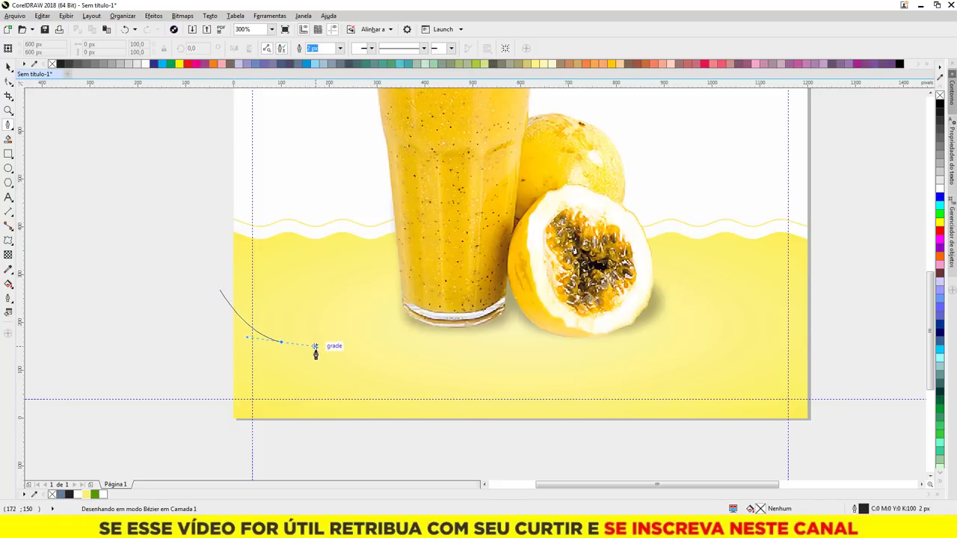
{"action": "key", "text": "space"}
{"action": "left_click", "coordinate": [366, 361]}
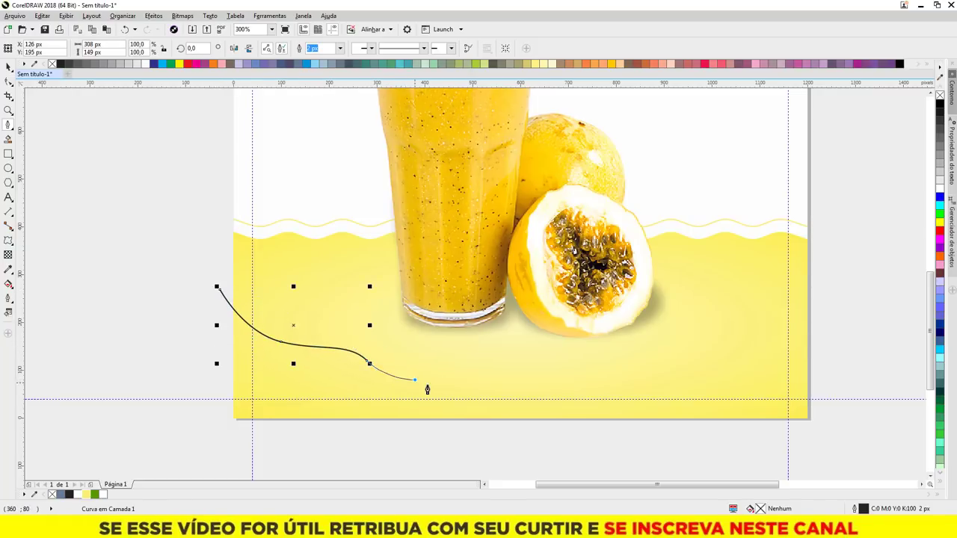
{"action": "left_click", "coordinate": [415, 379]}
{"action": "left_click", "coordinate": [447, 430]}
{"action": "left_click", "coordinate": [281, 446]}
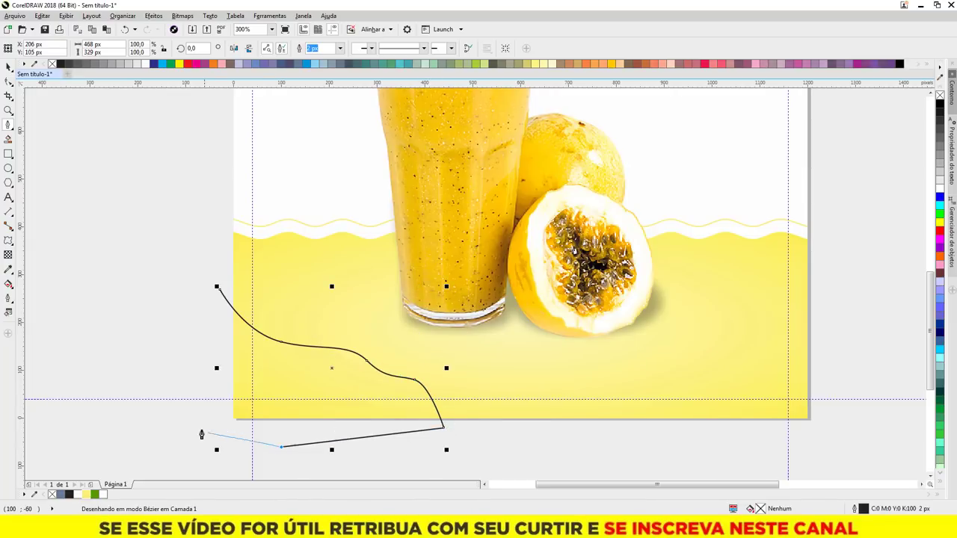
{"action": "left_click", "coordinate": [205, 427]}
{"action": "left_click", "coordinate": [193, 368]}
{"action": "left_click", "coordinate": [220, 293]}
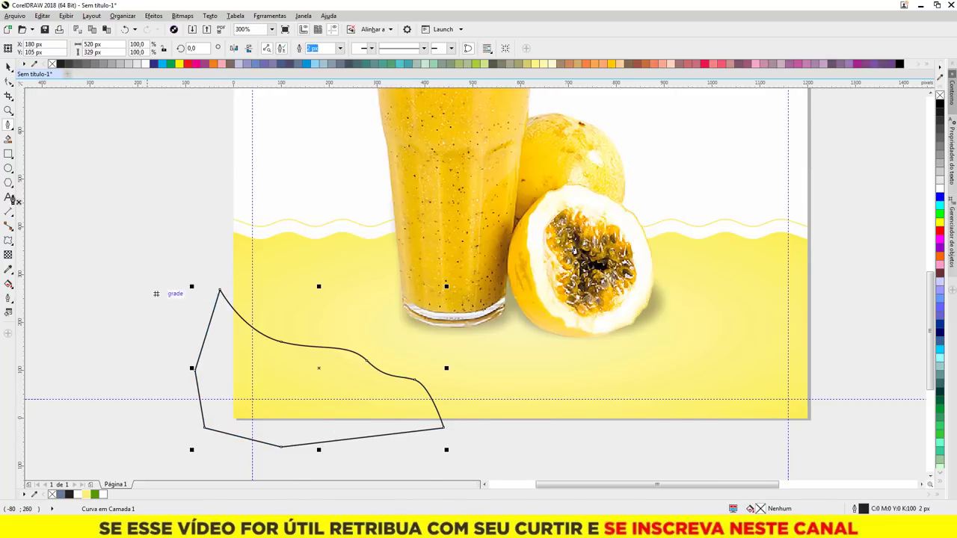
{"action": "left_click", "coordinate": [8, 66]}
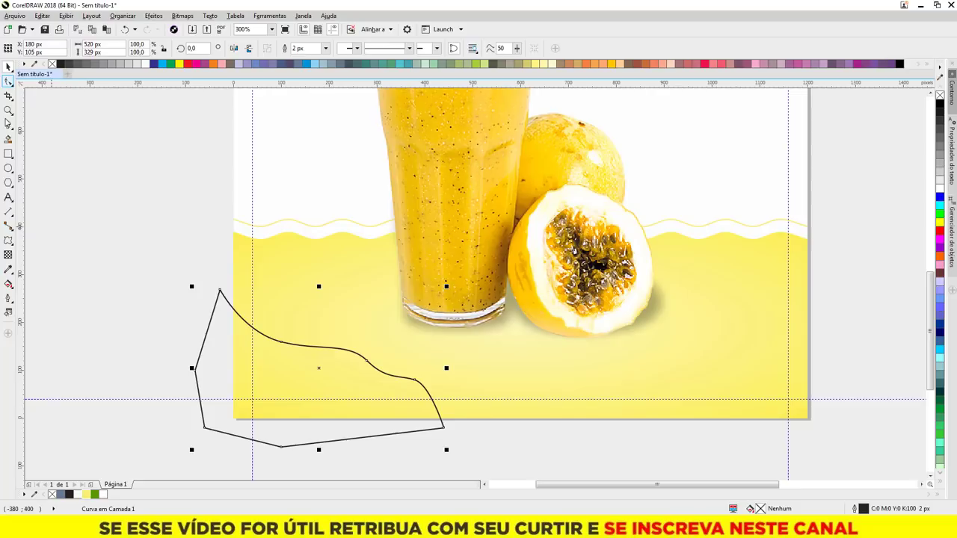
Smart-fill the lower-left corner of the page inside the wavy outline.
{"action": "left_click", "coordinate": [8, 140]}
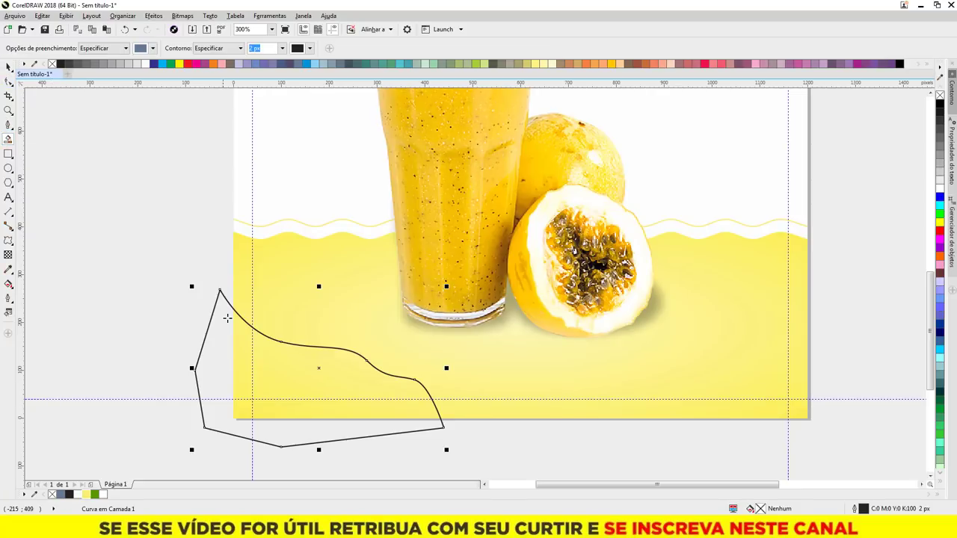
{"action": "left_click", "coordinate": [280, 375]}
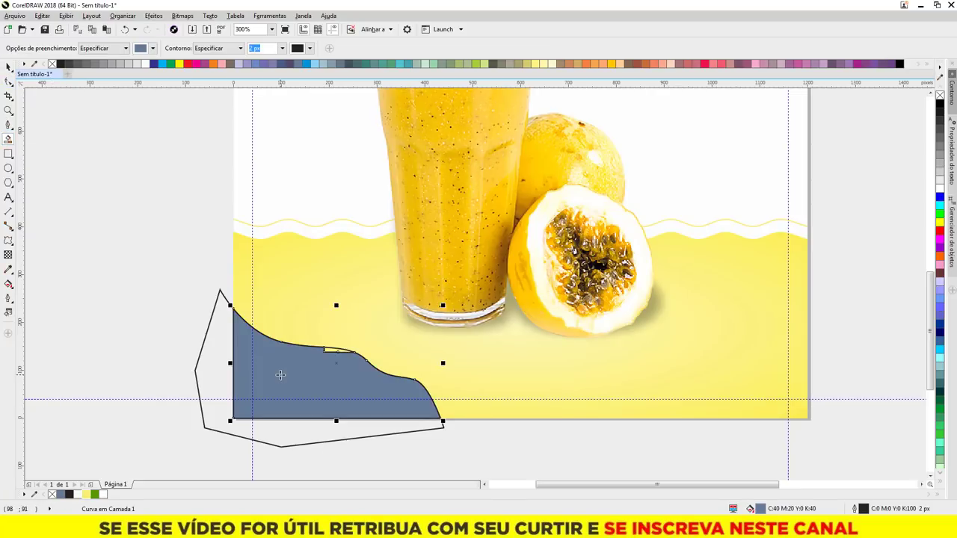
{"action": "scroll", "coordinate": [334, 358], "scroll_direction": "up", "scroll_amount": 2}
{"action": "scroll", "coordinate": [336, 356], "scroll_direction": "up", "scroll_amount": 1}
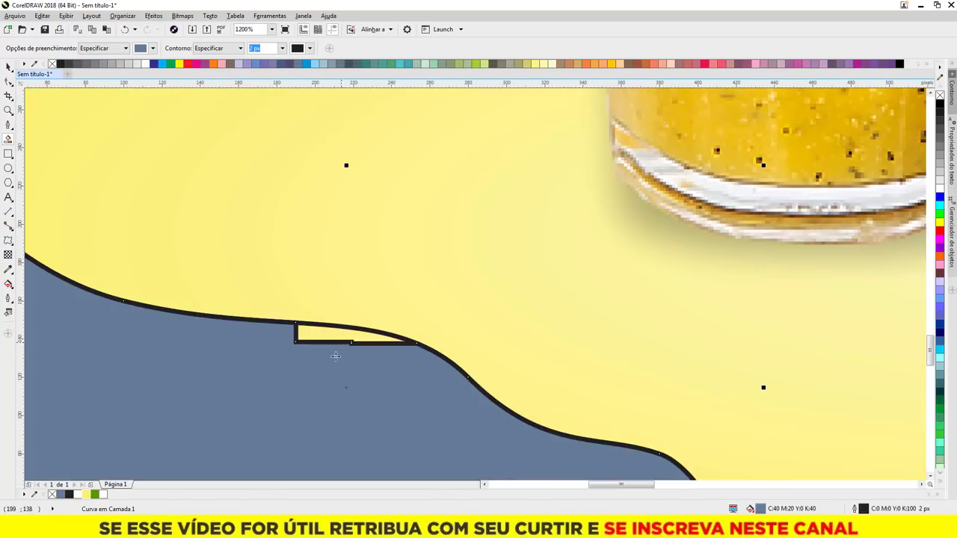
{"action": "key", "text": "ctrl+z"}
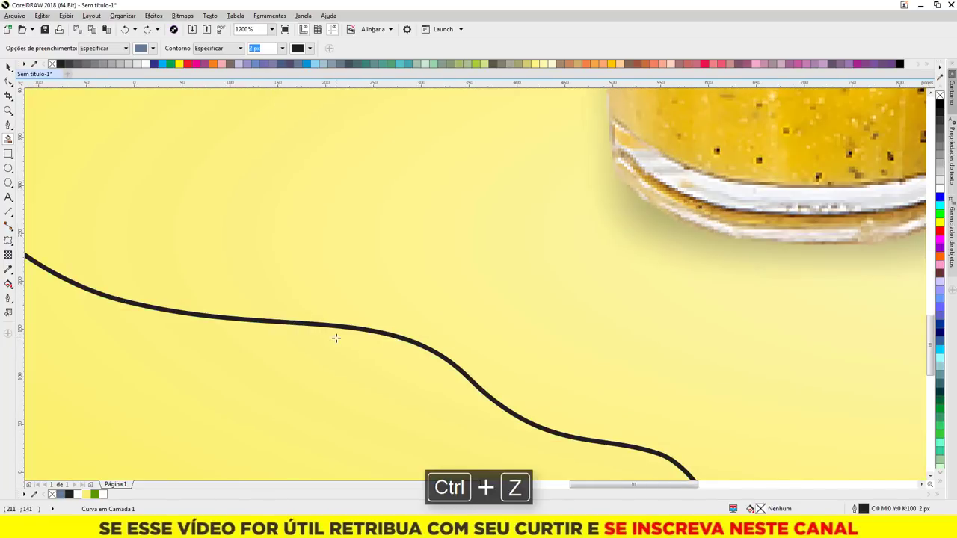
{"action": "scroll", "coordinate": [336, 337], "scroll_direction": "down", "scroll_amount": 3}
{"action": "key", "text": "space"}
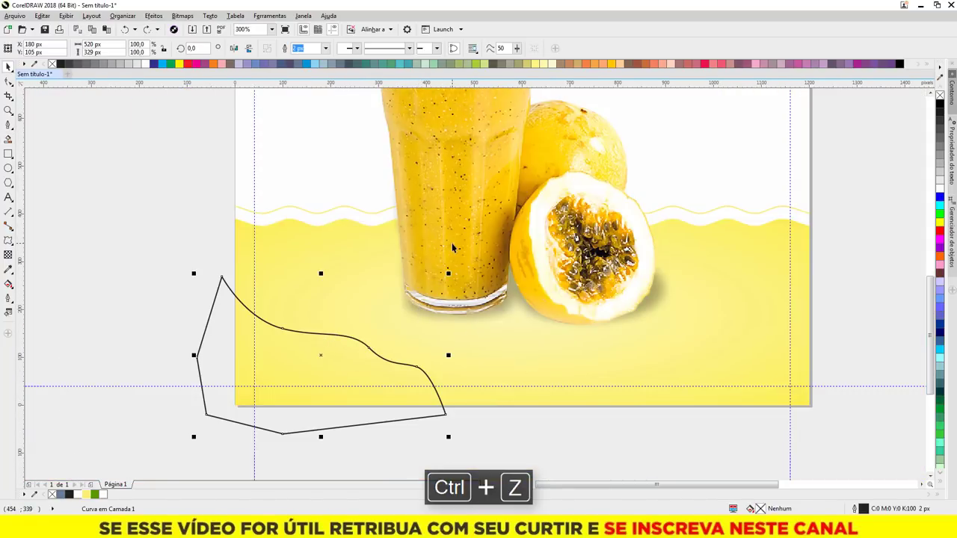
{"action": "mouse_move", "coordinate": [459, 232]}
{"action": "left_mouse_down"}
{"action": "mouse_move", "coordinate": [458, 251]}
{"action": "mouse_move", "coordinate": [458, 226]}
{"action": "left_mouse_up"}
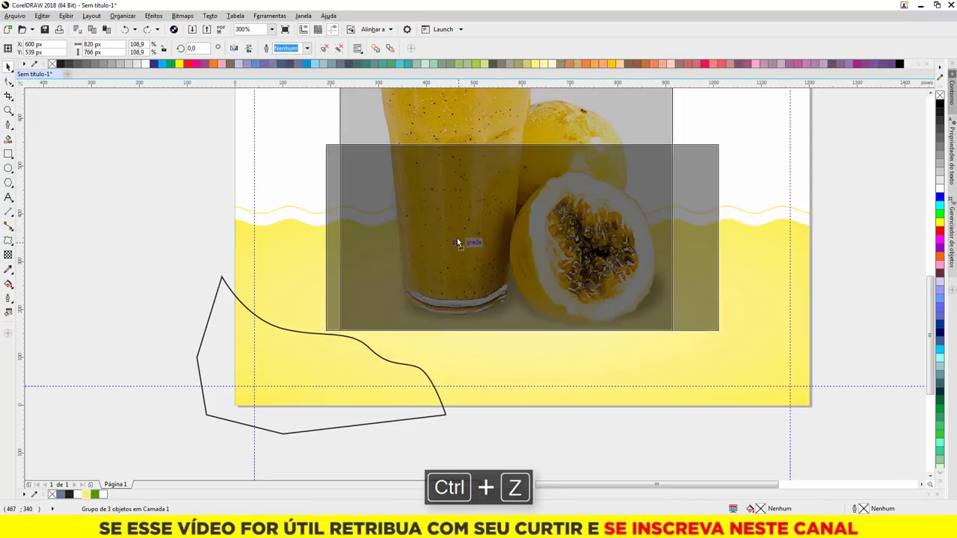
{"action": "left_click", "coordinate": [8, 139]}
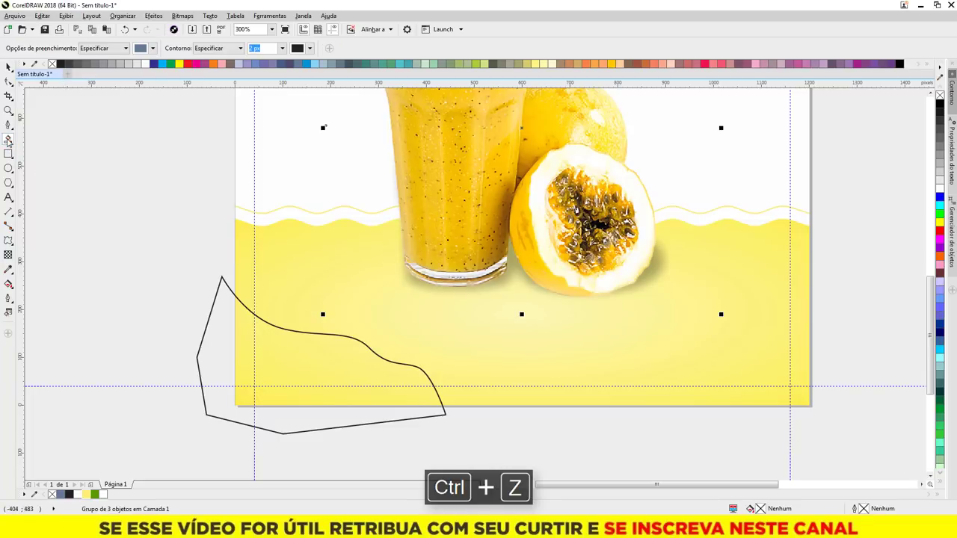
{"action": "left_click", "coordinate": [313, 372]}
{"action": "key", "text": "space"}
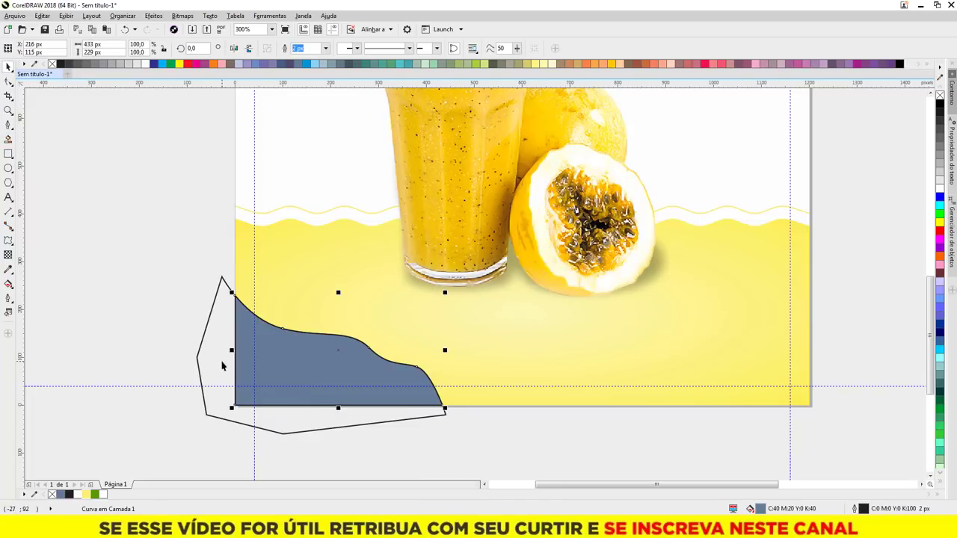
Delete the leftover black outline curve and move the glass group slightly down.
{"action": "left_click_drag", "start_coordinate": [226, 368], "coordinate": [188, 397]}
{"action": "key", "text": "Delete"}
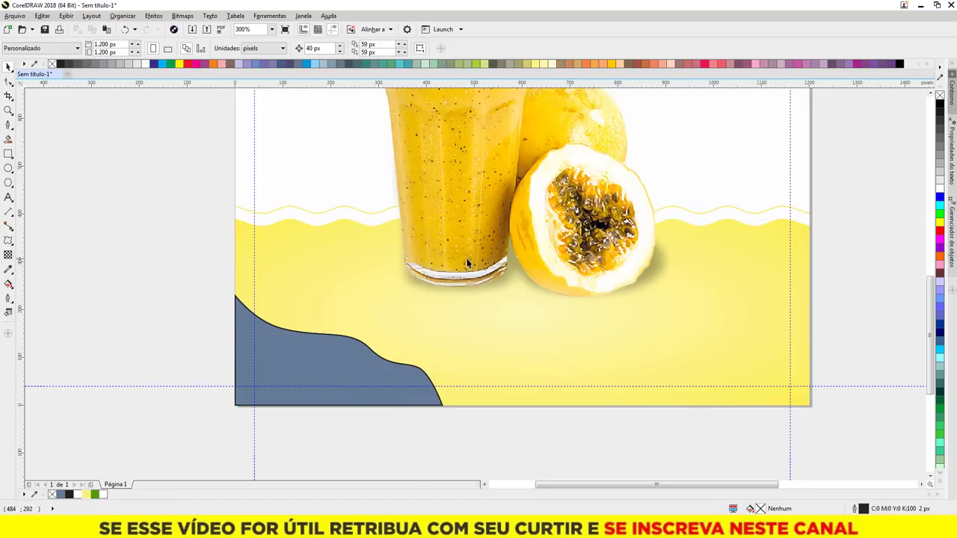
{"action": "left_click", "coordinate": [469, 267]}
{"action": "left_click_drag", "start_coordinate": [470, 267], "coordinate": [471, 287]}
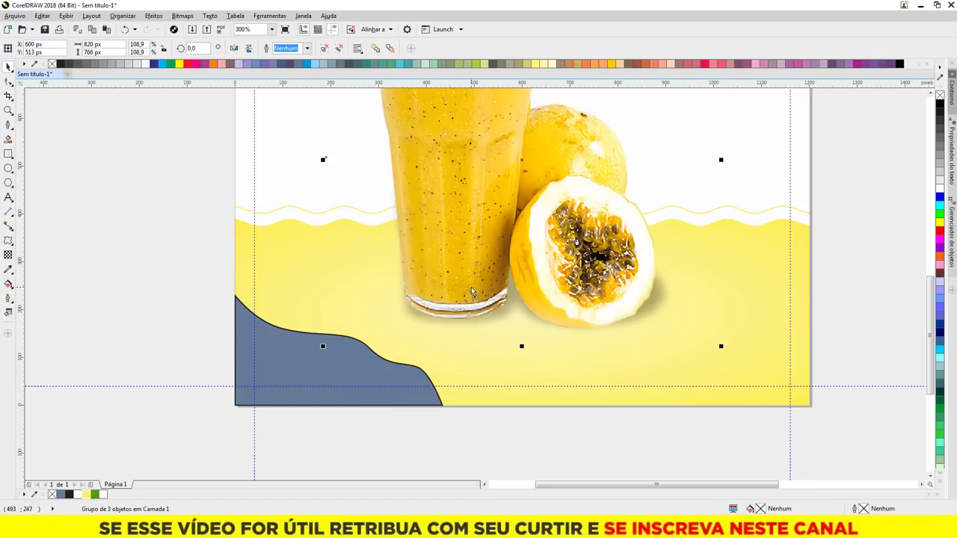
Give the blue-grey wave shape a white fill and no outline.
{"action": "left_click", "coordinate": [243, 352]}
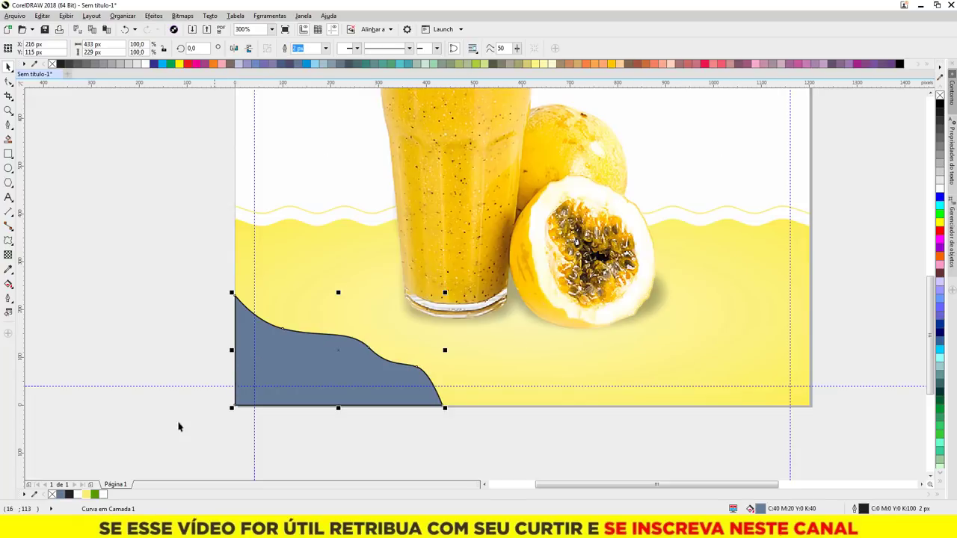
{"action": "left_click", "coordinate": [78, 494]}
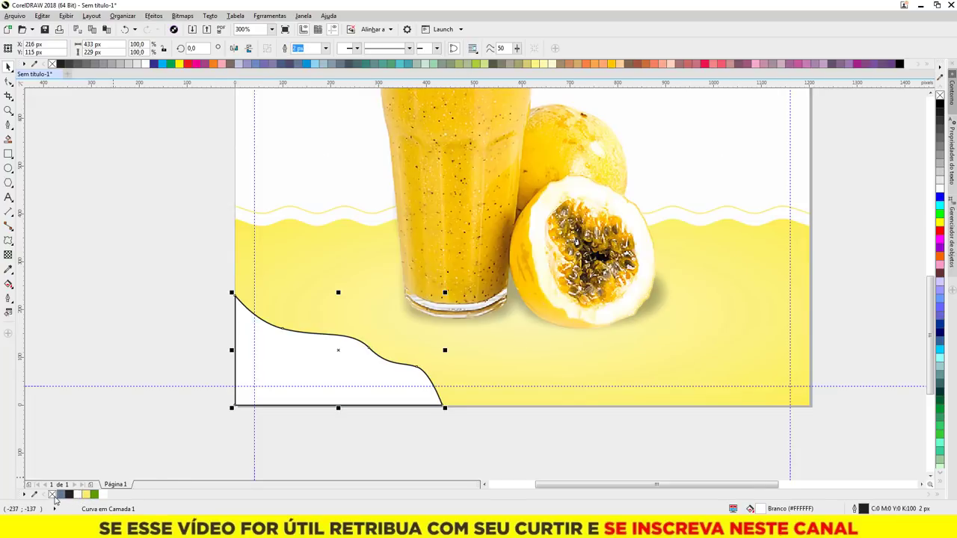
{"action": "right_click", "coordinate": [52, 495]}
{"action": "left_click", "coordinate": [148, 293]}
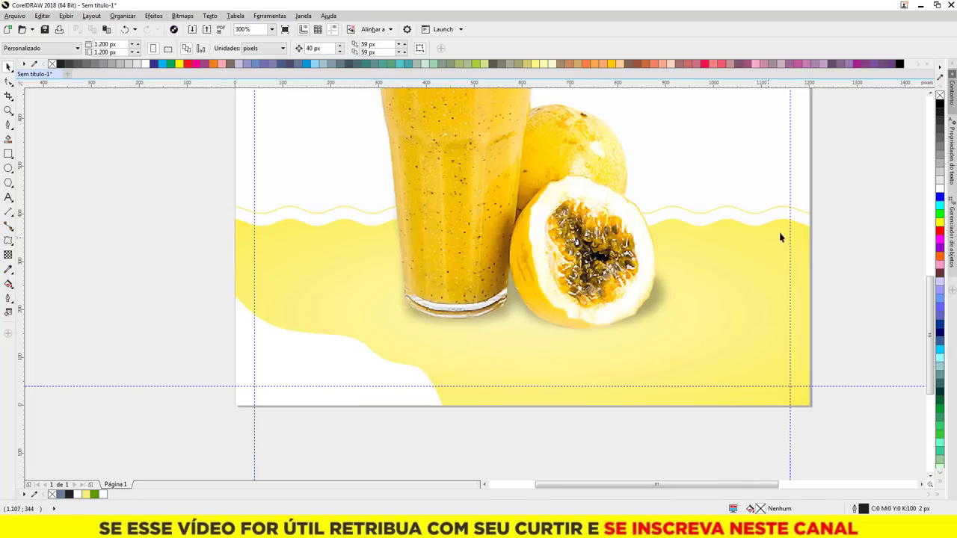
Copy the wave down to the bottom guide and intersect both shapes into a wavy strip.
{"action": "left_click", "coordinate": [803, 230]}
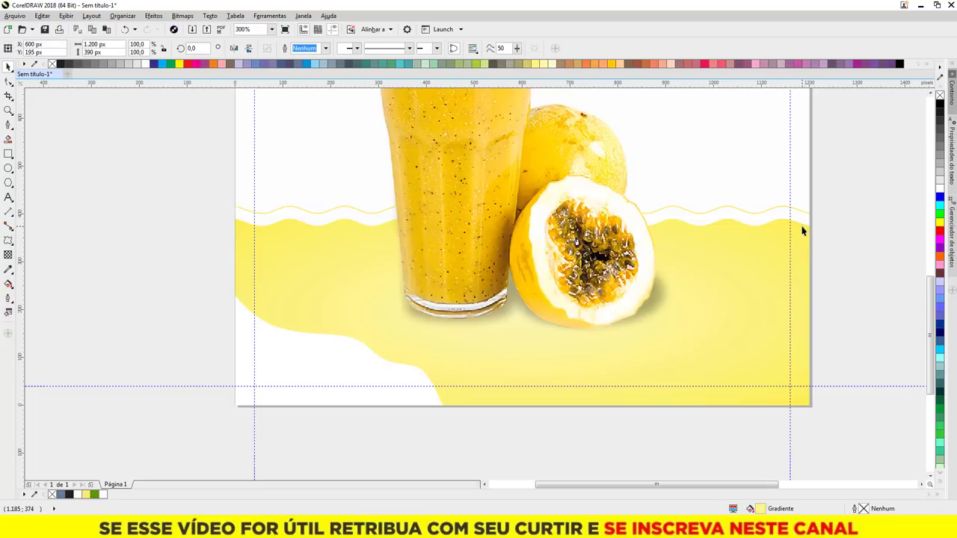
{"action": "left_click_drag", "start_coordinate": [802, 230], "coordinate": [793, 393]}
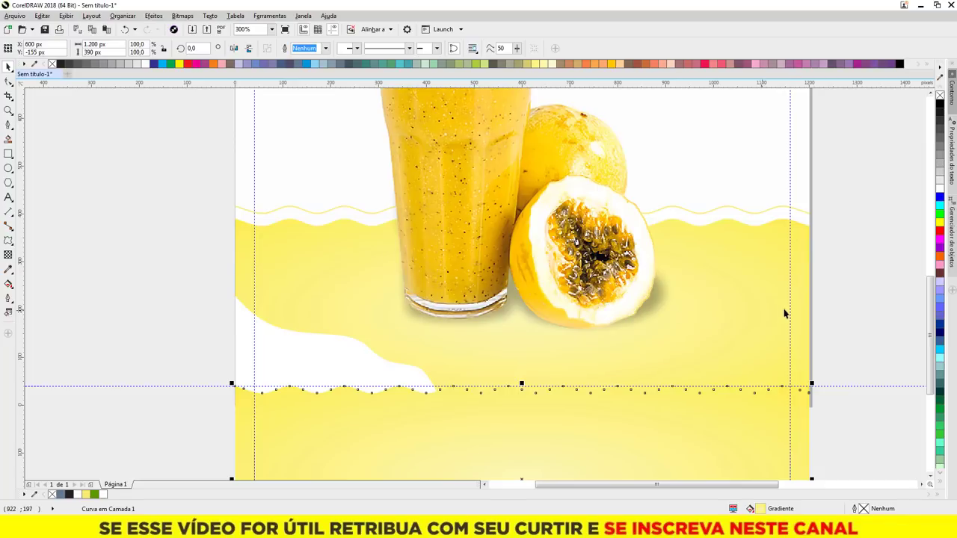
{"action": "left_click", "coordinate": [799, 268], "text": "shift"}
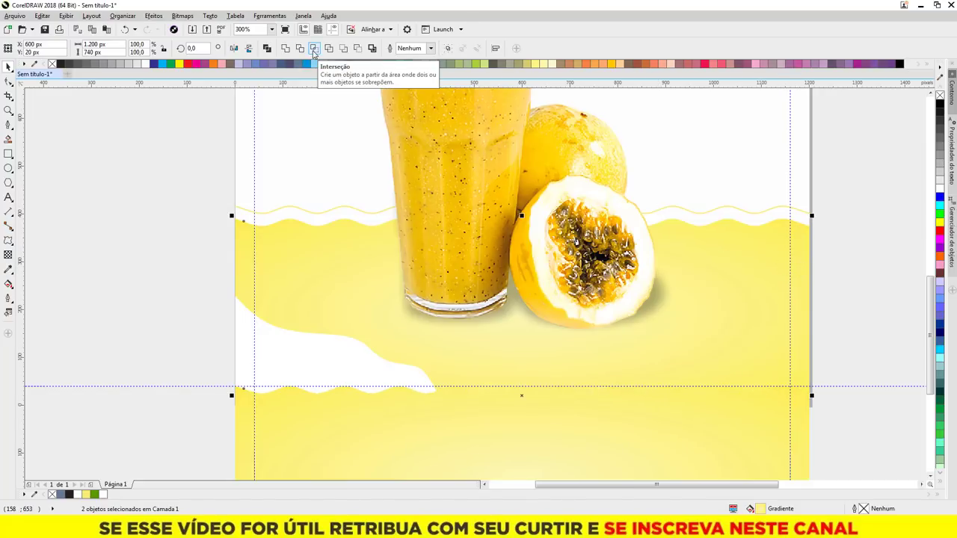
{"action": "left_click", "coordinate": [314, 51]}
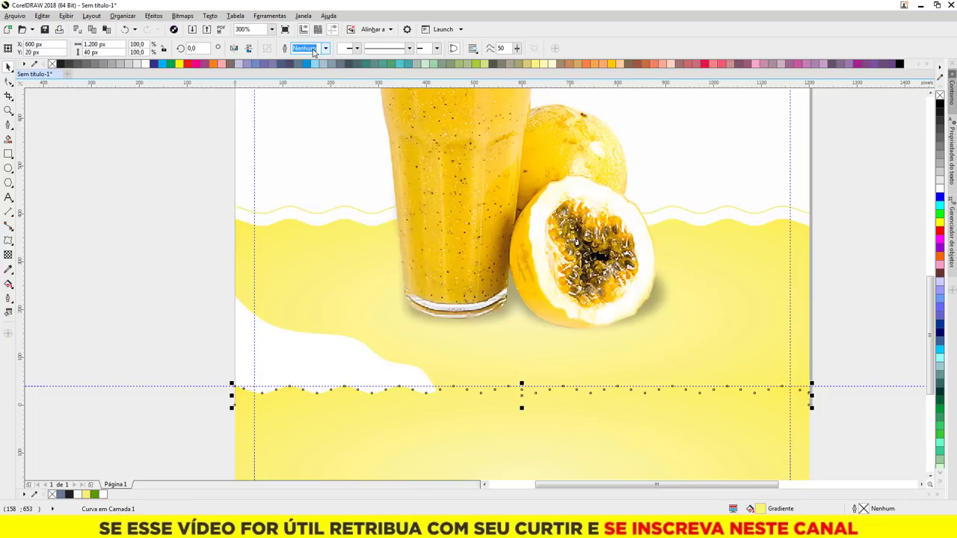
Try repositioning the wave strip below the page edge, then undo those moves.
{"action": "scroll", "coordinate": [678, 265], "scroll_direction": "down", "scroll_amount": 1}
{"action": "left_click_drag", "start_coordinate": [667, 378], "coordinate": [382, 391]}
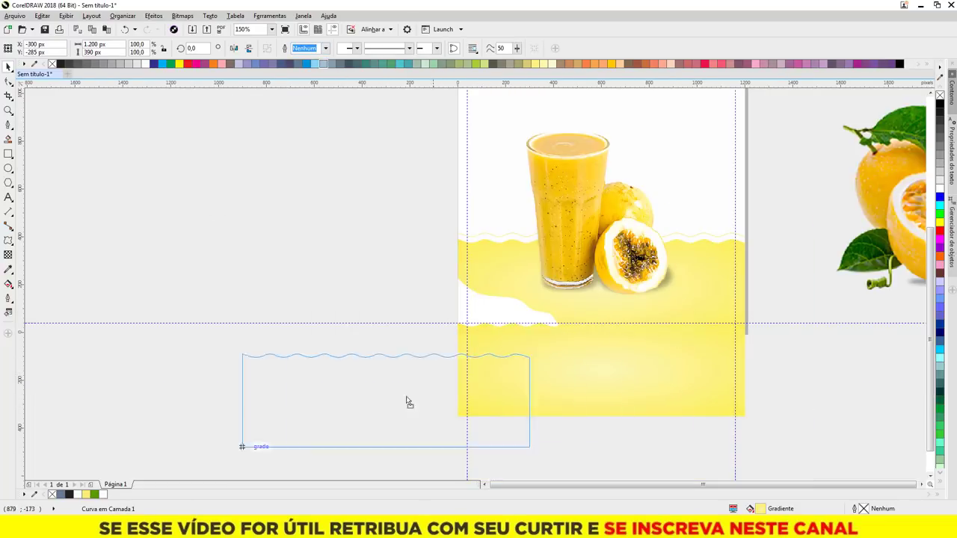
{"action": "left_click", "coordinate": [593, 391]}
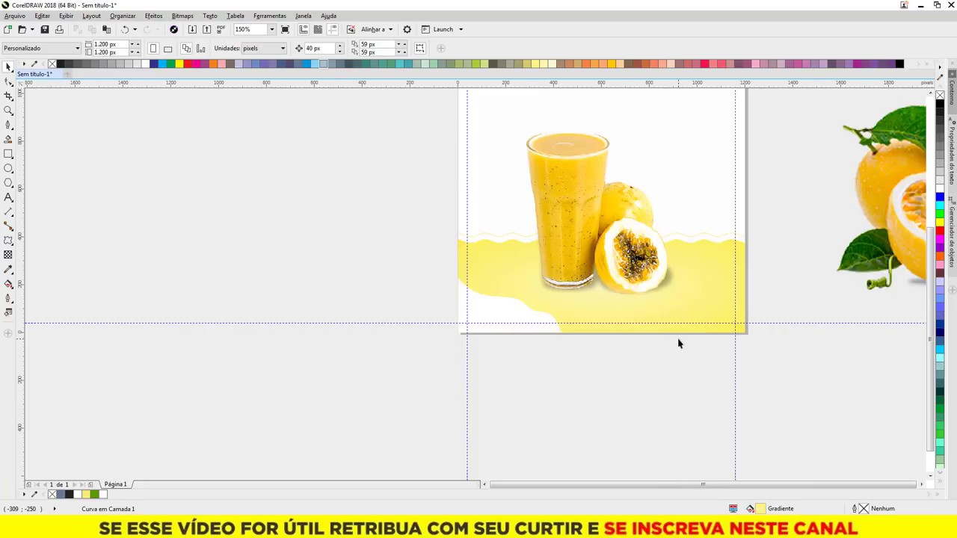
{"action": "scroll", "coordinate": [679, 342], "scroll_direction": "up", "scroll_amount": 1}
{"action": "mouse_move", "coordinate": [662, 326]}
{"action": "left_mouse_down"}
{"action": "mouse_move", "coordinate": [646, 337]}
{"action": "mouse_move", "coordinate": [646, 356]}
{"action": "left_mouse_up"}
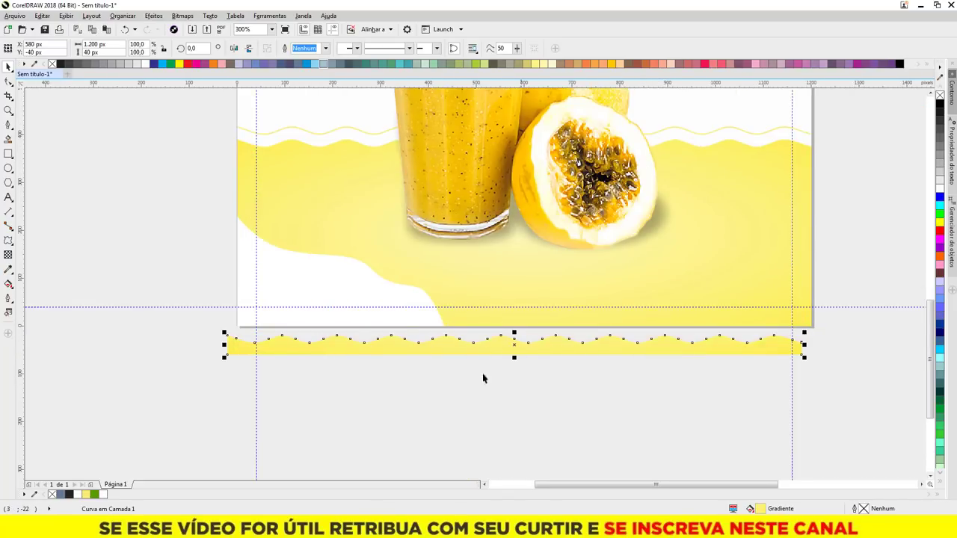
{"action": "key", "text": "ctrl+z"}
{"action": "key", "text": "ctrl+z"}
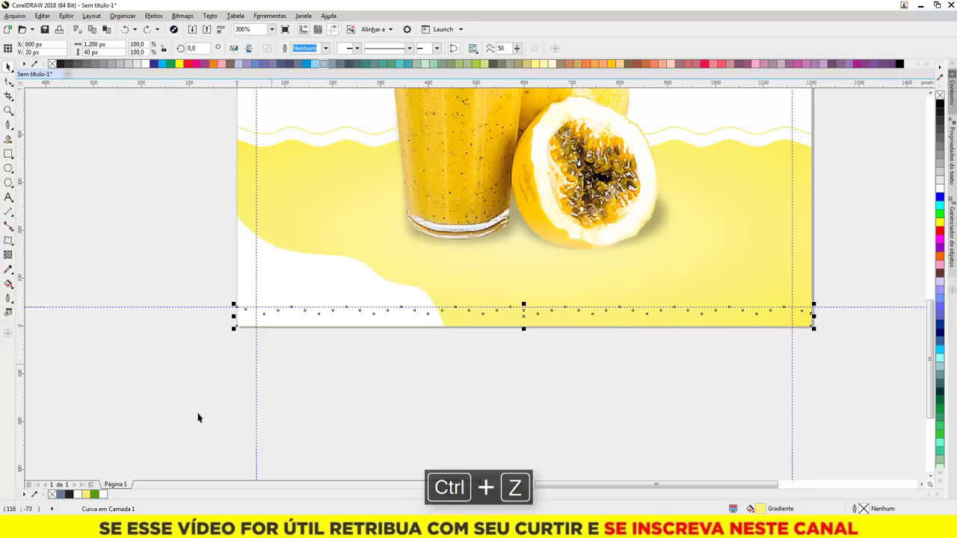
{"action": "key", "text": "ctrl+z"}
{"action": "left_click", "coordinate": [147, 432]}
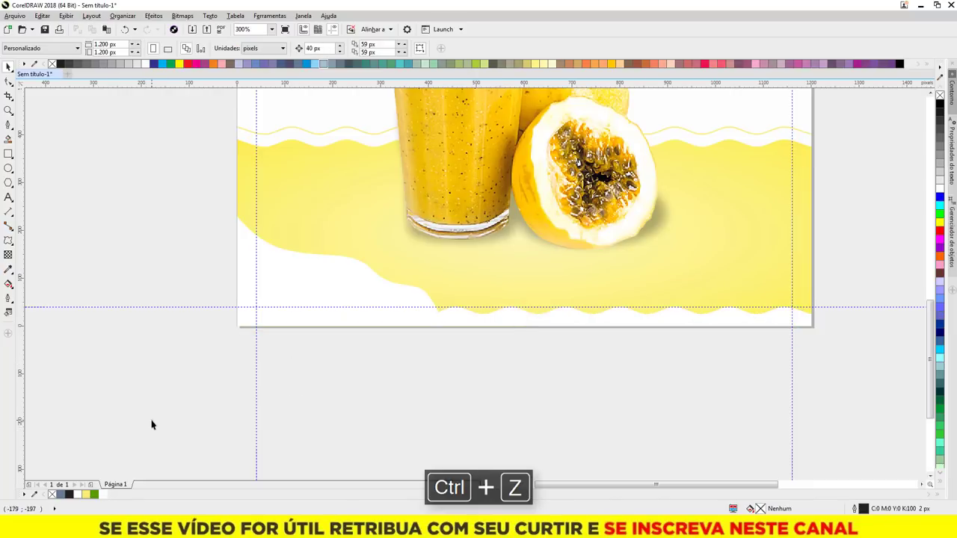
Type the #ReiDoSuco text near the page's bottom-left corner.
{"action": "key", "text": "F4"}
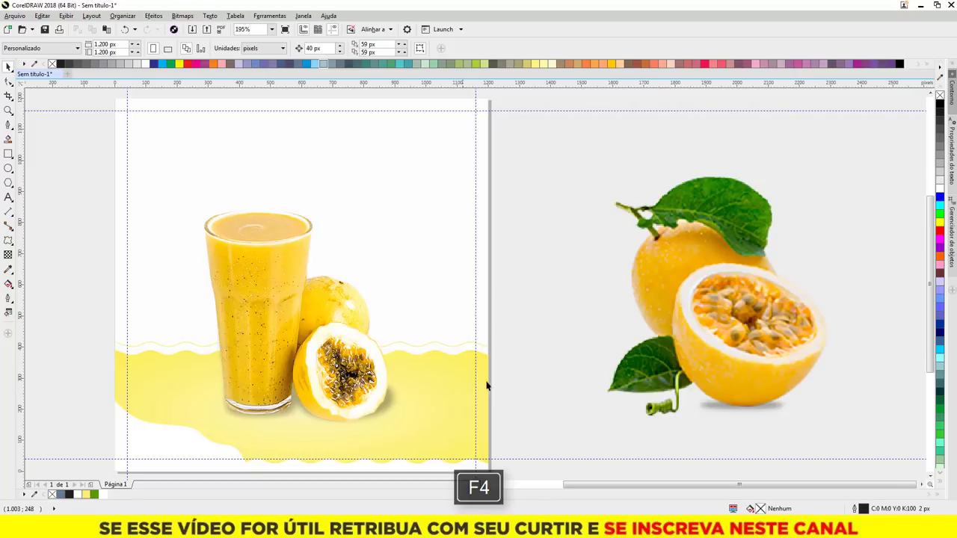
{"action": "scroll", "coordinate": [516, 332], "scroll_direction": "down", "scroll_amount": 2}
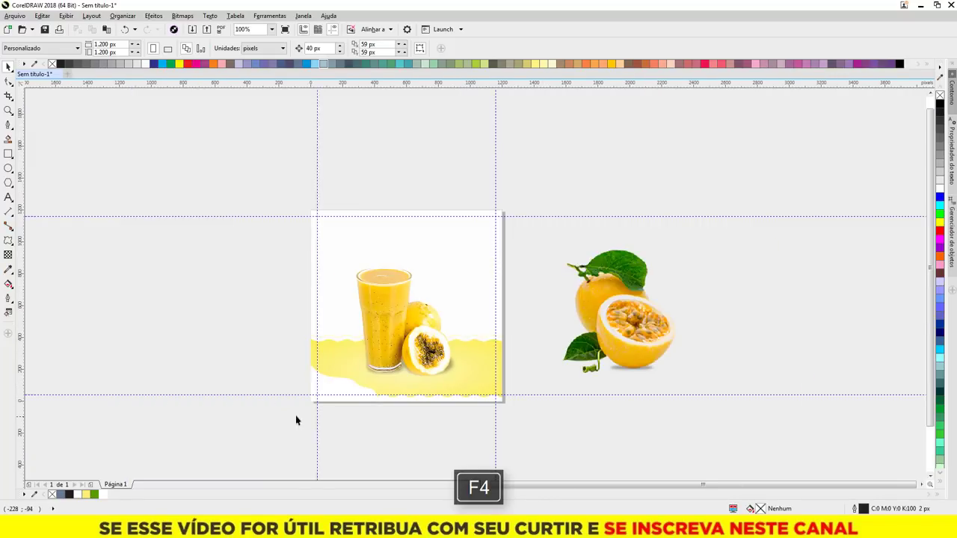
{"action": "scroll", "coordinate": [309, 399], "scroll_direction": "up", "scroll_amount": 2}
{"action": "scroll", "coordinate": [333, 397], "scroll_direction": "up", "scroll_amount": 2}
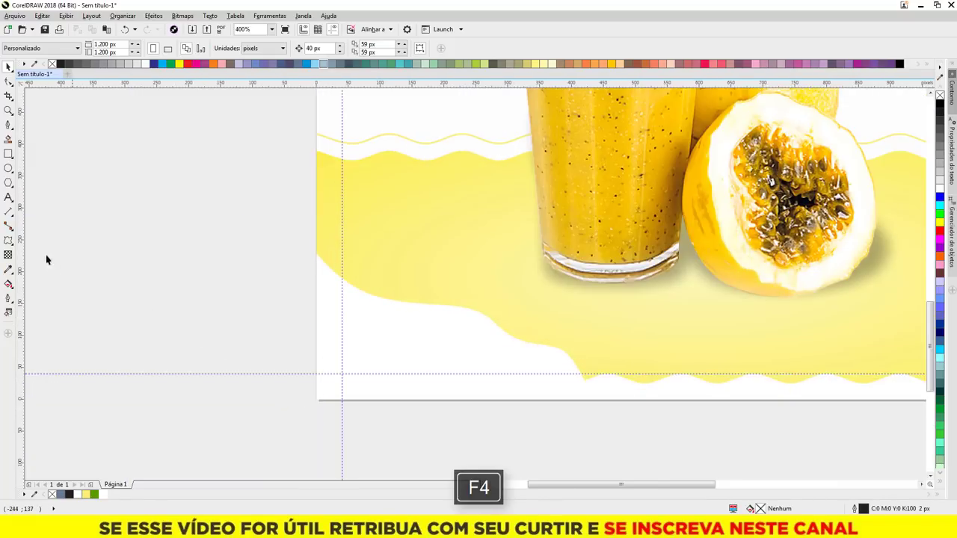
{"action": "left_click", "coordinate": [8, 197]}
{"action": "left_click", "coordinate": [95, 255]}
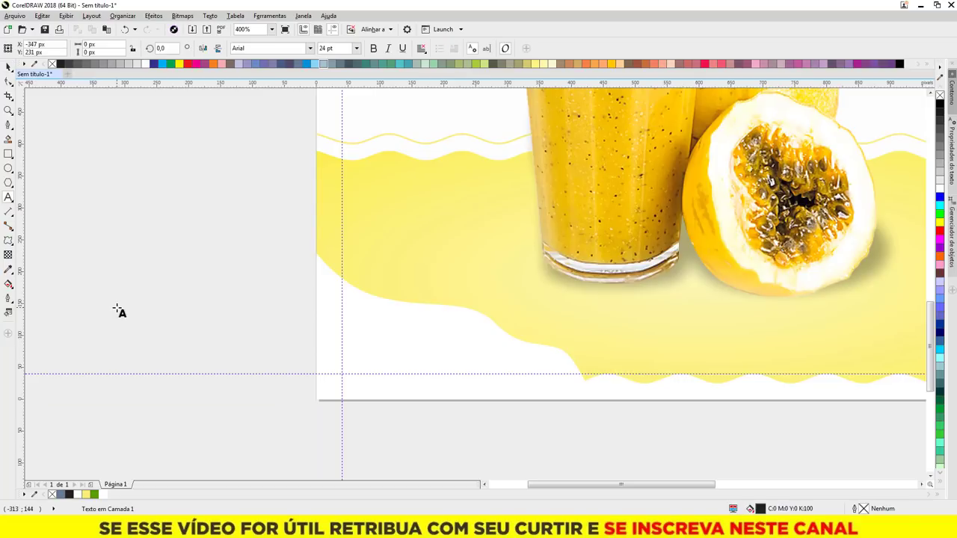
{"action": "type", "text": "#ReiDoSuco"}
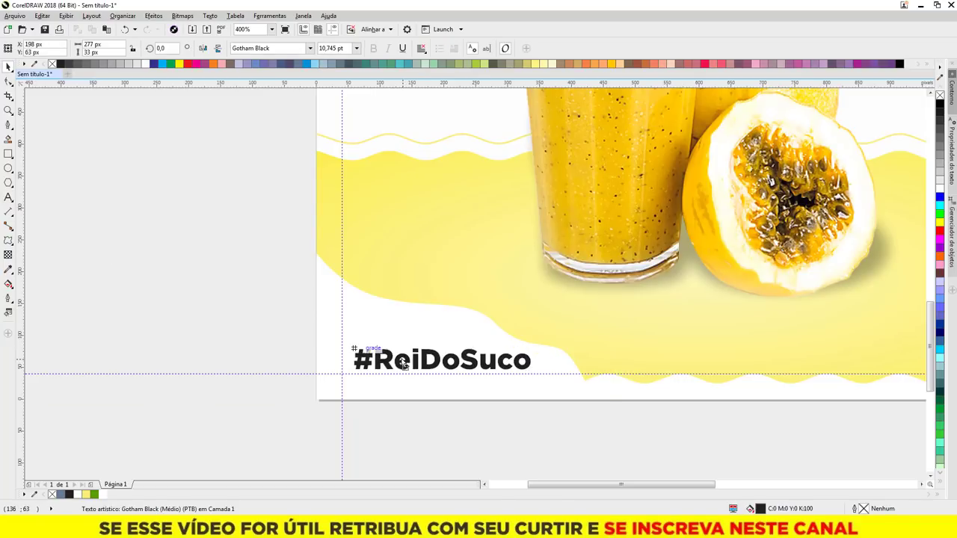
Colour #ReiDoSuco green and move it slightly up above the white waves.
{"action": "left_click", "coordinate": [397, 365]}
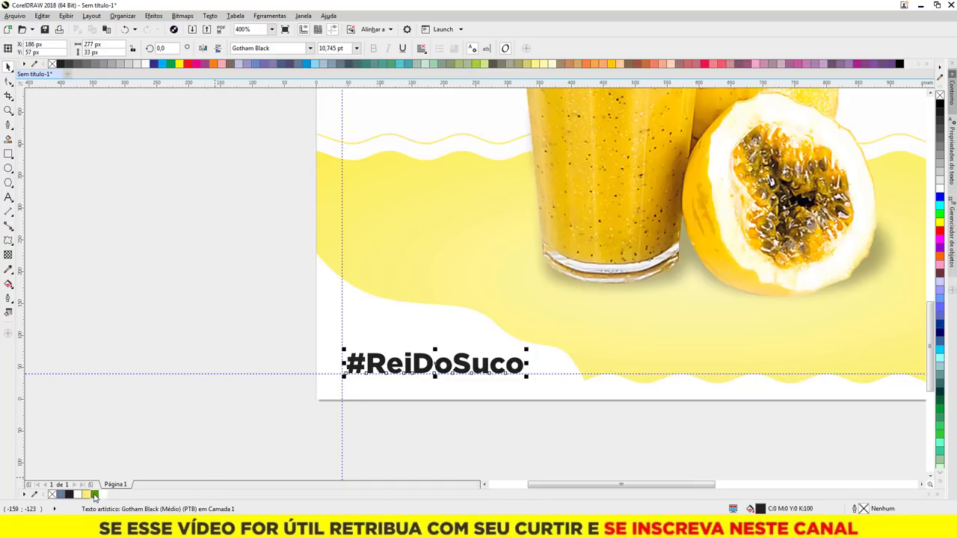
{"action": "left_click", "coordinate": [94, 495]}
{"action": "left_click", "coordinate": [172, 314]}
{"action": "key", "text": "shift+F4"}
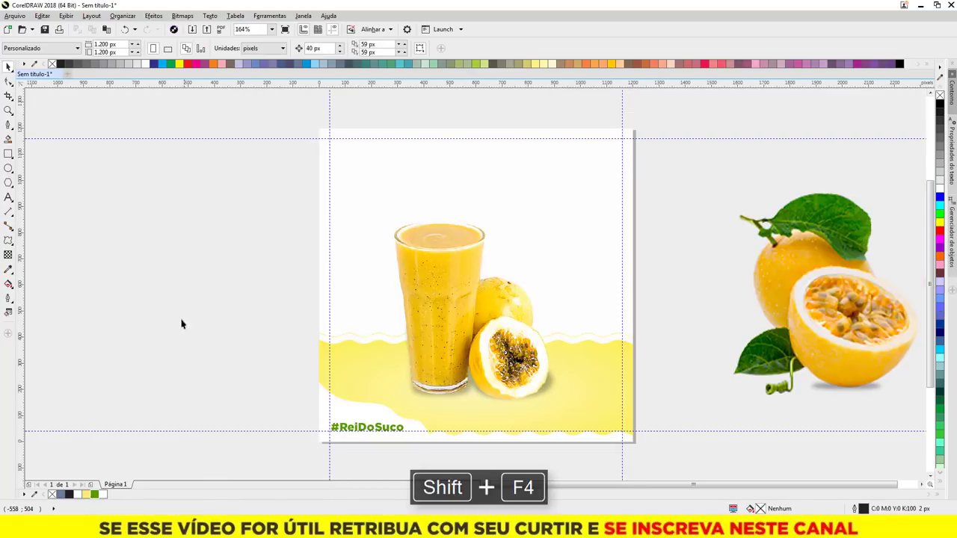
{"action": "scroll", "coordinate": [358, 443], "scroll_direction": "up", "scroll_amount": 2}
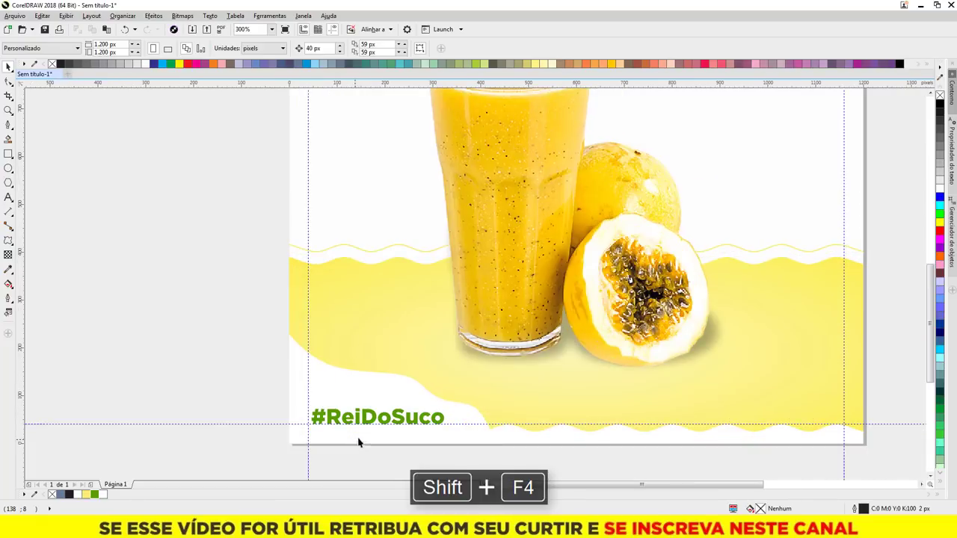
{"action": "scroll", "coordinate": [375, 424], "scroll_direction": "up", "scroll_amount": 2}
{"action": "left_click_drag", "start_coordinate": [376, 417], "coordinate": [376, 401]}
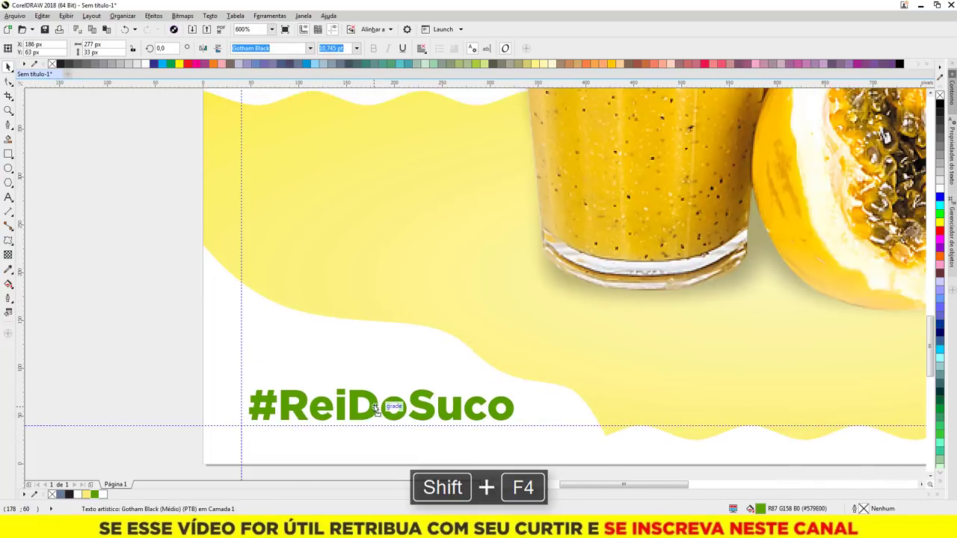
{"action": "key", "text": "shift+F4"}
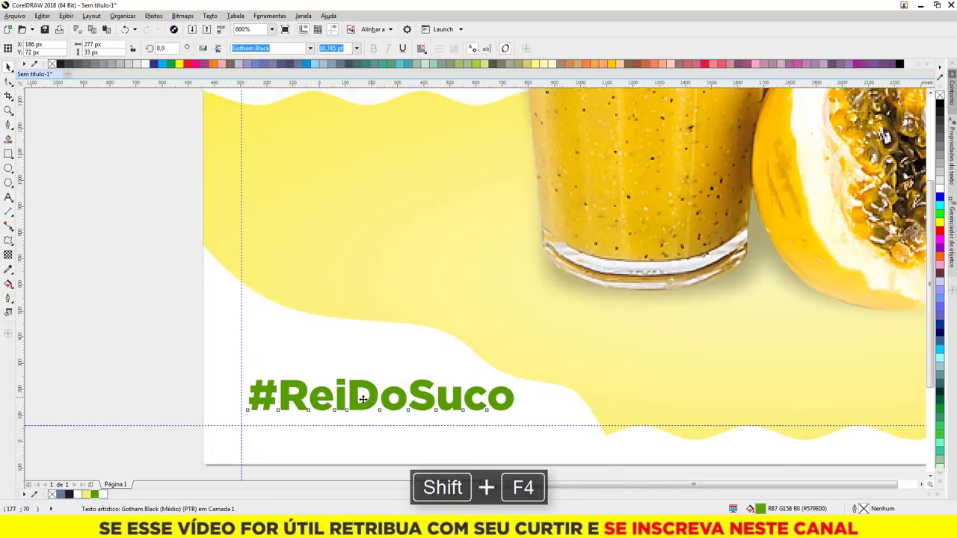
{"action": "left_click", "coordinate": [215, 357]}
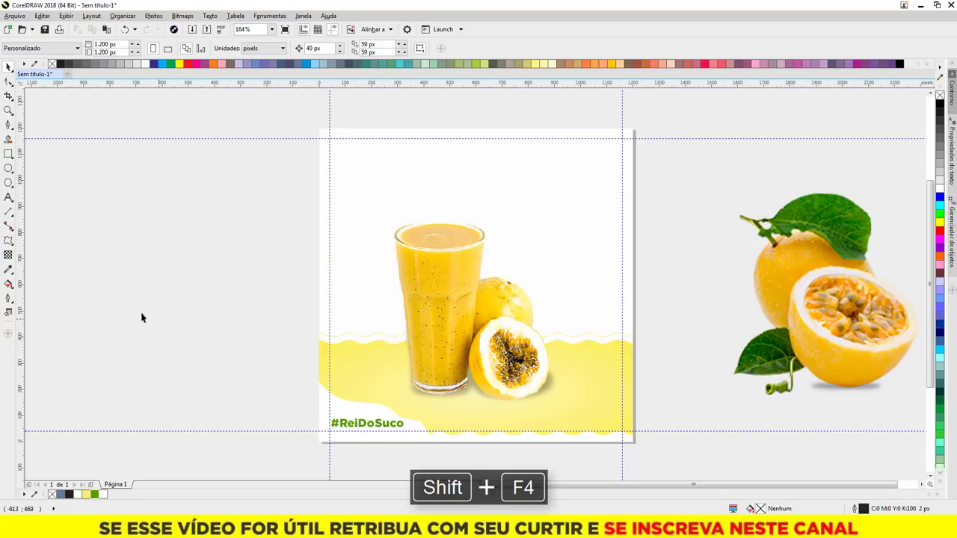
Paste the headline 'O melhor suco de maracujá da região' and set it in Gotham Black.
{"action": "left_click", "coordinate": [8, 196]}
{"action": "left_click", "coordinate": [151, 260]}
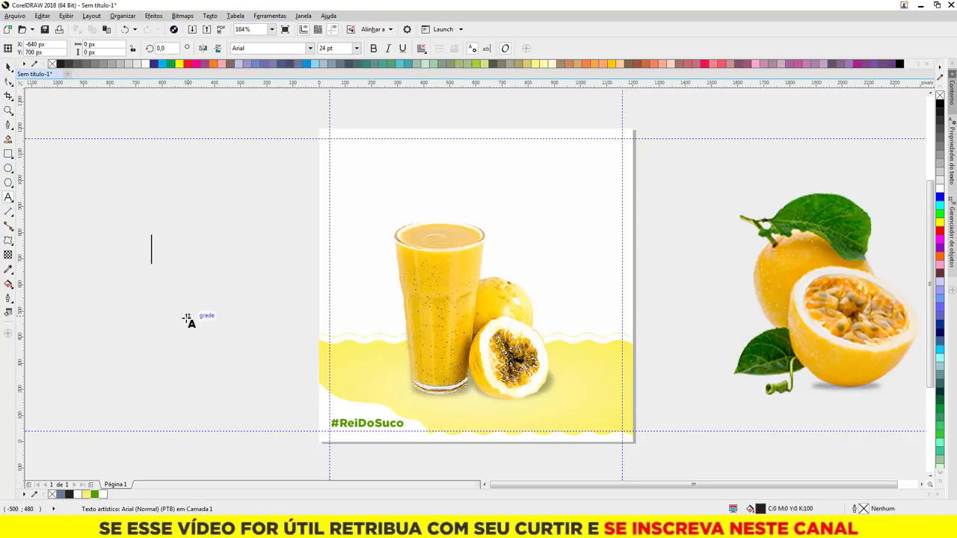
{"action": "type", "text": "O melhor suco de maracujá da região"}
{"action": "left_click", "coordinate": [7, 67]}
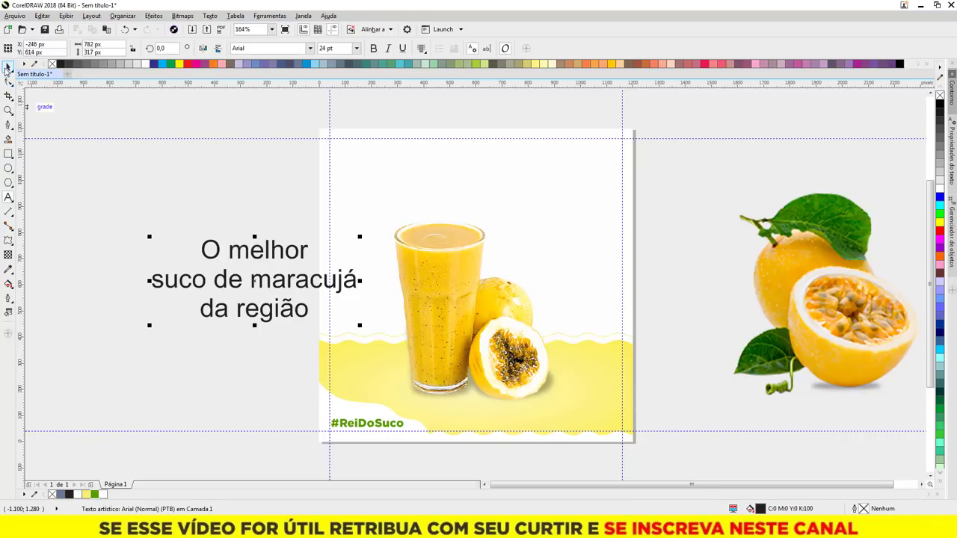
{"action": "left_click", "coordinate": [310, 48]}
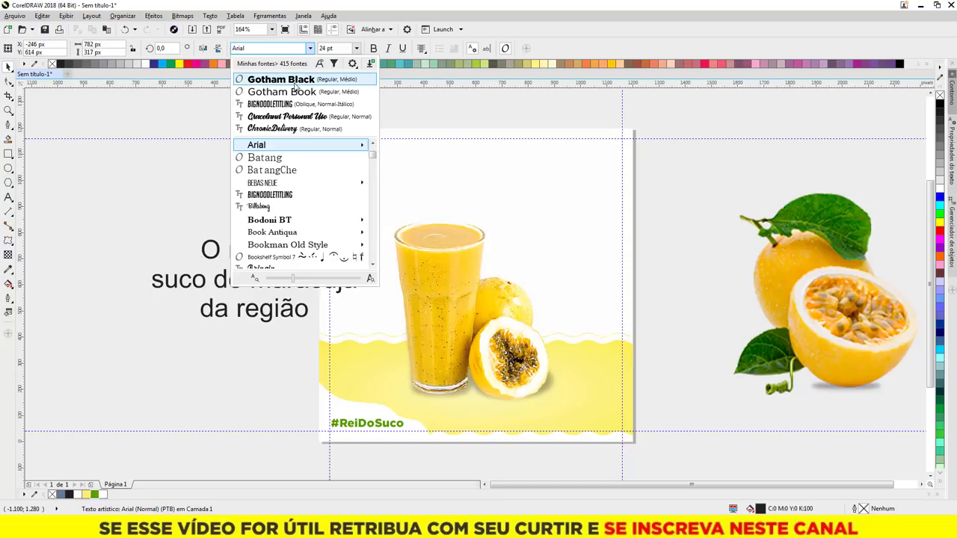
{"action": "left_click", "coordinate": [295, 80]}
Shrink the headline, make it green, and place it above the juice glass.
{"action": "left_click_drag", "start_coordinate": [367, 236], "coordinate": [292, 237]}
{"action": "left_click_drag", "start_coordinate": [188, 318], "coordinate": [446, 312]}
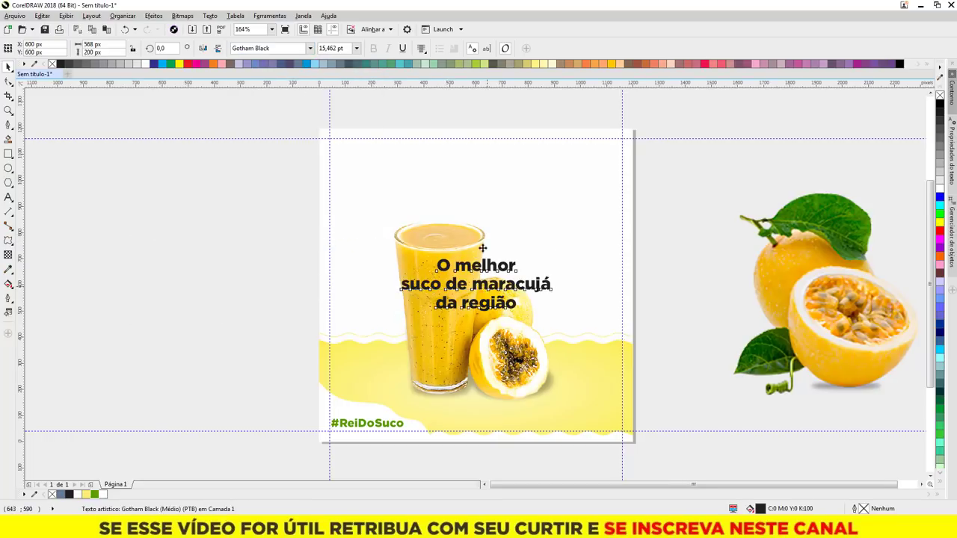
{"action": "left_click_drag", "start_coordinate": [483, 247], "coordinate": [481, 204]}
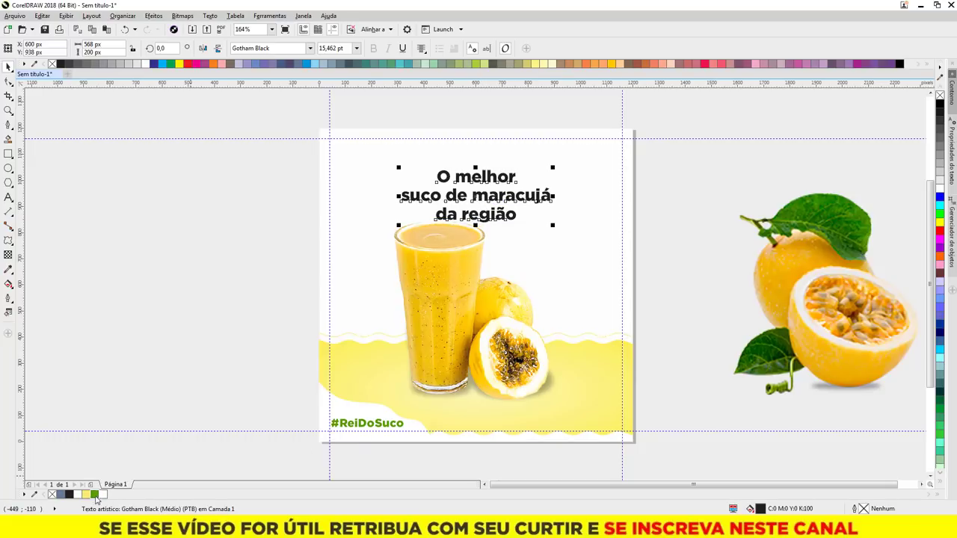
{"action": "left_click", "coordinate": [95, 495]}
{"action": "left_click", "coordinate": [177, 332]}
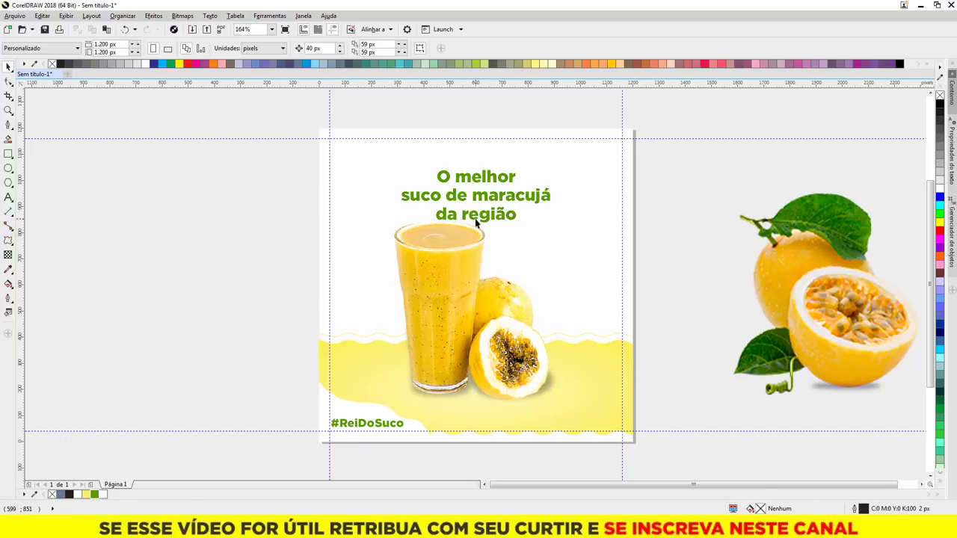
{"action": "double_click", "coordinate": [476, 220]}
{"action": "left_click_drag", "start_coordinate": [476, 224], "coordinate": [474, 222]}
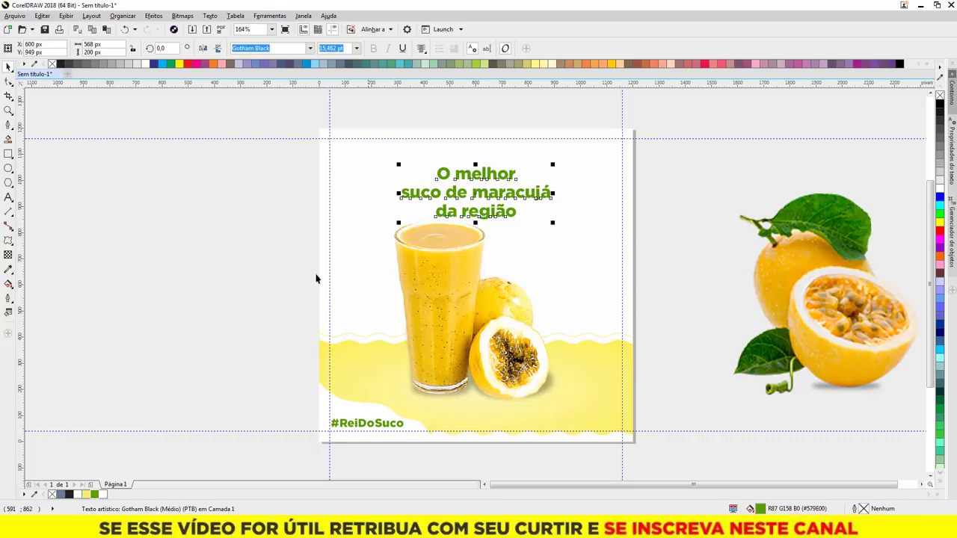
Nudge the headline up and move the passion-fruit photo to the page's left side.
{"action": "left_click", "coordinate": [262, 273]}
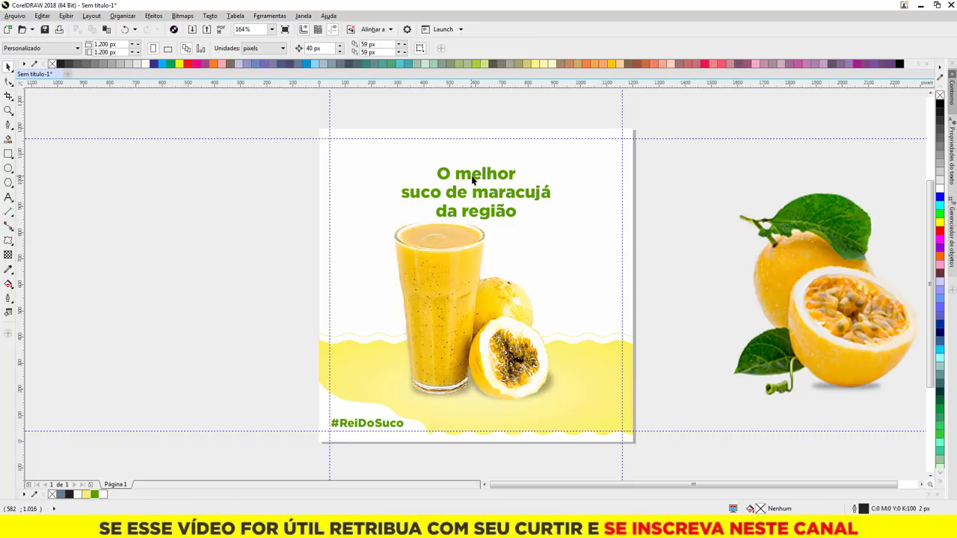
{"action": "left_click_drag", "start_coordinate": [472, 180], "coordinate": [470, 174]}
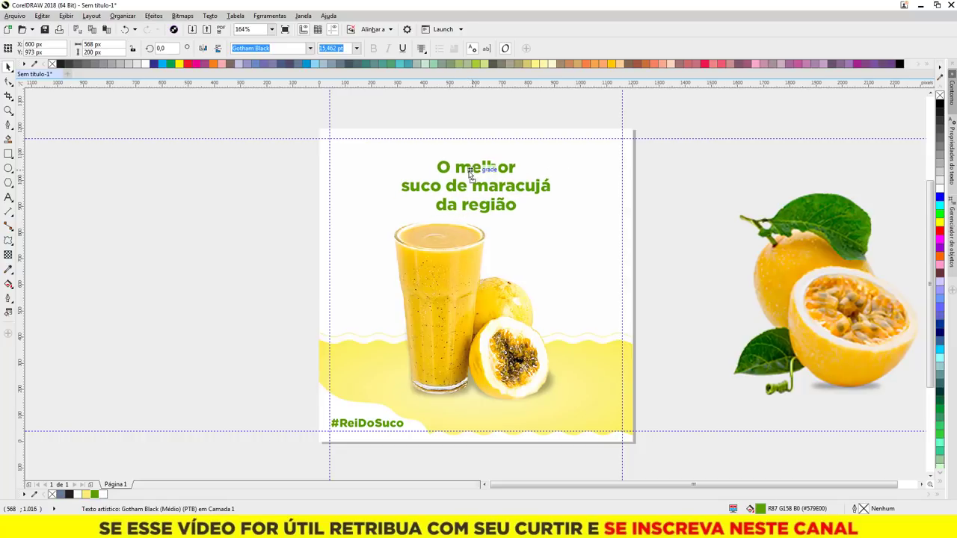
{"action": "left_click", "coordinate": [680, 214]}
{"action": "left_click_drag", "start_coordinate": [812, 263], "coordinate": [240, 244]}
Shrink the passion-fruit photo and apply a motion blur with distance 25.
{"action": "left_click_drag", "start_coordinate": [374, 165], "coordinate": [261, 271]}
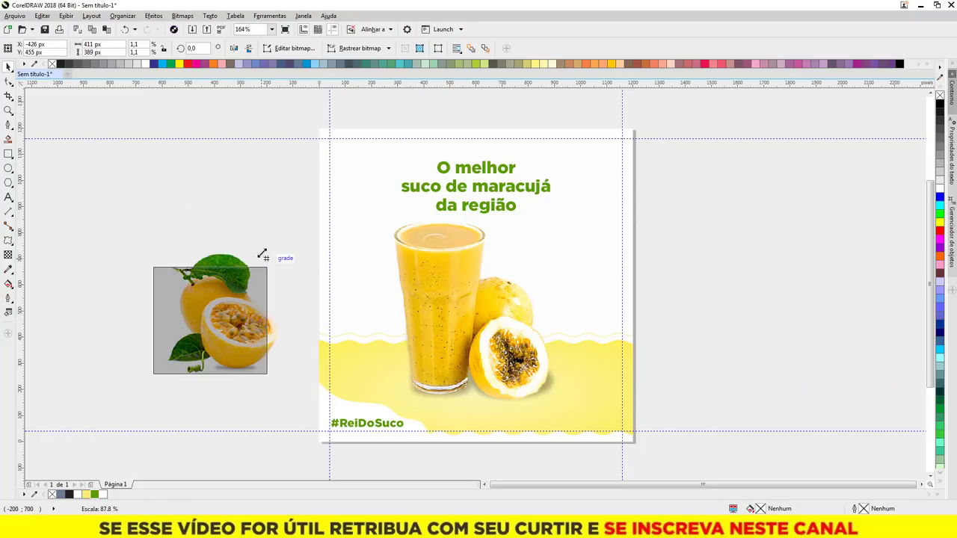
{"action": "left_click_drag", "start_coordinate": [225, 334], "coordinate": [296, 350]}
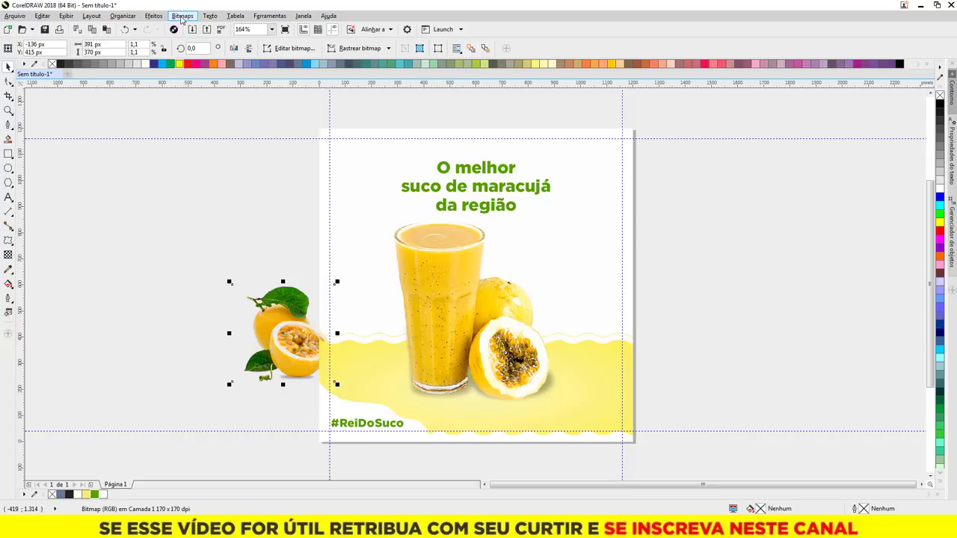
{"action": "left_click", "coordinate": [181, 18]}
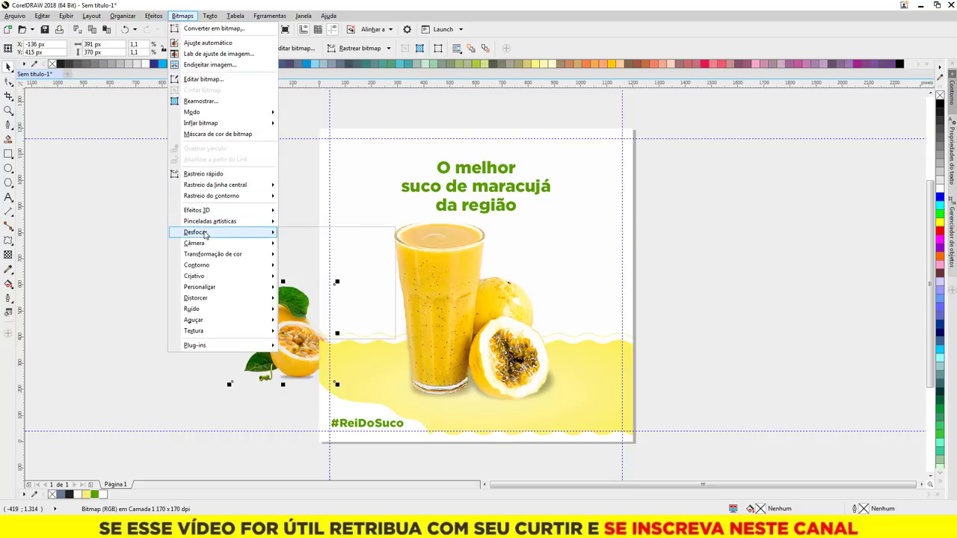
{"action": "mouse_move", "coordinate": [196, 232]}
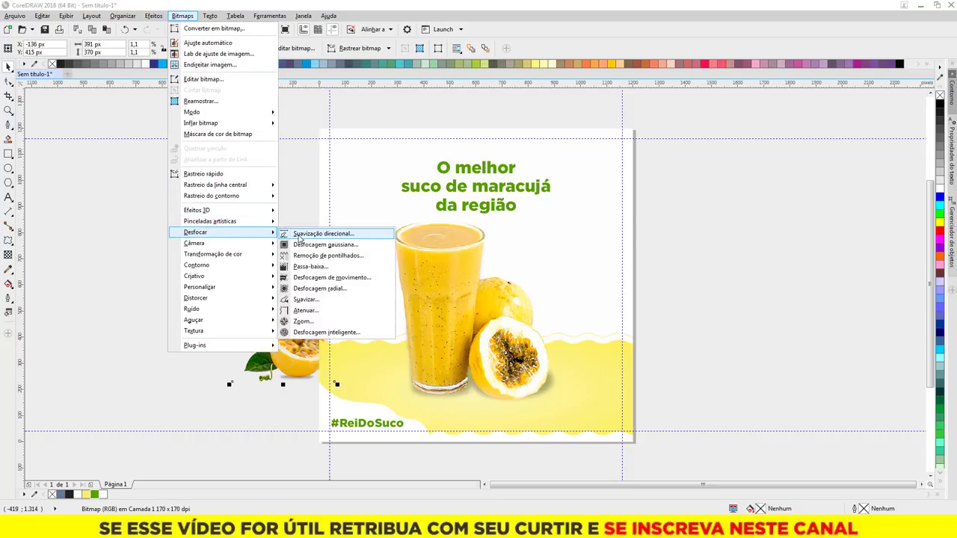
{"action": "left_click", "coordinate": [313, 281]}
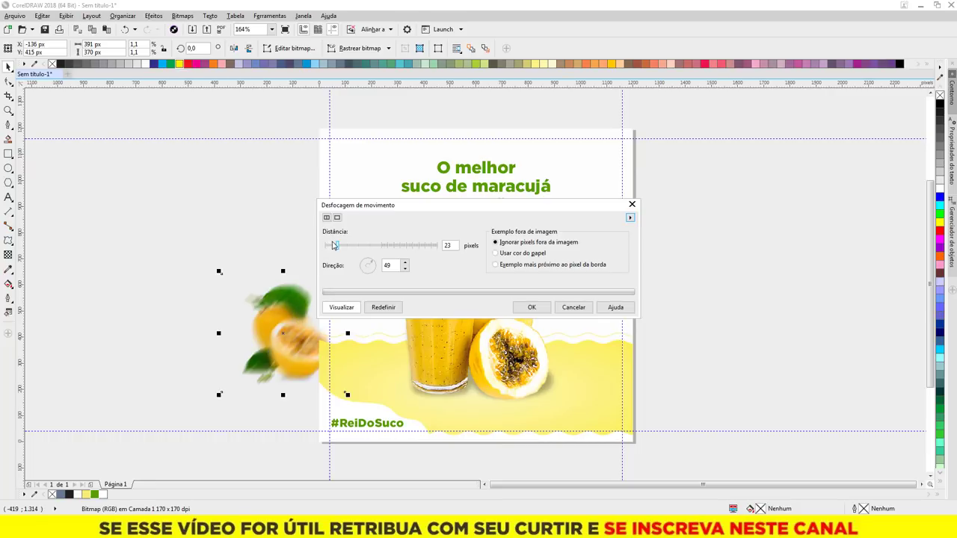
{"action": "left_click_drag", "start_coordinate": [338, 246], "coordinate": [339, 247]}
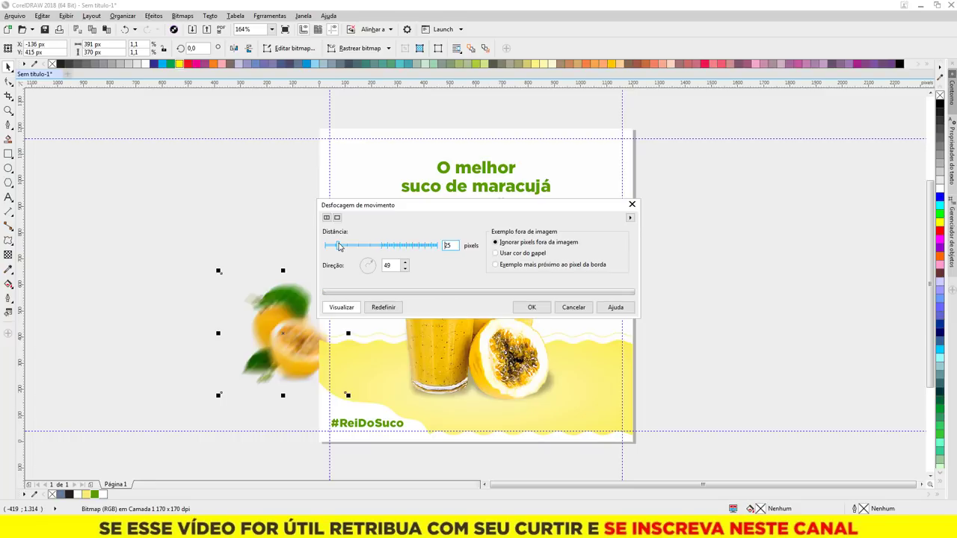
{"action": "left_click", "coordinate": [527, 307]}
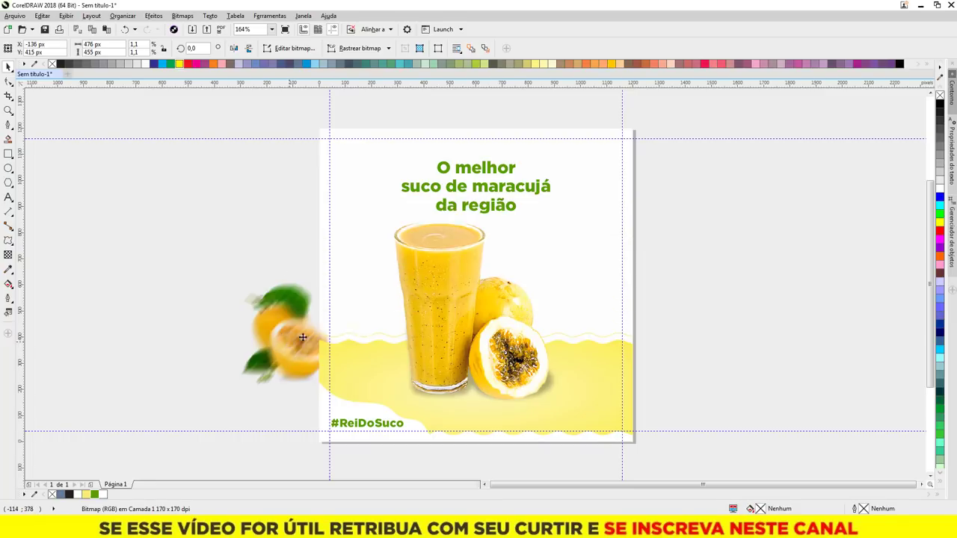
Place a blurred fruit copy right of the page, fit a 370 px fruit at the left edge, and shrink the glass.
{"action": "left_click_drag", "start_coordinate": [302, 338], "coordinate": [740, 236]}
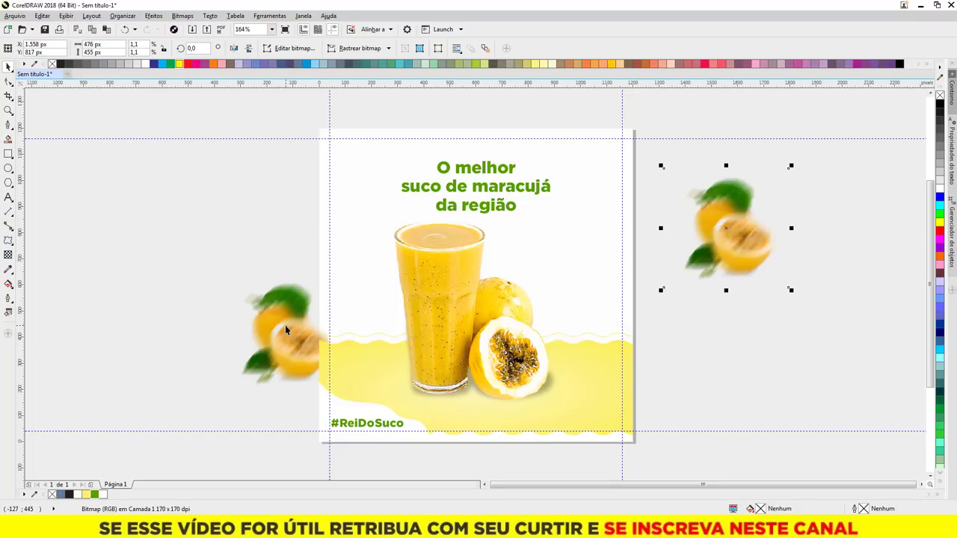
{"action": "left_click_drag", "start_coordinate": [285, 329], "coordinate": [307, 330]}
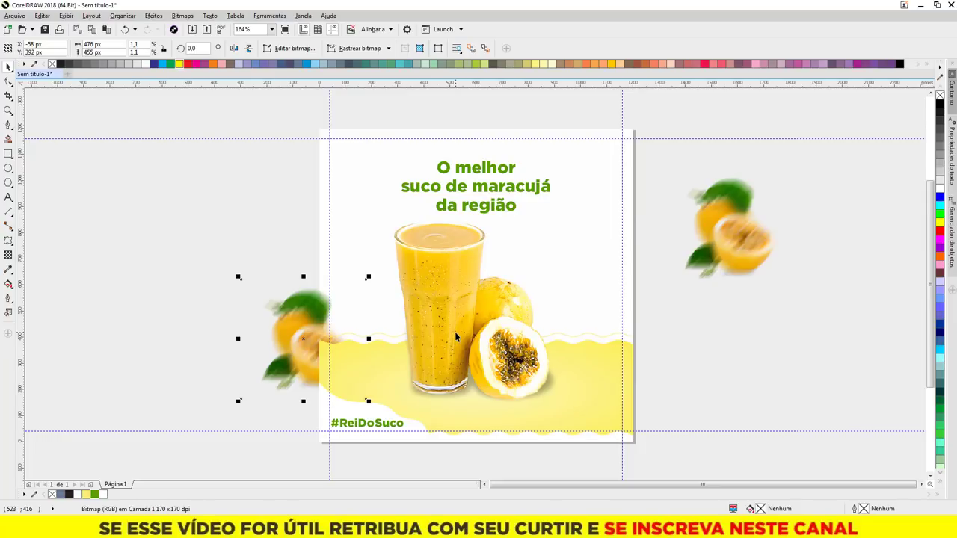
{"action": "left_click_drag", "start_coordinate": [293, 341], "coordinate": [360, 331]}
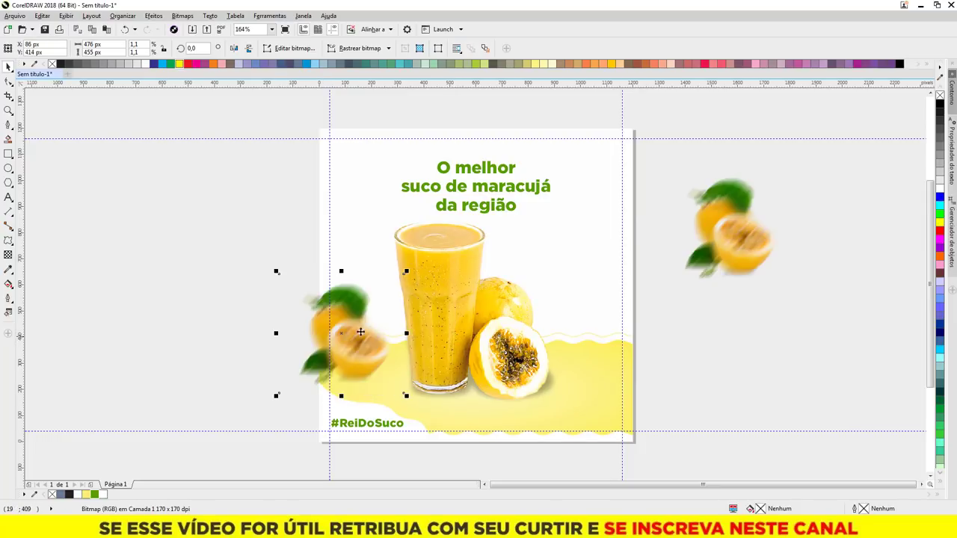
{"action": "left_click_drag", "start_coordinate": [407, 271], "coordinate": [377, 296]}
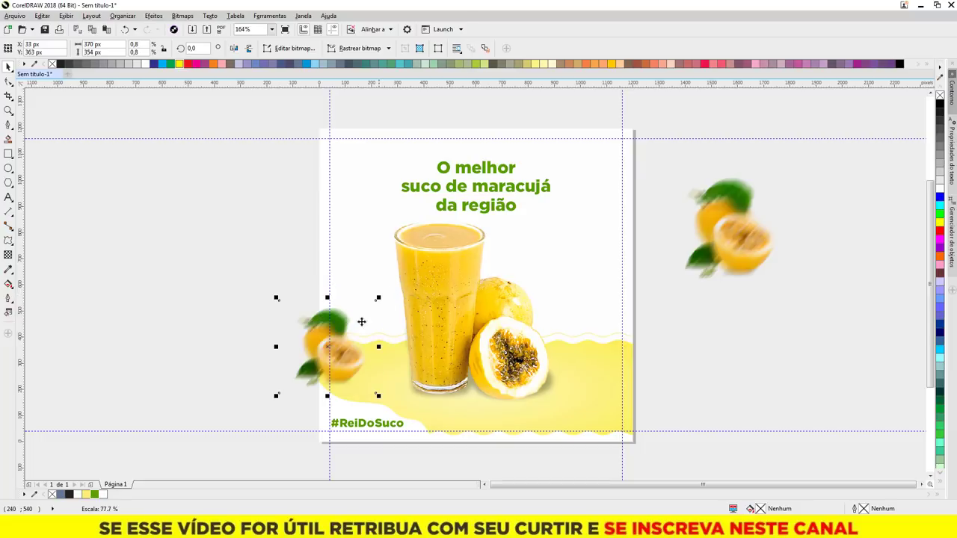
{"action": "left_click_drag", "start_coordinate": [350, 350], "coordinate": [372, 338]}
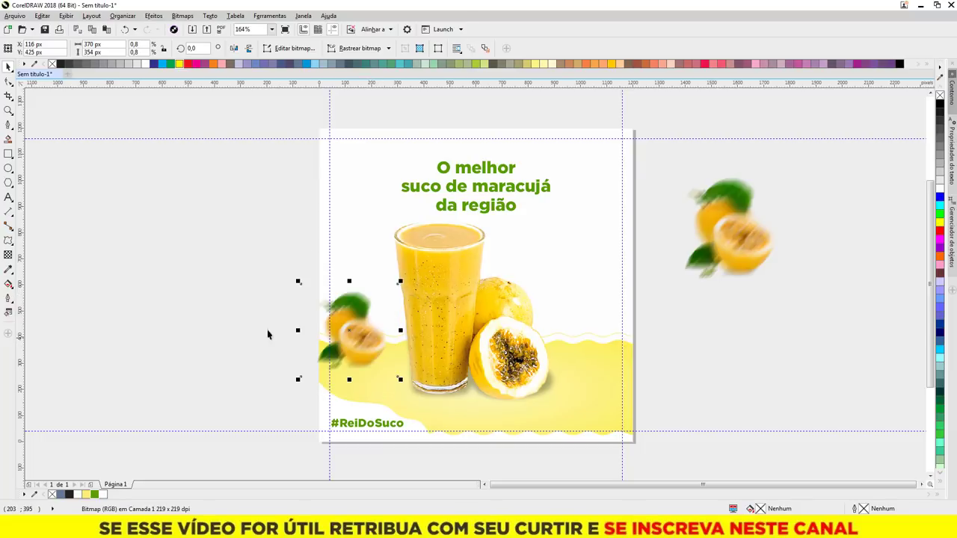
{"action": "left_click", "coordinate": [232, 327]}
{"action": "left_click", "coordinate": [442, 304]}
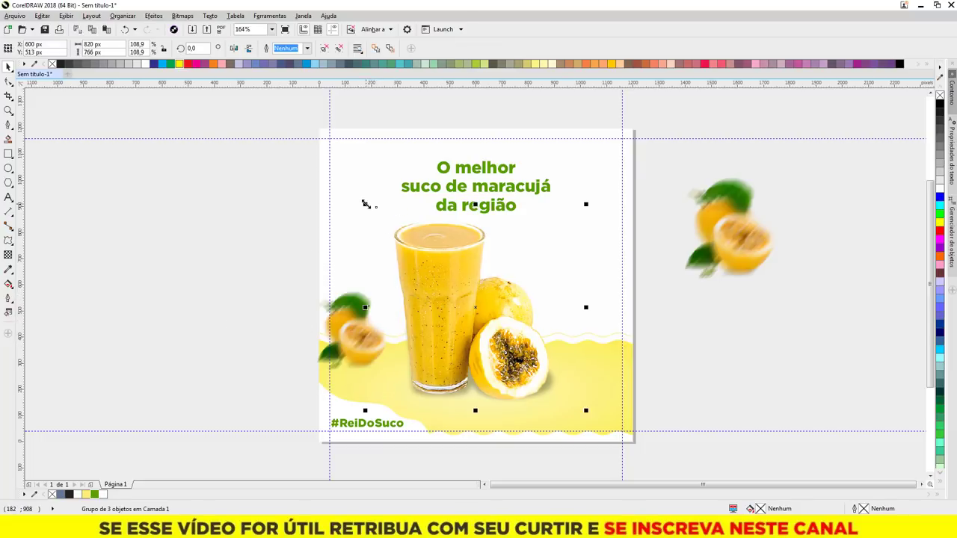
{"action": "left_click_drag", "start_coordinate": [368, 204], "coordinate": [380, 210]}
{"action": "left_click_drag", "start_coordinate": [359, 335], "coordinate": [368, 346]}
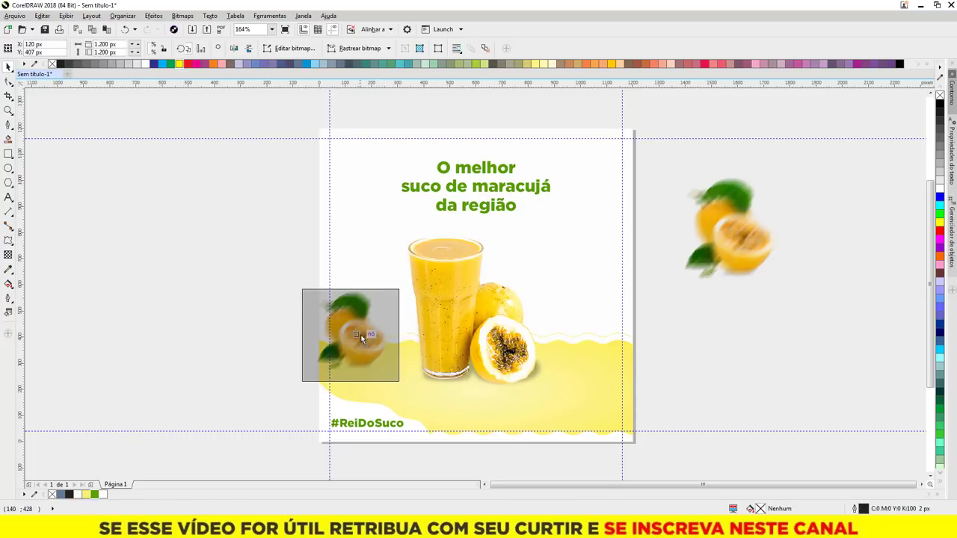
Halve the blurred fruit copy and position it at the page's upper right.
{"action": "left_click", "coordinate": [738, 254]}
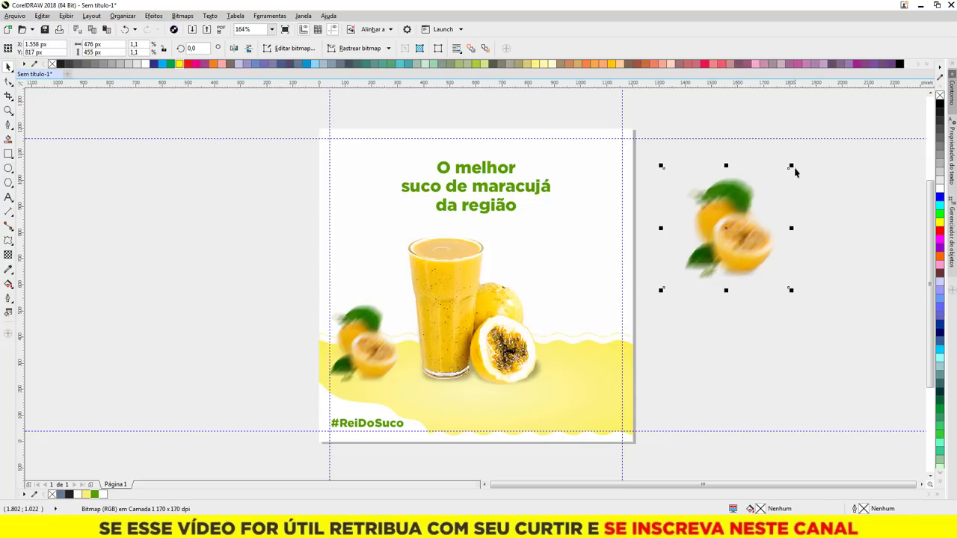
{"action": "left_click_drag", "start_coordinate": [791, 166], "coordinate": [726, 228]}
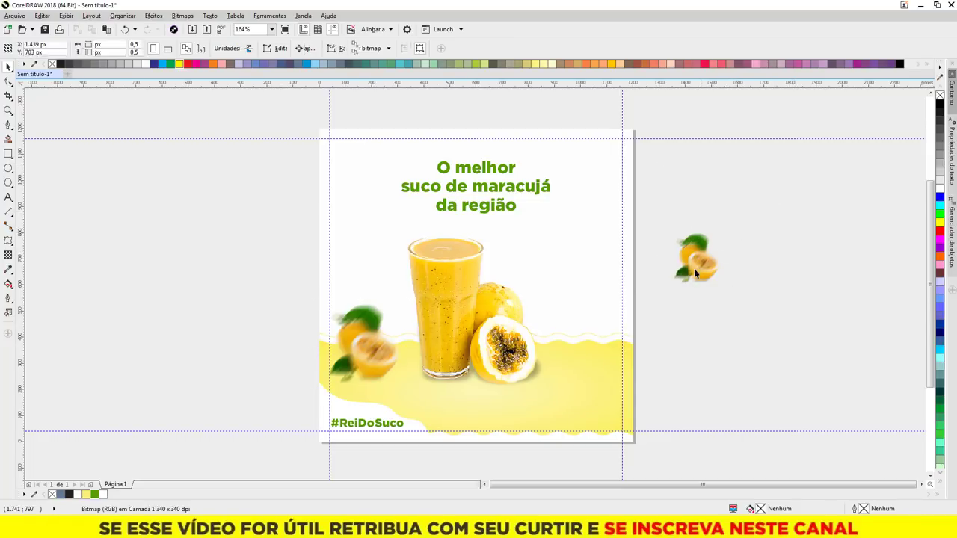
{"action": "left_click_drag", "start_coordinate": [696, 273], "coordinate": [592, 230]}
{"action": "left_click", "coordinate": [669, 182]}
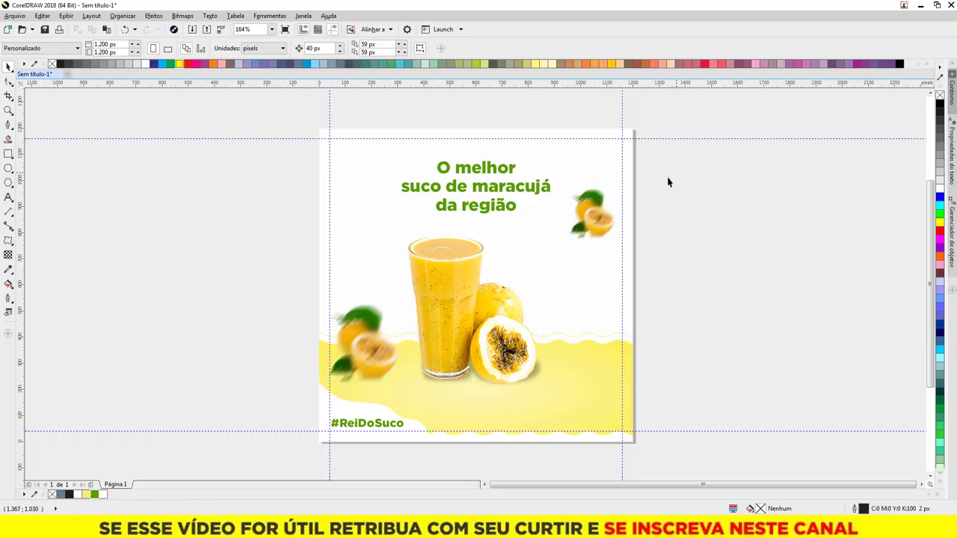
{"action": "left_click", "coordinate": [585, 226]}
{"action": "mouse_move", "coordinate": [559, 245]}
{"action": "left_mouse_down"}
{"action": "mouse_move", "coordinate": [547, 272]}
{"action": "mouse_move", "coordinate": [546, 257]}
{"action": "left_mouse_up"}
{"action": "left_click", "coordinate": [699, 201]}
{"action": "left_click_drag", "start_coordinate": [595, 220], "coordinate": [609, 242]}
{"action": "left_click", "coordinate": [683, 217]}
Trim the left blurred fruit's edge to the page border using the Shape tool.
{"action": "left_click", "coordinate": [377, 323]}
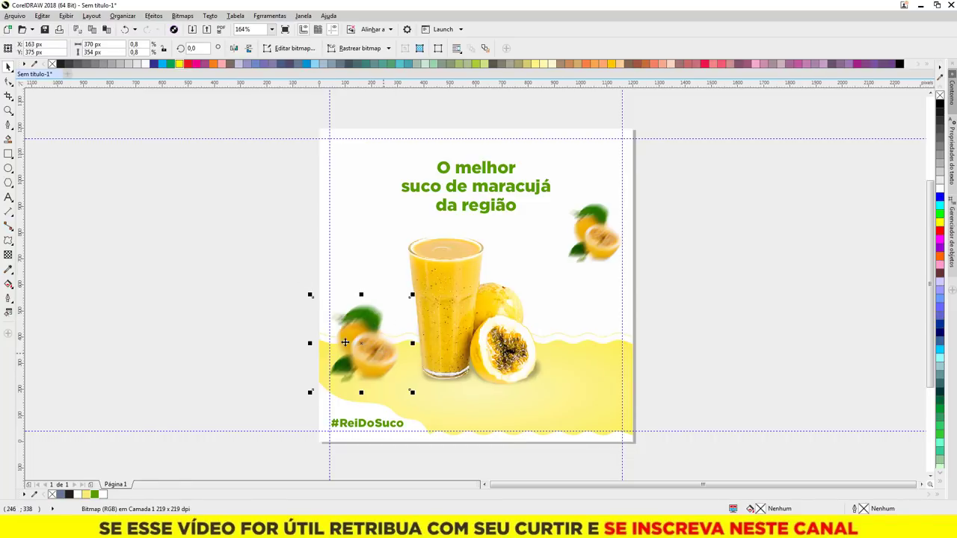
{"action": "left_click", "coordinate": [9, 82]}
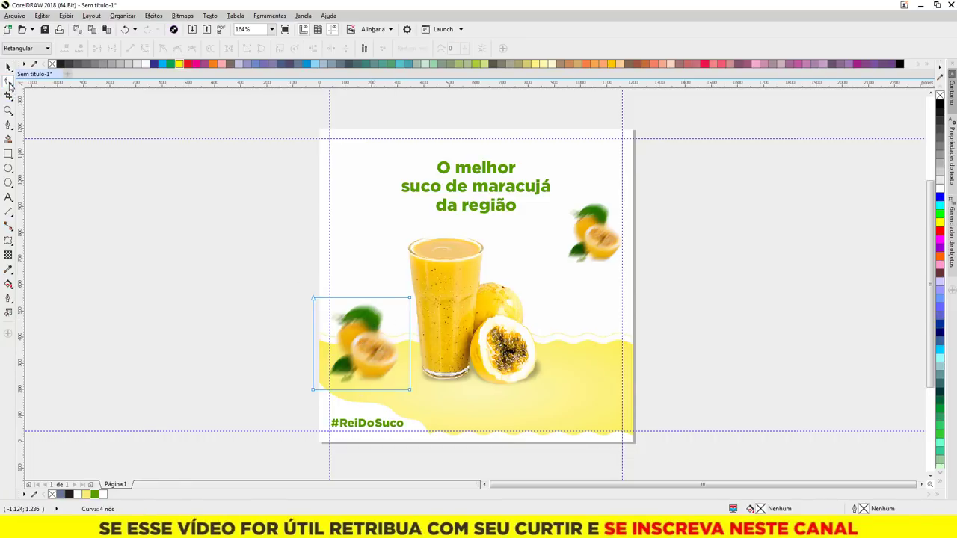
{"action": "left_click_drag", "start_coordinate": [281, 271], "coordinate": [317, 409]}
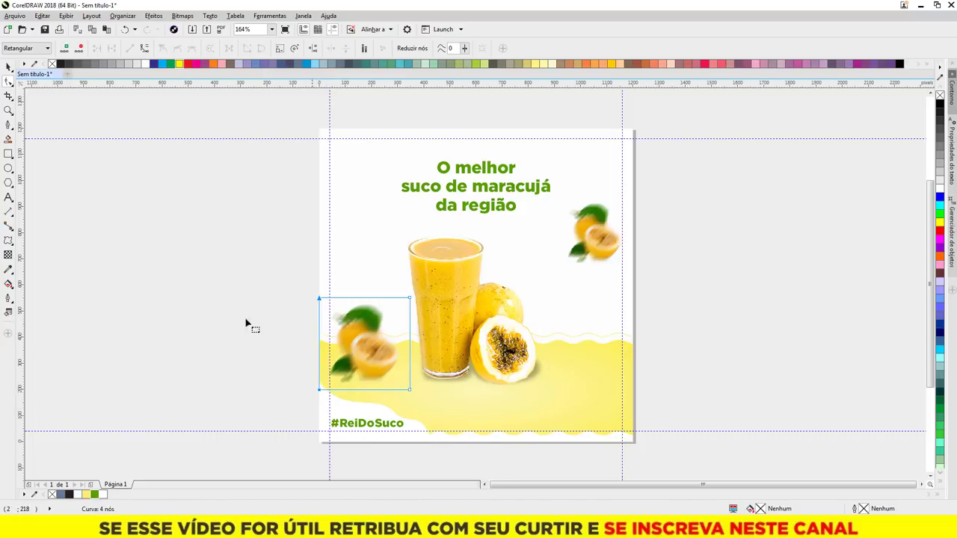
{"action": "key", "text": "space"}
{"action": "left_click", "coordinate": [250, 286]}
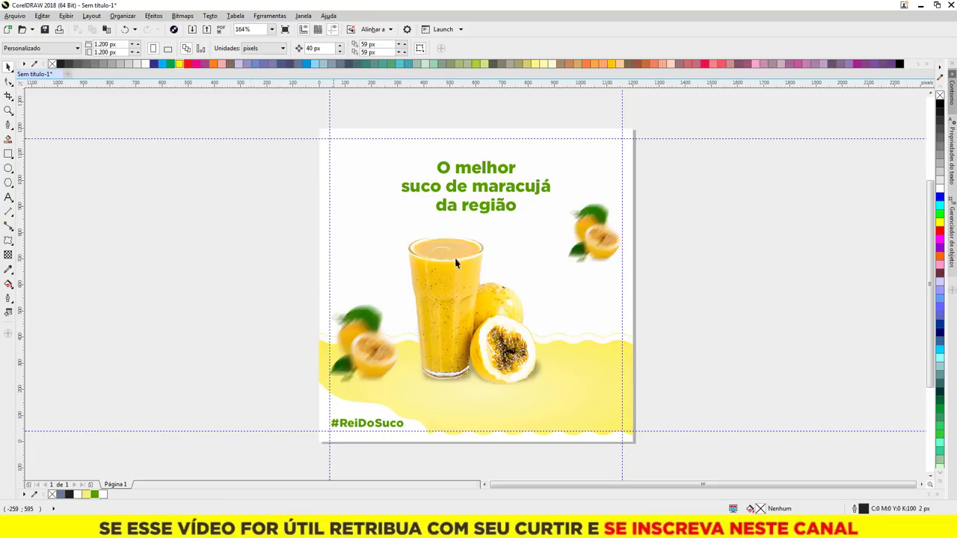
Enlarge the juice glass group slightly.
{"action": "left_click", "coordinate": [584, 234]}
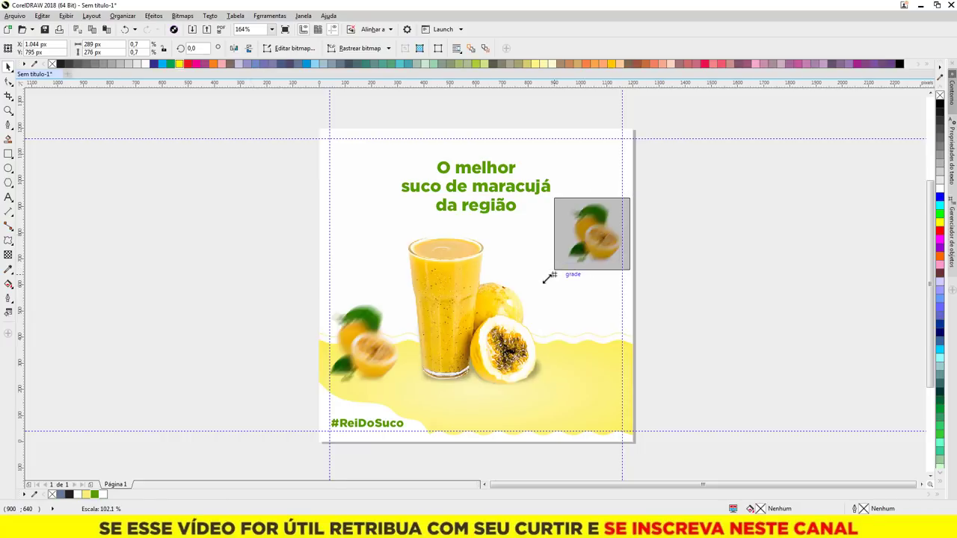
{"action": "left_click", "coordinate": [702, 222]}
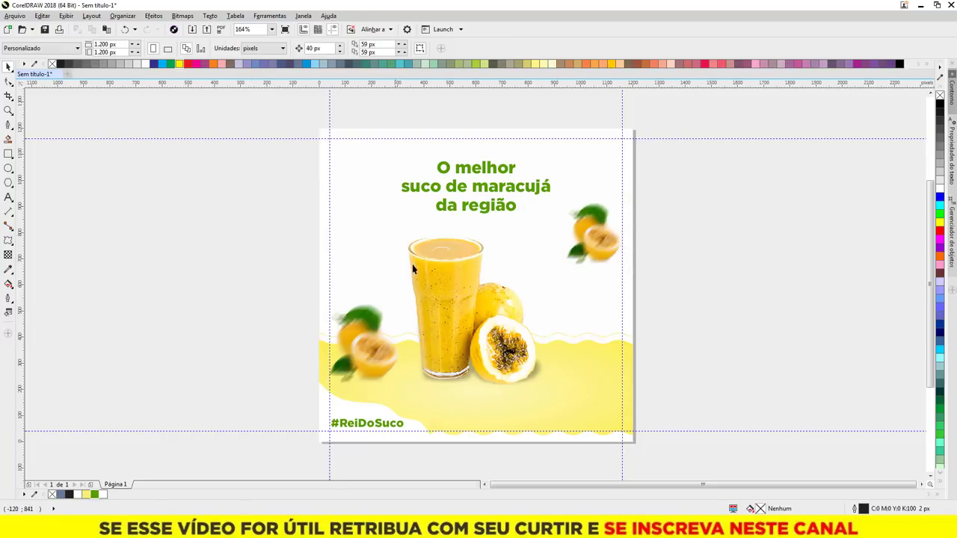
{"action": "left_click", "coordinate": [466, 282]}
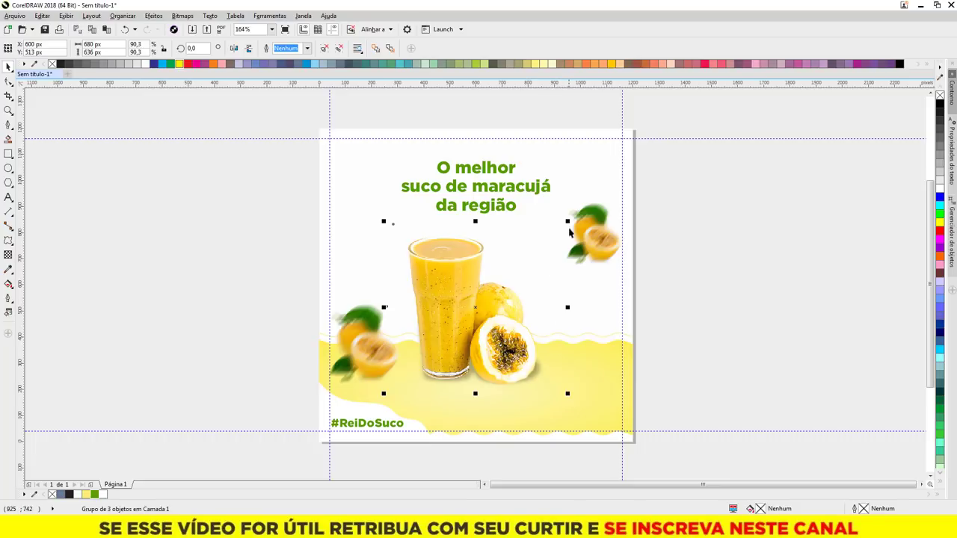
{"action": "left_click_drag", "start_coordinate": [568, 222], "coordinate": [578, 211]}
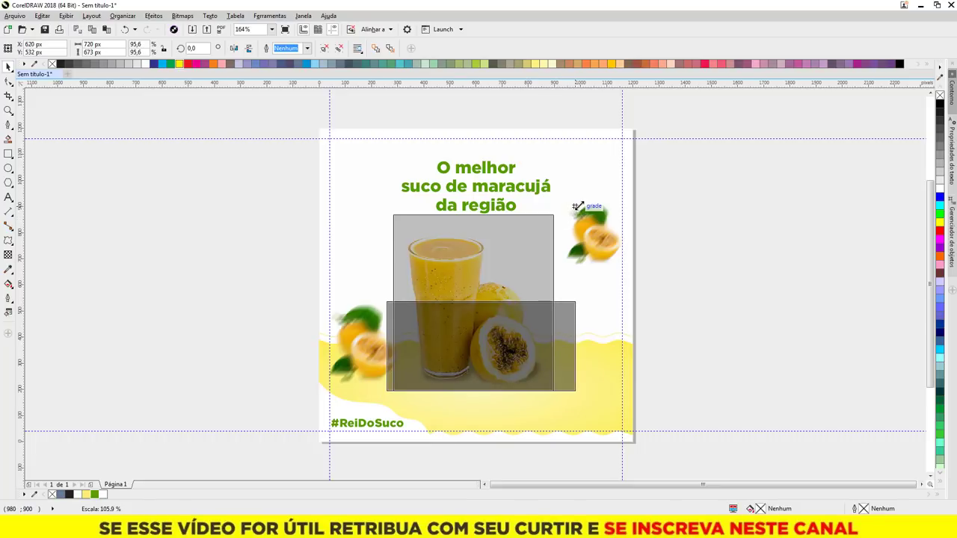
{"action": "left_click", "coordinate": [686, 261]}
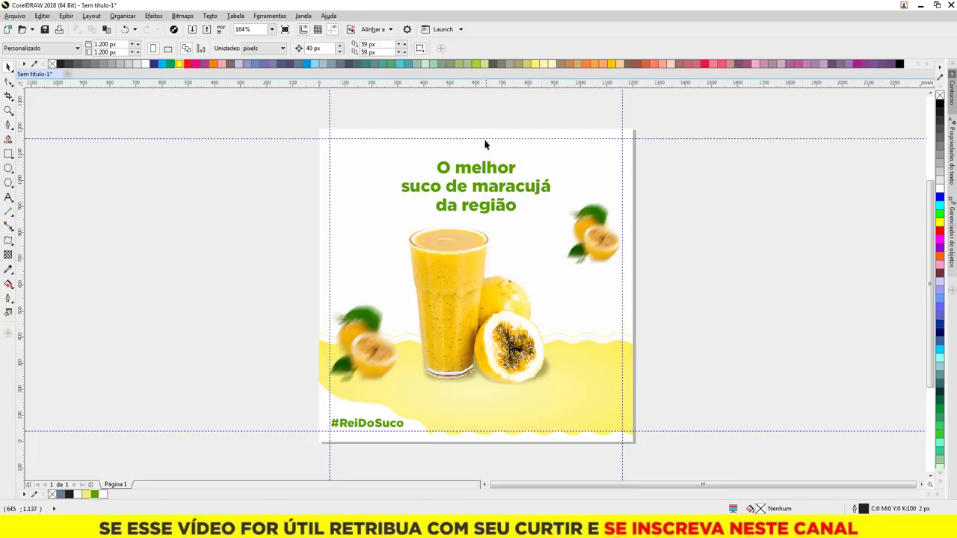
Draw a thin rectangle at the top of the page and centre it horizontally on the page.
{"action": "scroll", "coordinate": [484, 144], "scroll_direction": "up", "scroll_amount": 2}
{"action": "scroll", "coordinate": [474, 134], "scroll_direction": "up", "scroll_amount": 2}
{"action": "scroll", "coordinate": [459, 181], "scroll_direction": "down", "scroll_amount": 2}
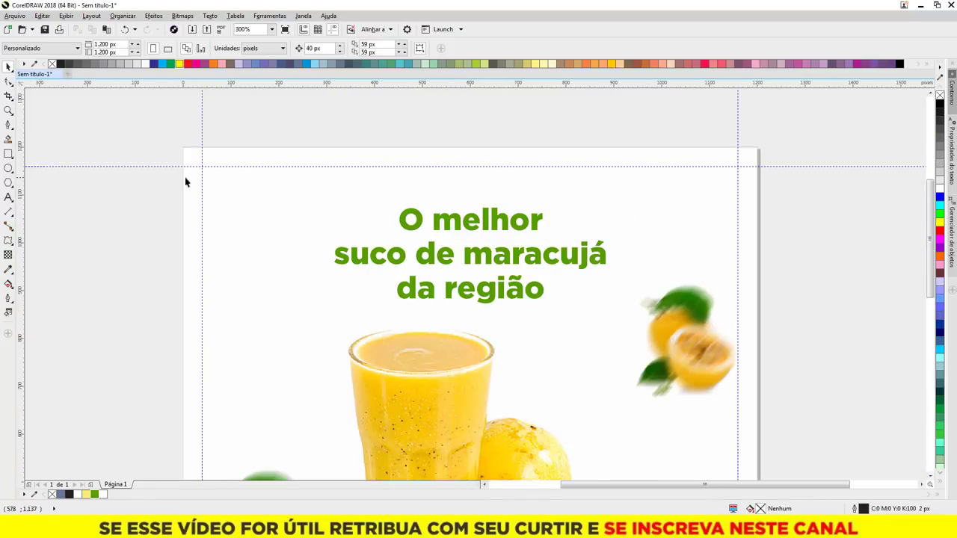
{"action": "left_click", "coordinate": [8, 154]}
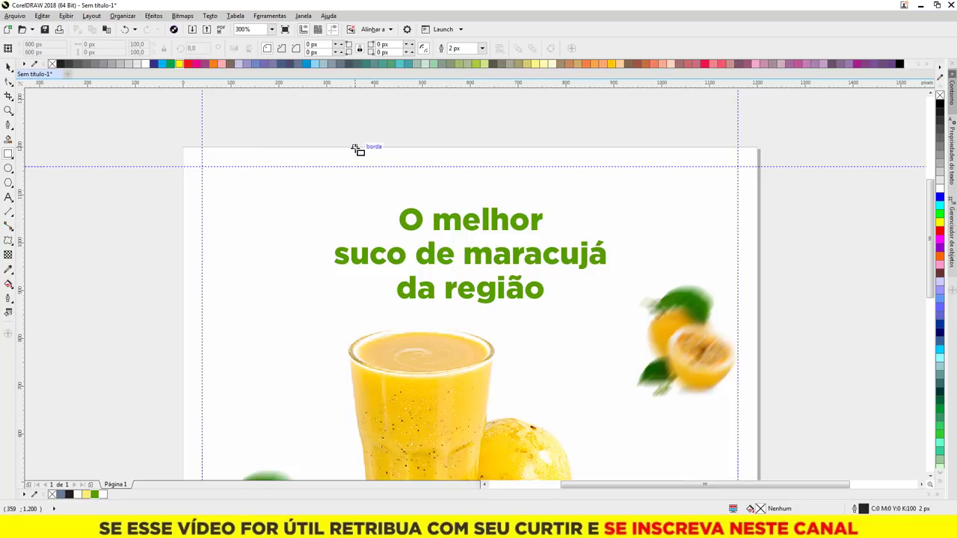
{"action": "mouse_move", "coordinate": [355, 147]}
{"action": "left_mouse_down"}
{"action": "mouse_move", "coordinate": [419, 162]}
{"action": "mouse_move", "coordinate": [537, 167]}
{"action": "left_mouse_up"}
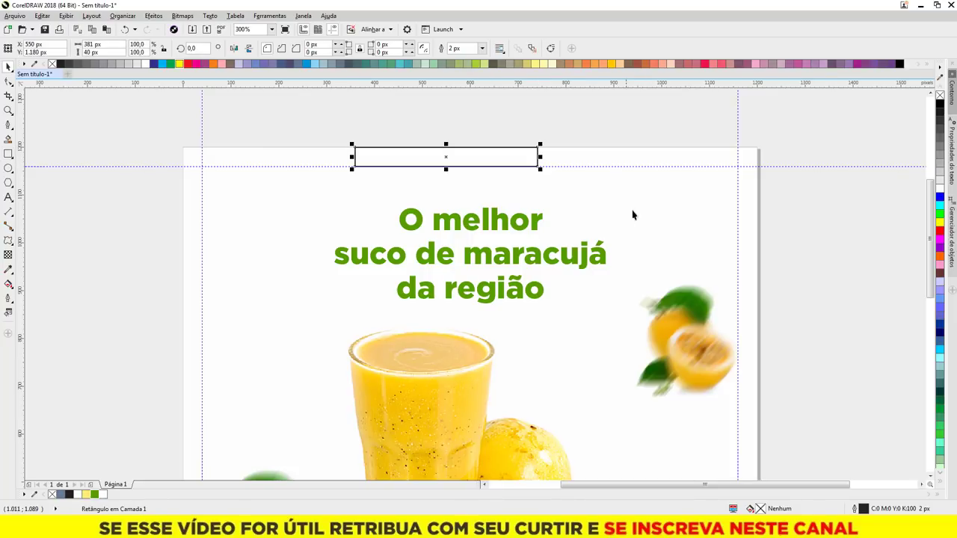
{"action": "left_click", "coordinate": [242, 158], "text": "shift"}
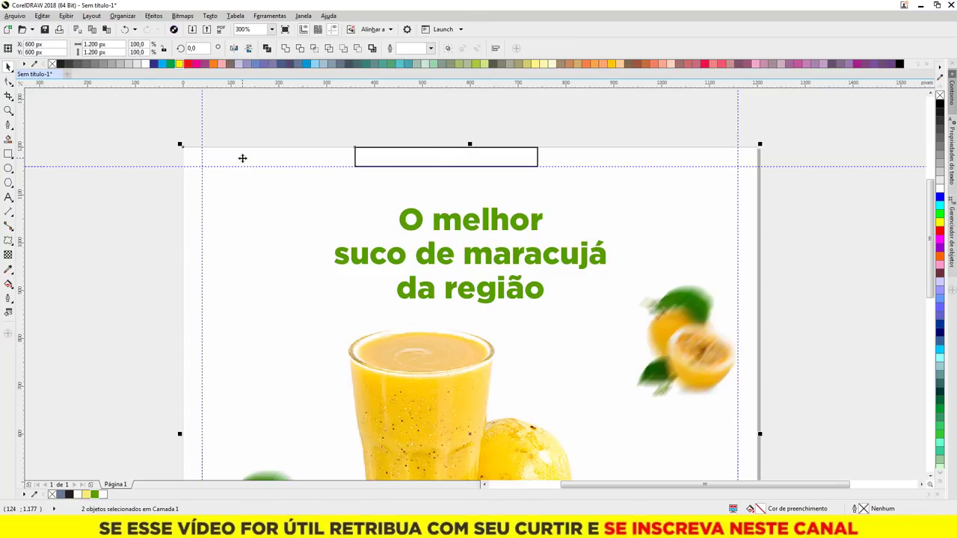
{"action": "key", "text": "c"}
Fill the 381 × 40 px top bar with the headline green.
{"action": "left_click", "coordinate": [331, 139]}
{"action": "left_click", "coordinate": [506, 153]}
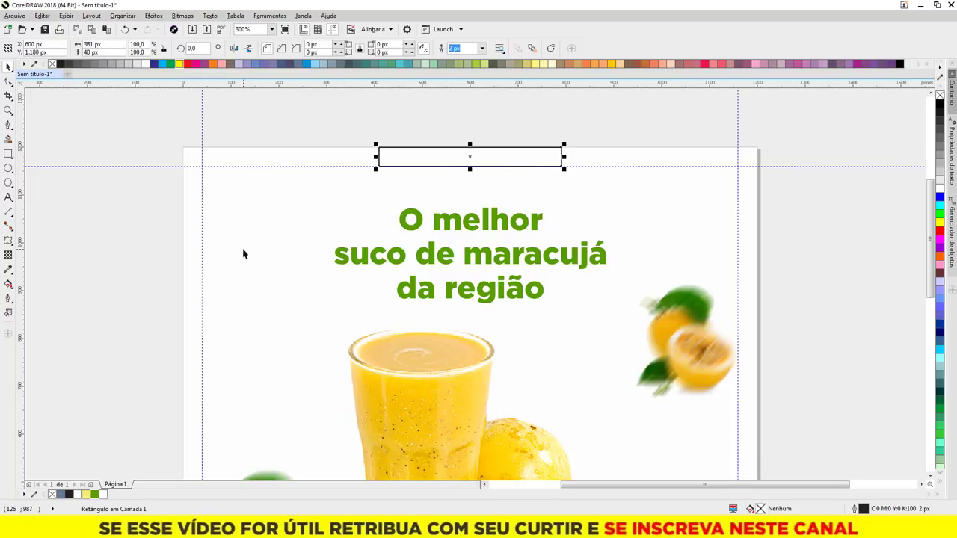
{"action": "left_click", "coordinate": [95, 495]}
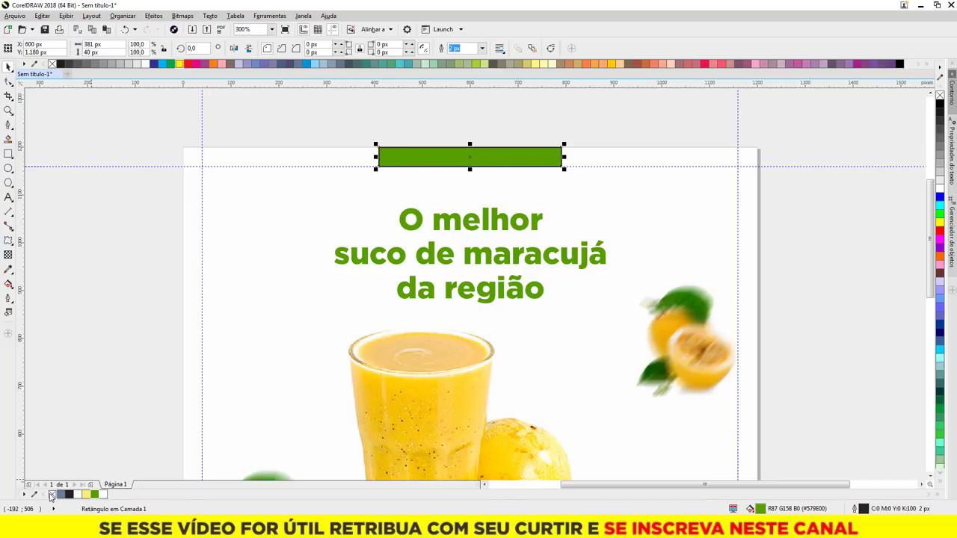
{"action": "key", "text": "Escape"}
{"action": "left_click", "coordinate": [9, 197]}
Type '#adsonsoares', shrink it to small size and set its font to Gotham Black.
{"action": "left_click", "coordinate": [72, 256]}
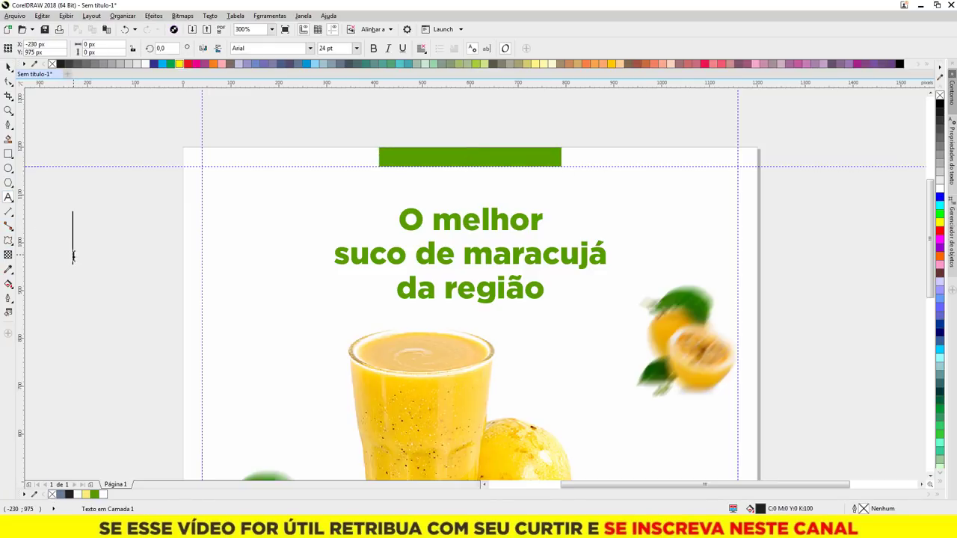
{"action": "type", "text": "#adso"}
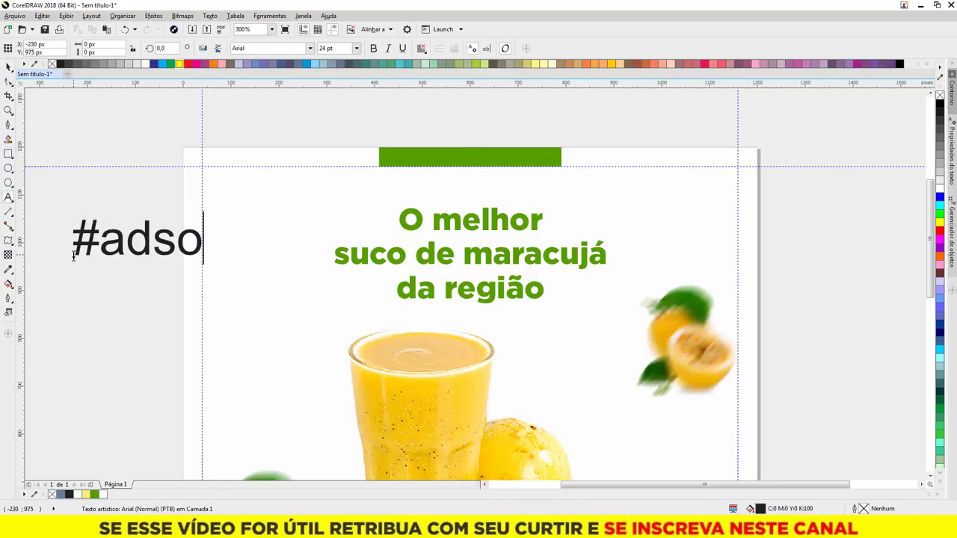
{"action": "type", "text": "nsoares"}
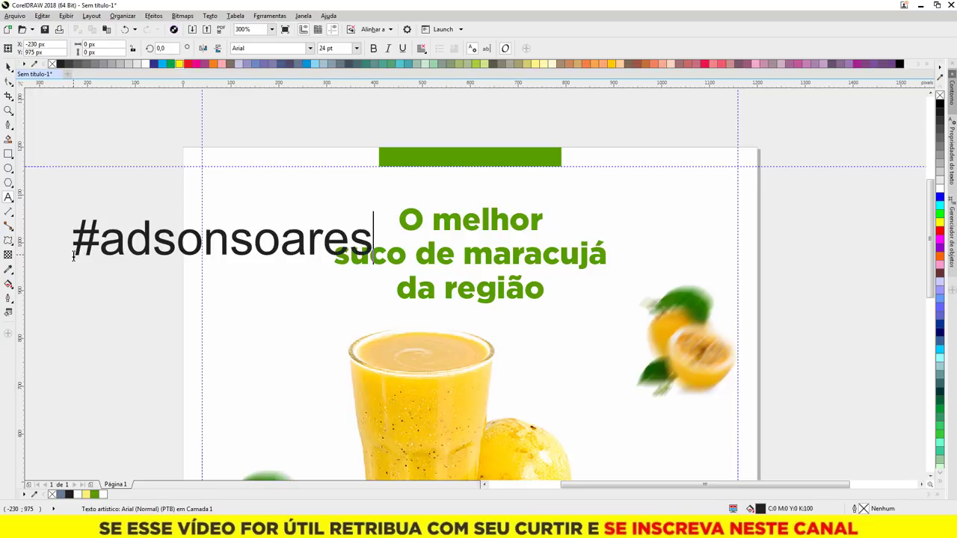
{"action": "left_click", "coordinate": [8, 66]}
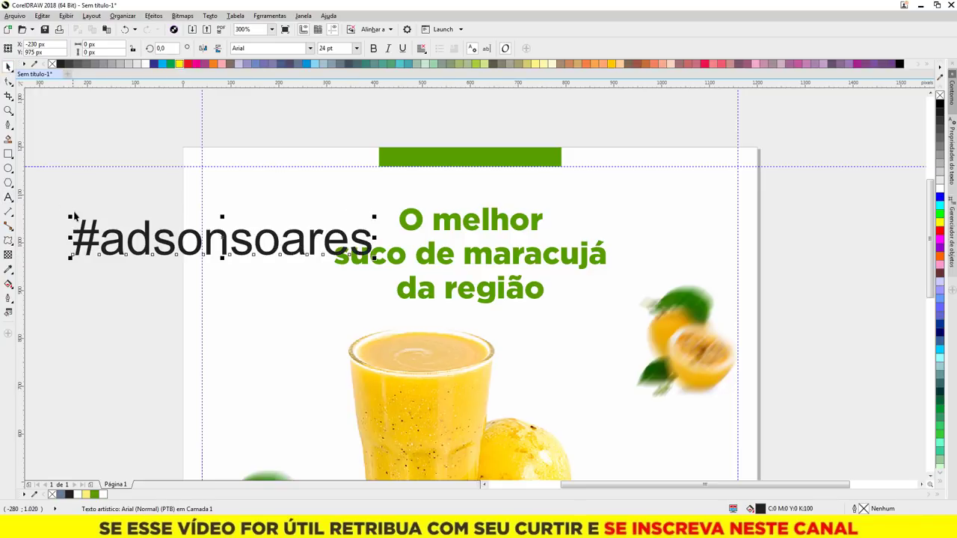
{"action": "left_click_drag", "start_coordinate": [69, 216], "coordinate": [153, 235]}
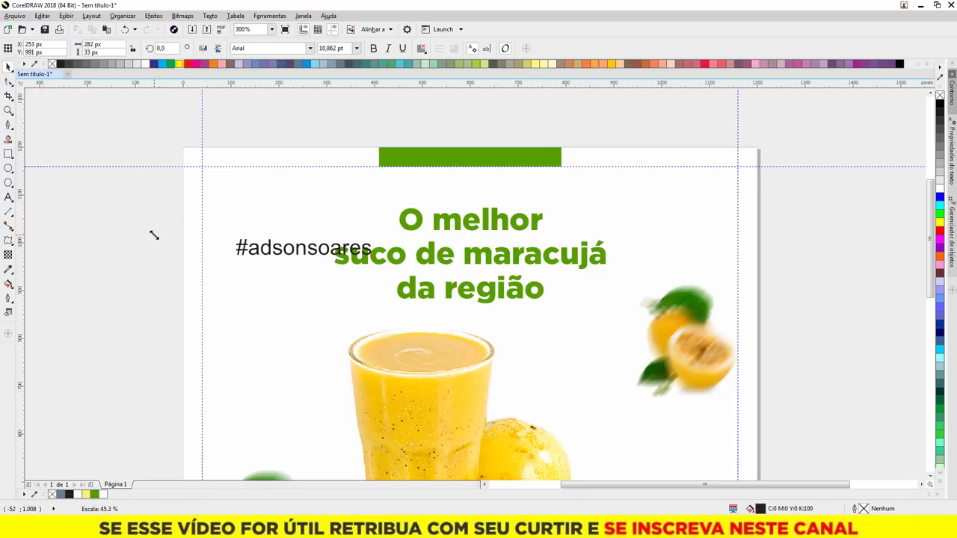
{"action": "left_click", "coordinate": [309, 49]}
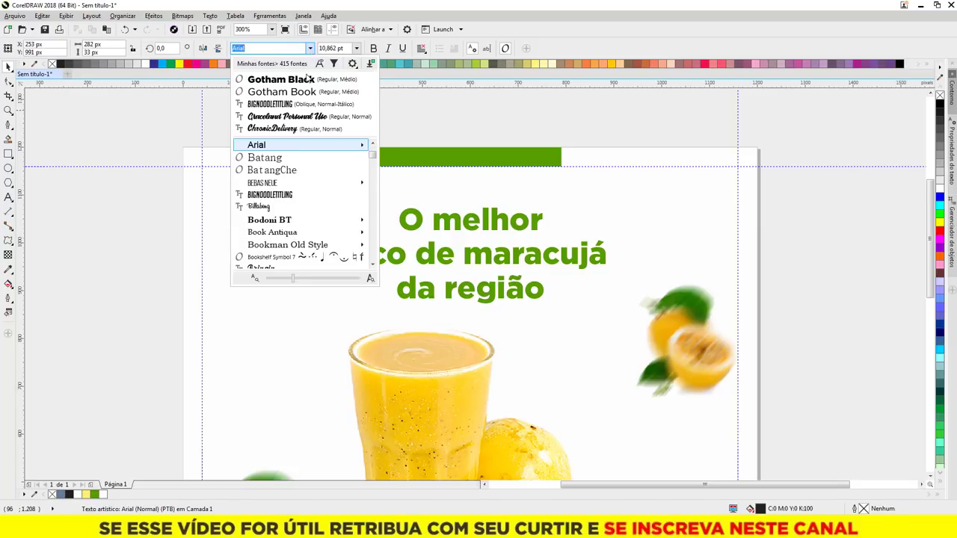
{"action": "left_click", "coordinate": [309, 79]}
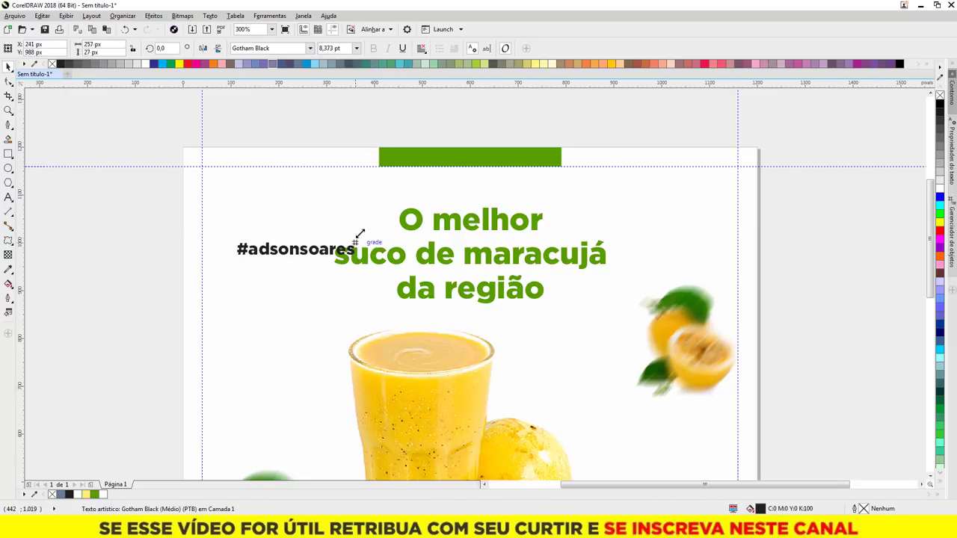
{"action": "left_click_drag", "start_coordinate": [359, 234], "coordinate": [329, 237]}
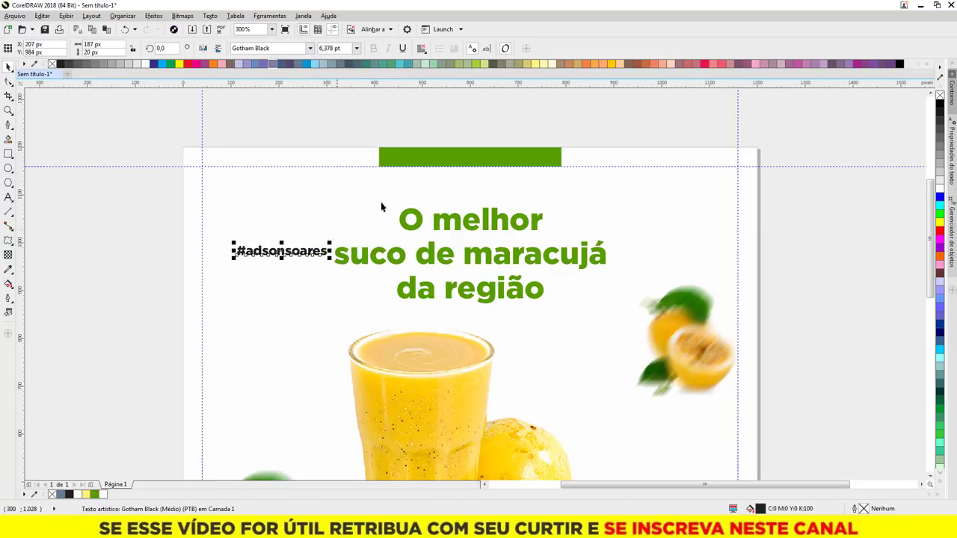
Centre the hashtag horizontally and vertically on the green tab, then fit the page in view.
{"action": "left_click", "coordinate": [415, 161], "text": "shift"}
{"action": "key", "text": "c"}
{"action": "key", "text": "e"}
{"action": "key", "text": "Escape"}
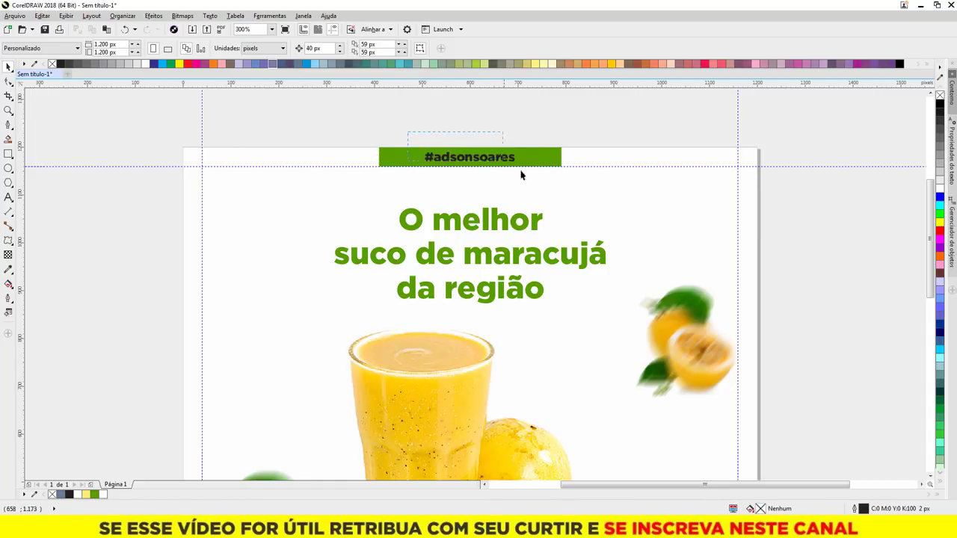
{"action": "key", "text": "Tab"}
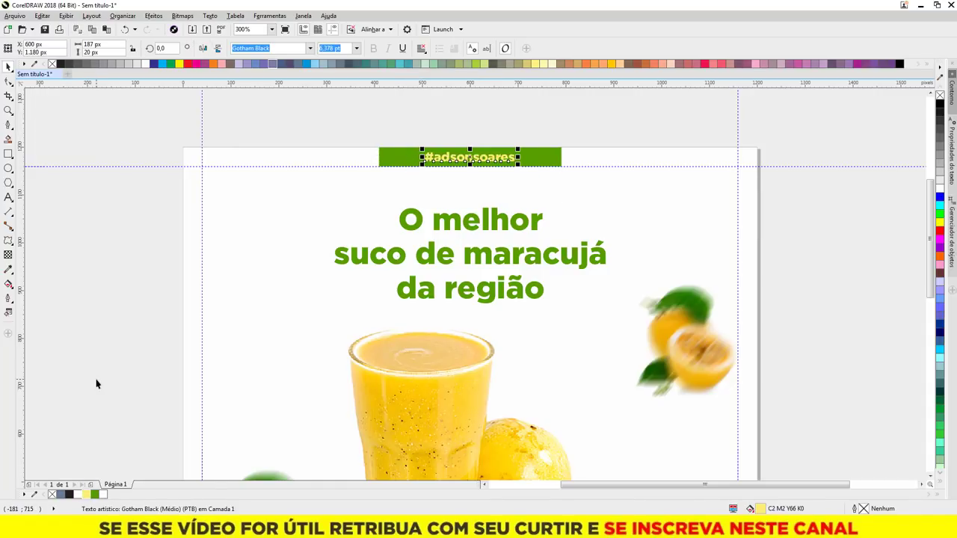
{"action": "key", "text": "Escape"}
{"action": "key", "text": "shift+F4"}
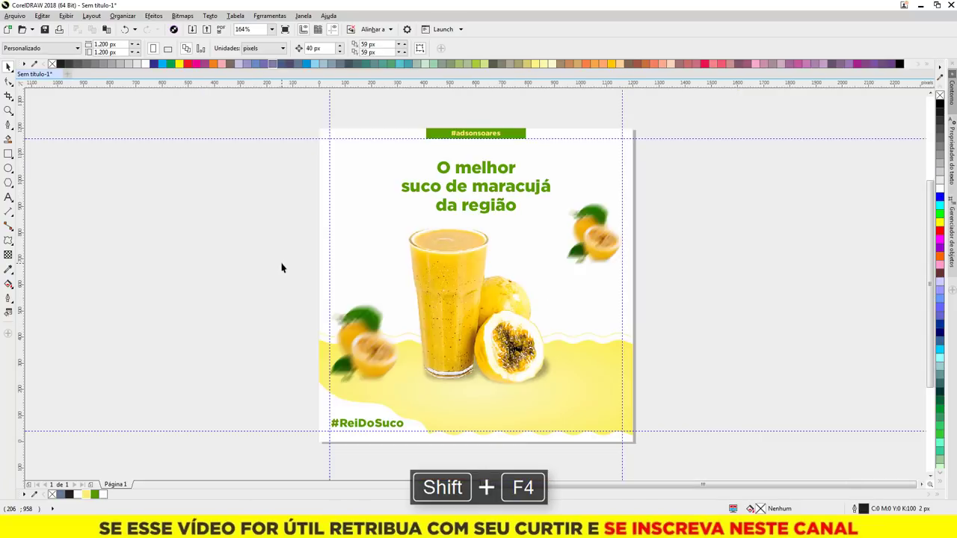
Enlarge the glass group and place an enlarged copy of the top-right fruit at bottom right.
{"action": "left_click", "coordinate": [497, 340]}
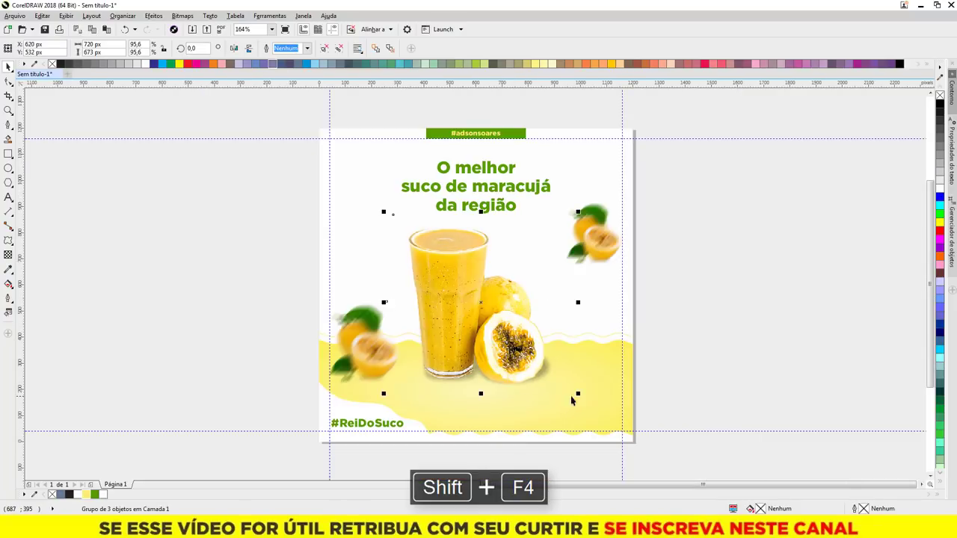
{"action": "left_click_drag", "start_coordinate": [578, 394], "coordinate": [651, 400]}
{"action": "left_click", "coordinate": [689, 331]}
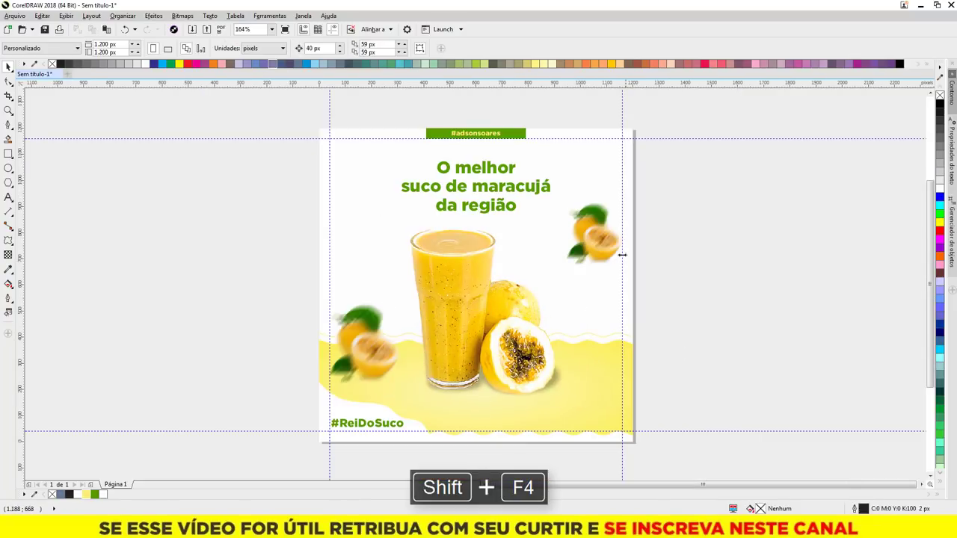
{"action": "left_click_drag", "start_coordinate": [611, 302], "coordinate": [625, 435]}
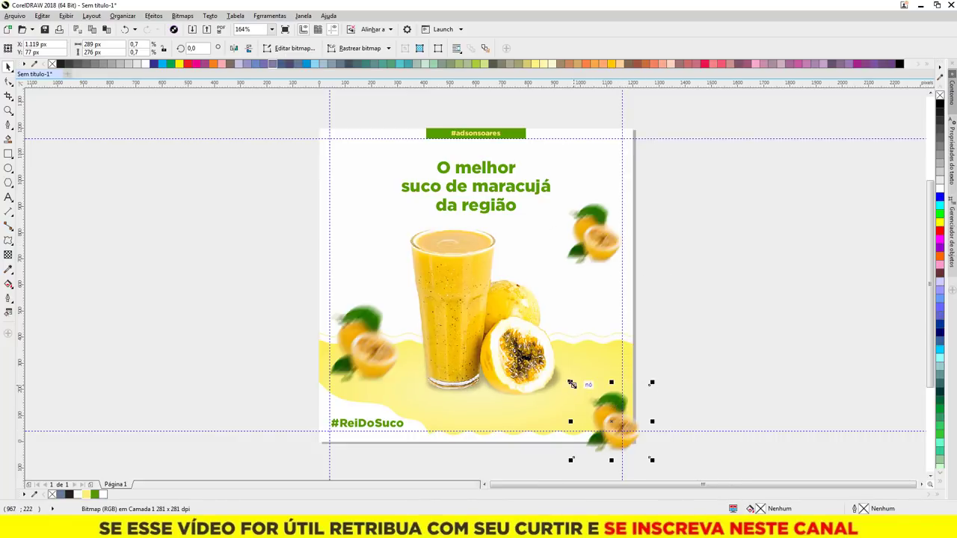
{"action": "left_click_drag", "start_coordinate": [571, 383], "coordinate": [560, 373]}
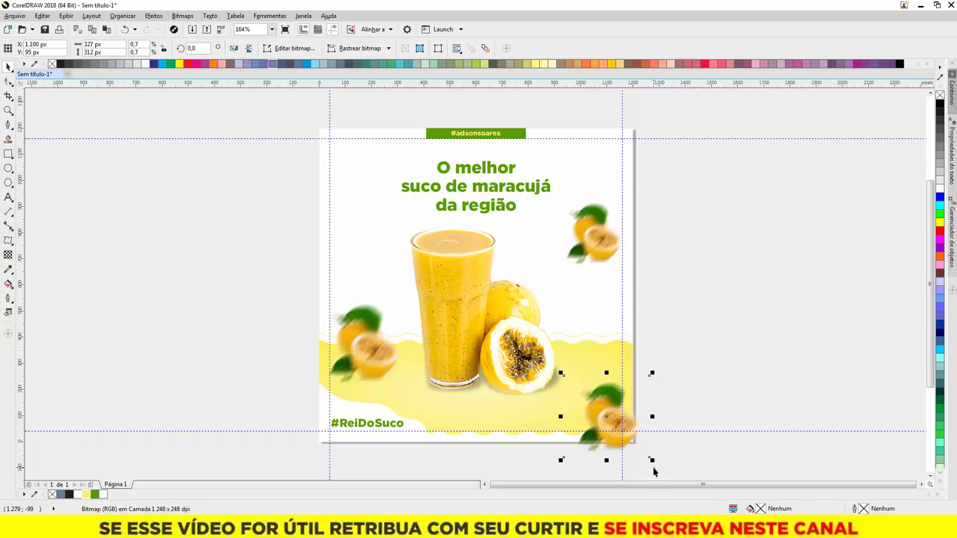
Intersect the corner fruit to trim it at the page edge, deleting the untrimmed original.
{"action": "left_click_drag", "start_coordinate": [652, 461], "coordinate": [655, 459]}
{"action": "key", "text": "Escape"}
{"action": "scroll", "coordinate": [619, 402], "scroll_direction": "up", "scroll_amount": 2}
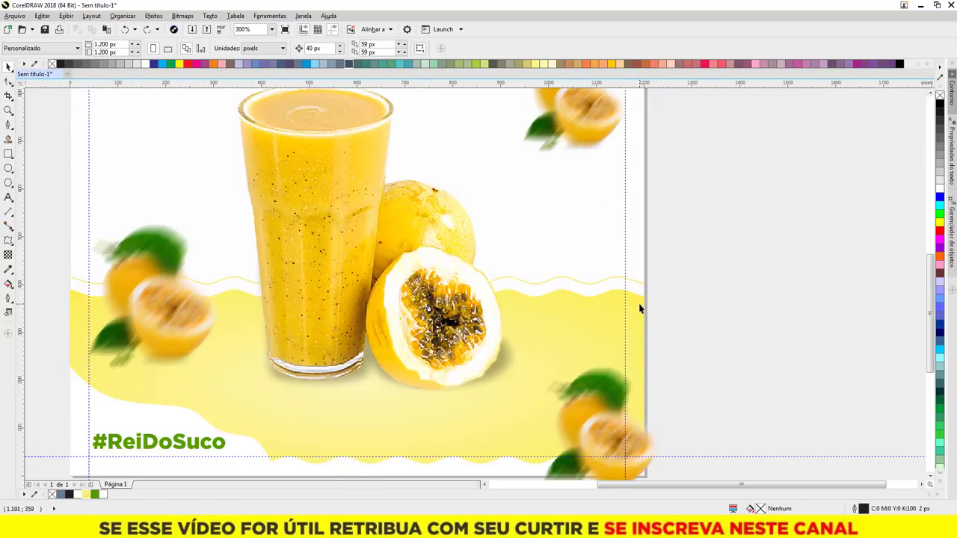
{"action": "left_click", "coordinate": [640, 308]}
{"action": "scroll", "coordinate": [646, 263], "scroll_direction": "down", "scroll_amount": 2}
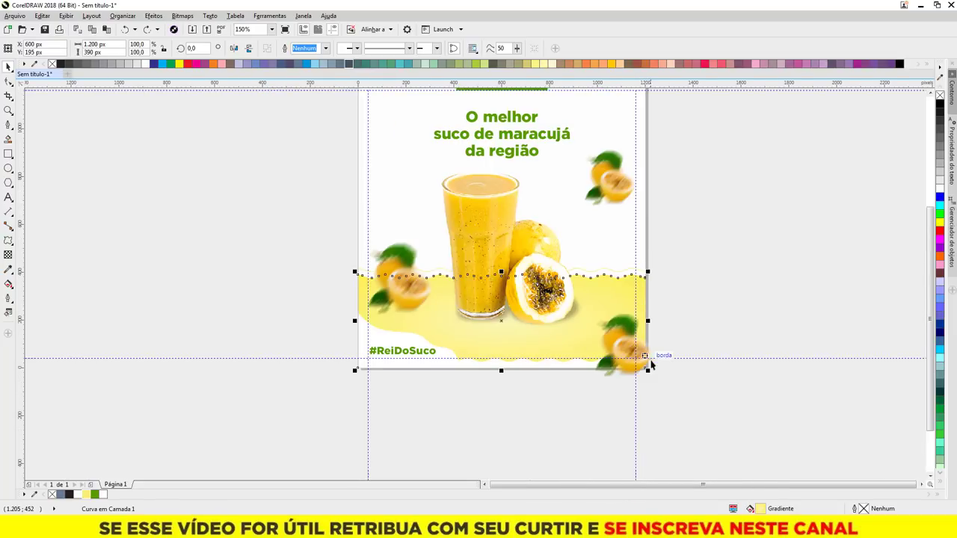
{"action": "scroll", "coordinate": [651, 365], "scroll_direction": "up", "scroll_amount": 4}
{"action": "left_click", "coordinate": [647, 334], "text": "shift"}
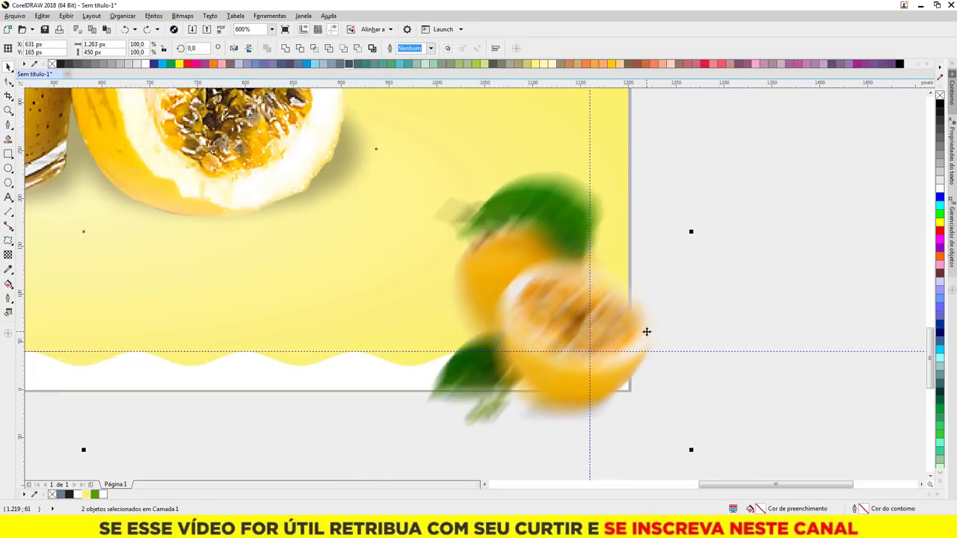
{"action": "left_click", "coordinate": [314, 48]}
{"action": "left_click_drag", "start_coordinate": [655, 324], "coordinate": [885, 276]}
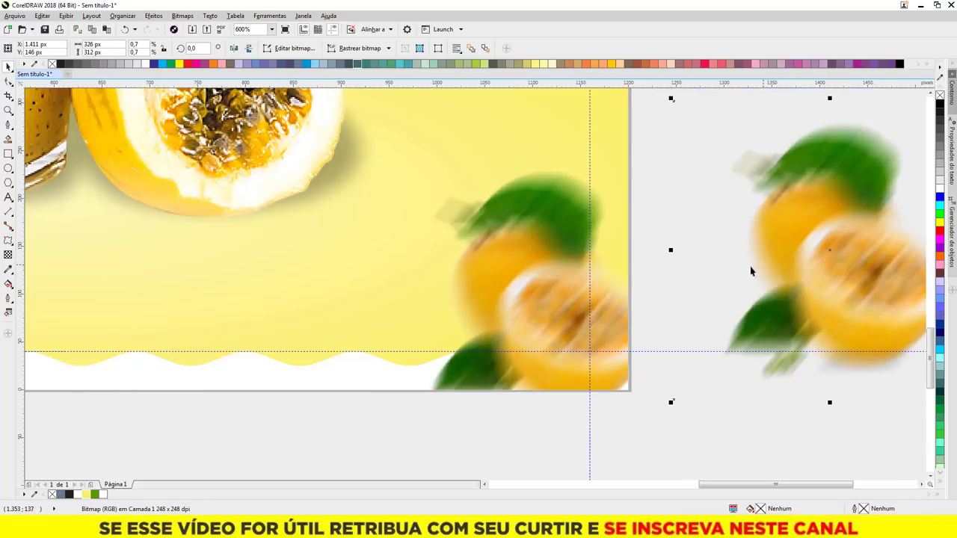
{"action": "key", "text": "Delete"}
{"action": "key", "text": "F4"}
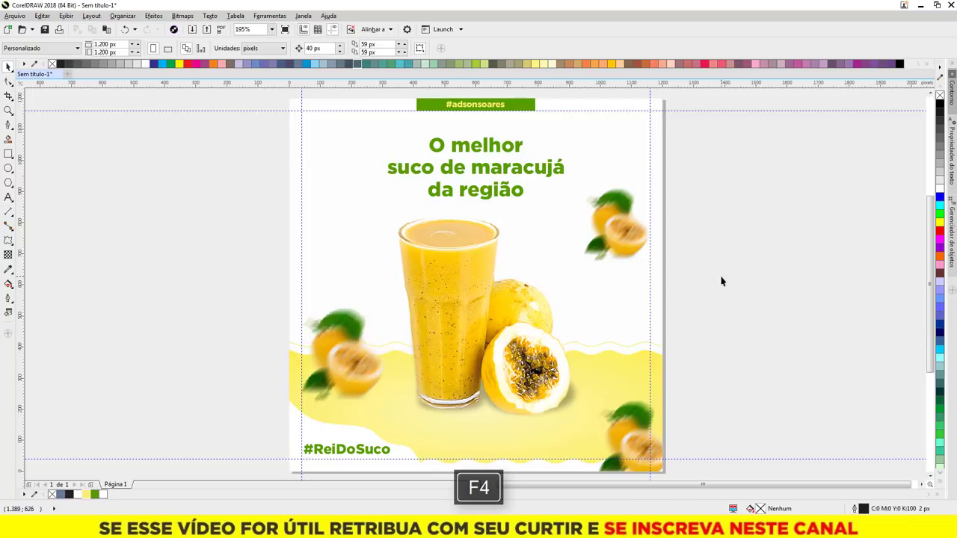
Nudge the top-right blurred fruit slightly onto the page and fit the page in view.
{"action": "left_click", "coordinate": [562, 273]}
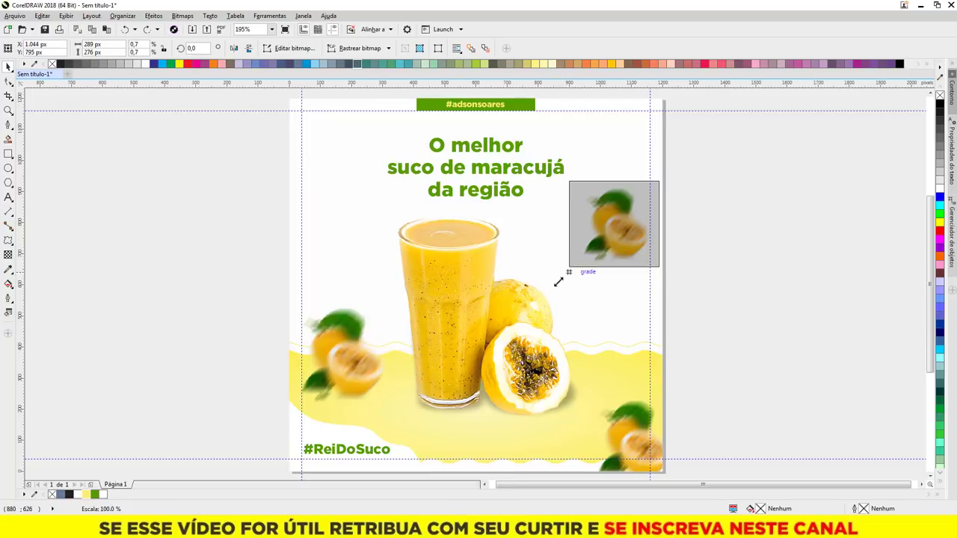
{"action": "left_click_drag", "start_coordinate": [560, 273], "coordinate": [581, 276]}
{"action": "left_click", "coordinate": [723, 238]}
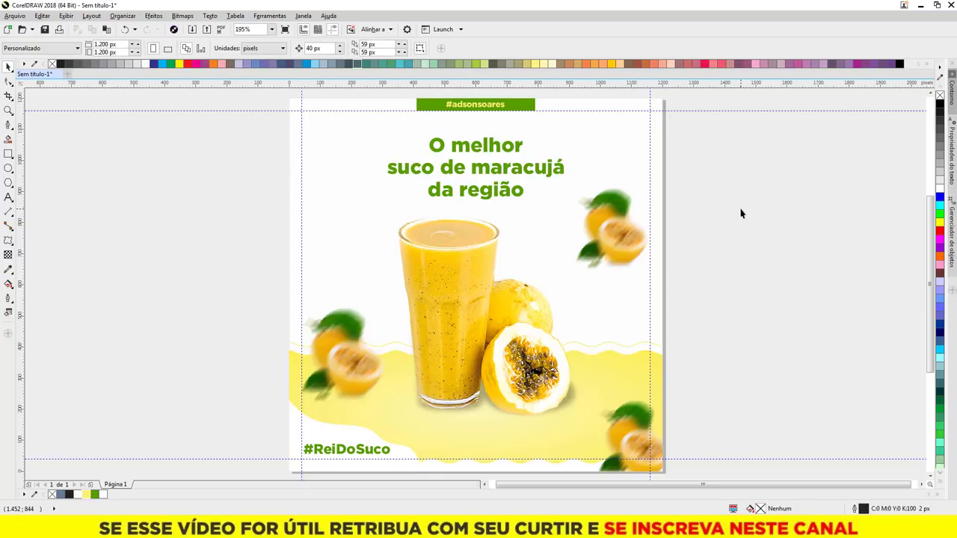
{"action": "key", "text": "shift+F4"}
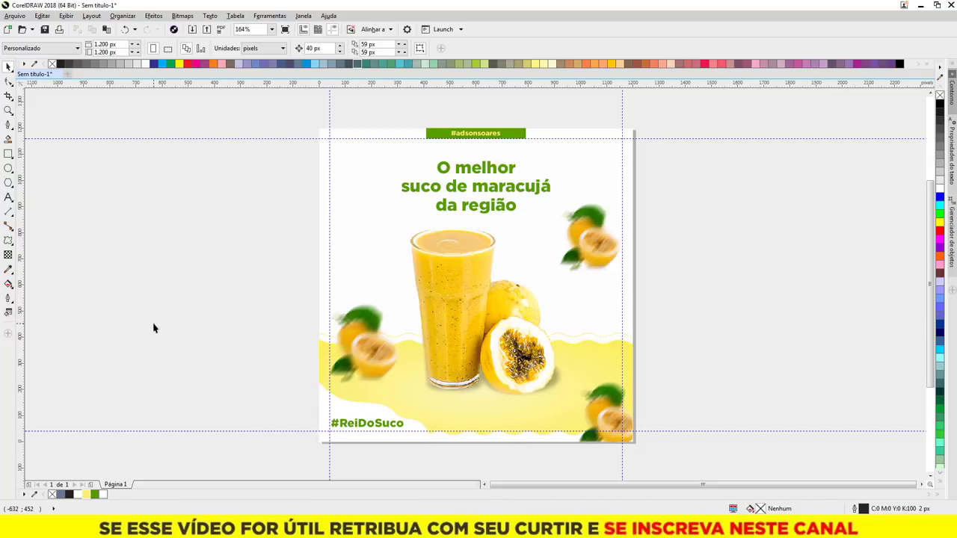
Export the ad from the File menu with PNG as the file type.
{"action": "left_click", "coordinate": [7, 19]}
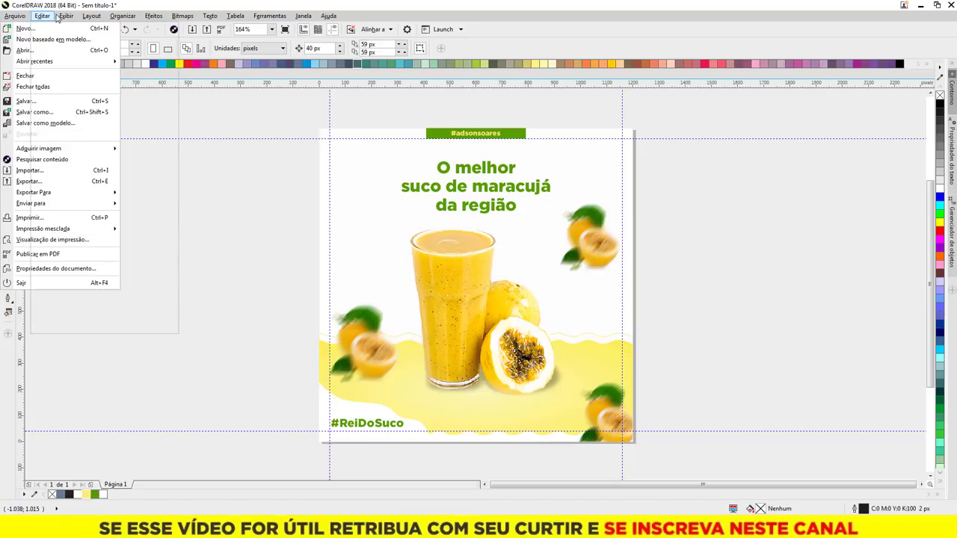
{"action": "left_click", "coordinate": [39, 183]}
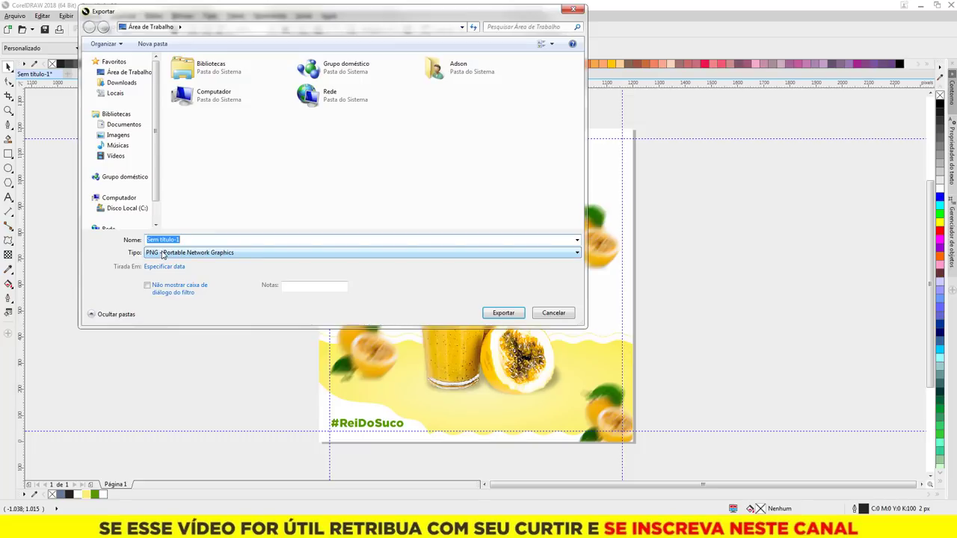
{"action": "left_click", "coordinate": [493, 314]}
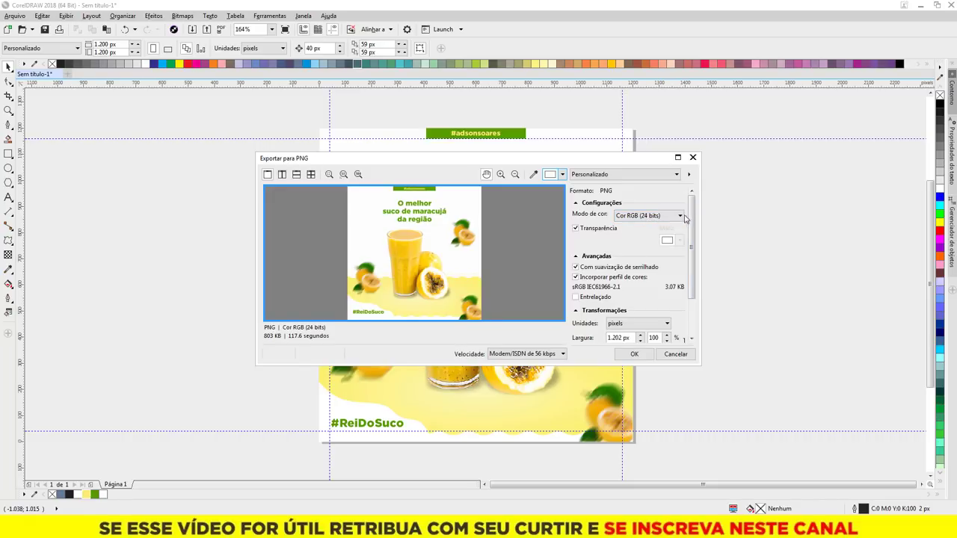
Set the PNG export width to 1,200 px (1,200 × 1,200) and confirm with OK.
{"action": "left_click_drag", "start_coordinate": [688, 216], "coordinate": [682, 261]}
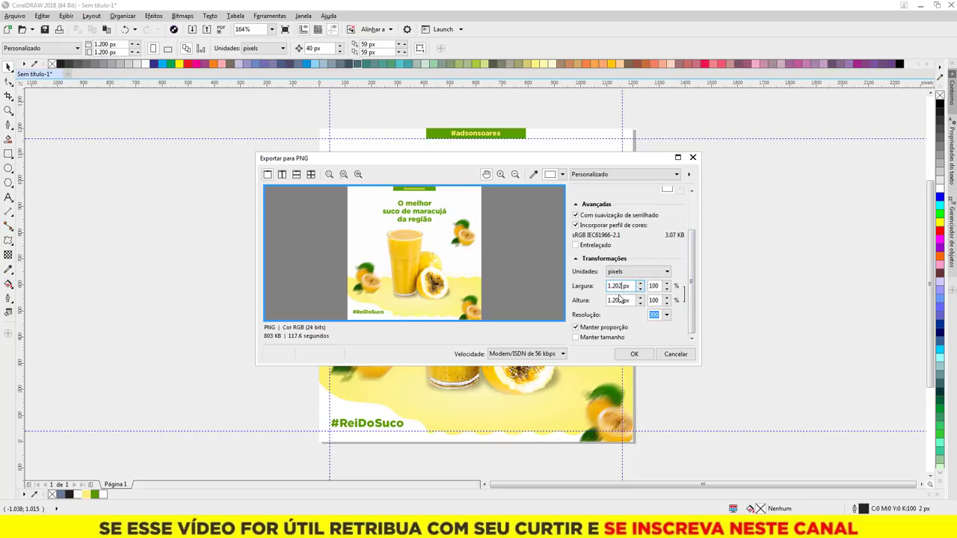
{"action": "key", "text": "BackSpace"}
{"action": "type", "text": "0"}
{"action": "left_click", "coordinate": [634, 353]}
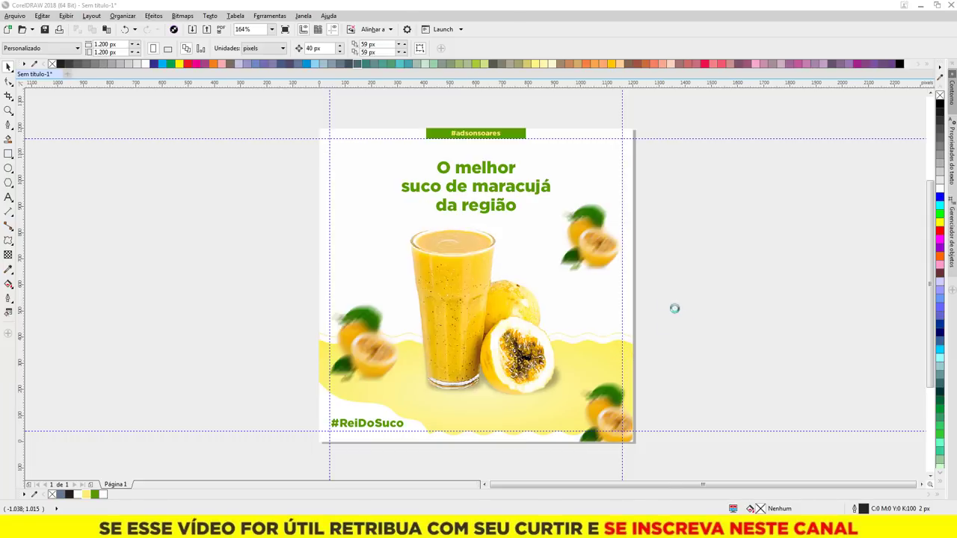